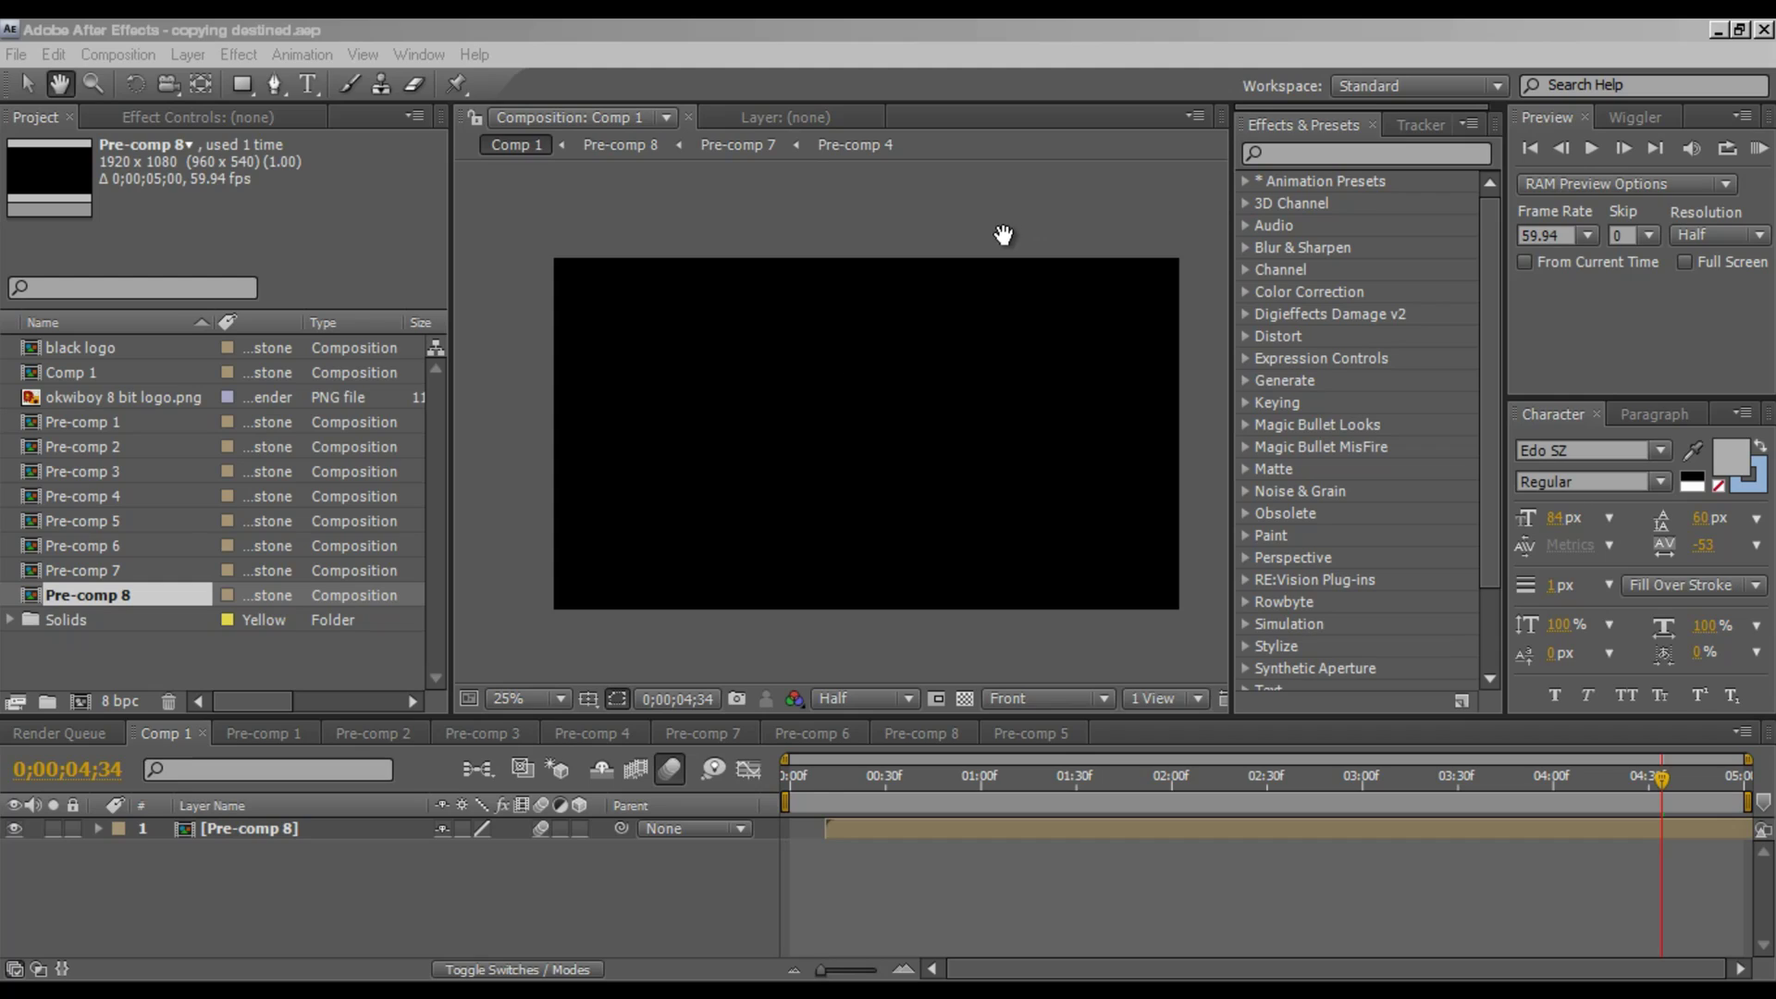
Run a RAM preview of Comp 1 in After Effects, then stop the looping playback.
click(275, 31)
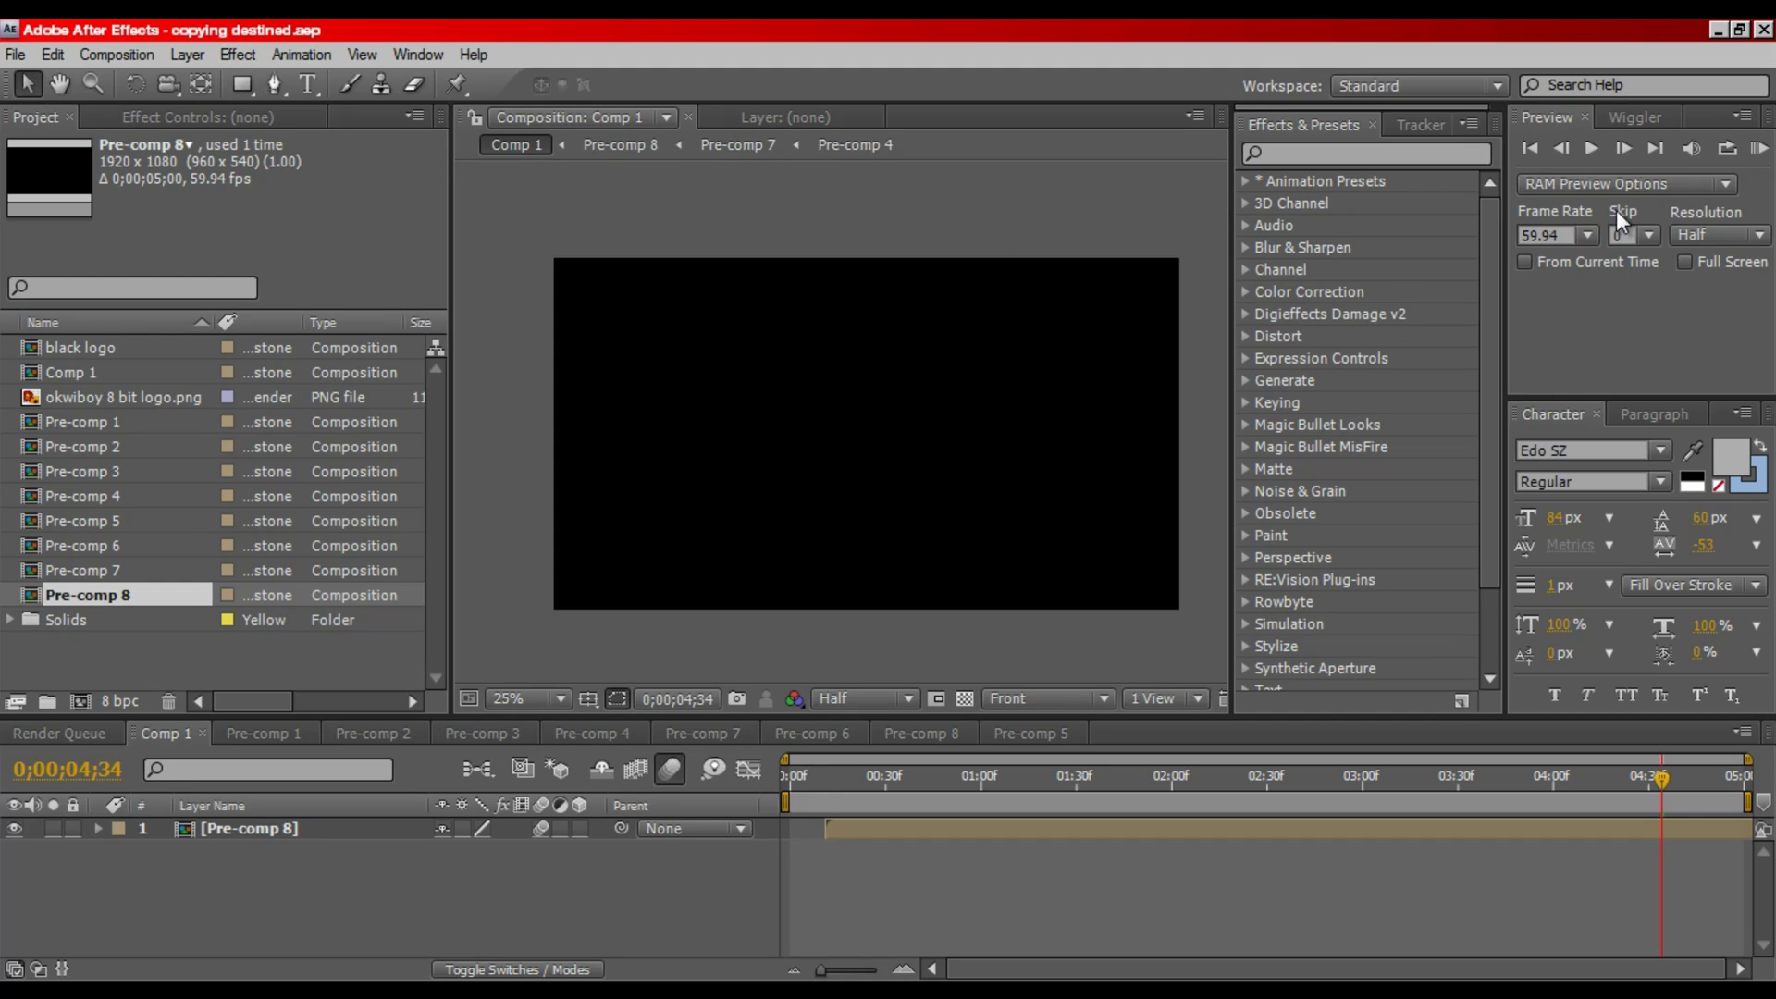
click(1757, 149)
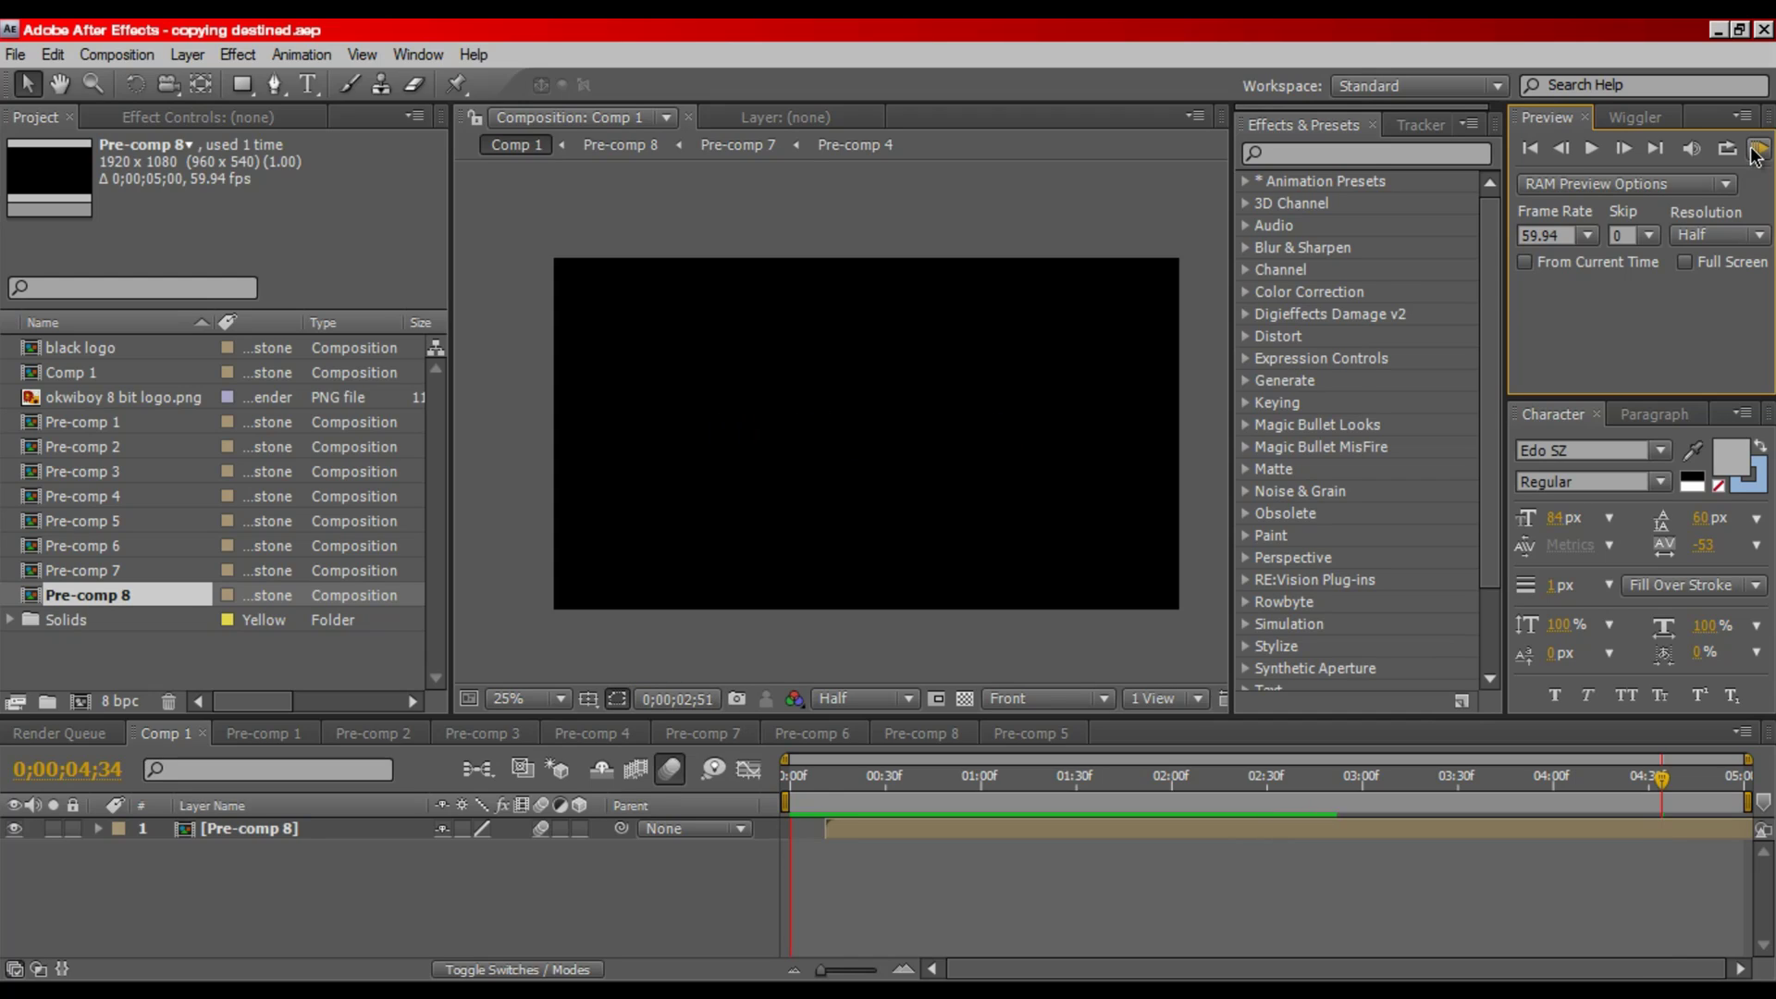
click(1757, 149)
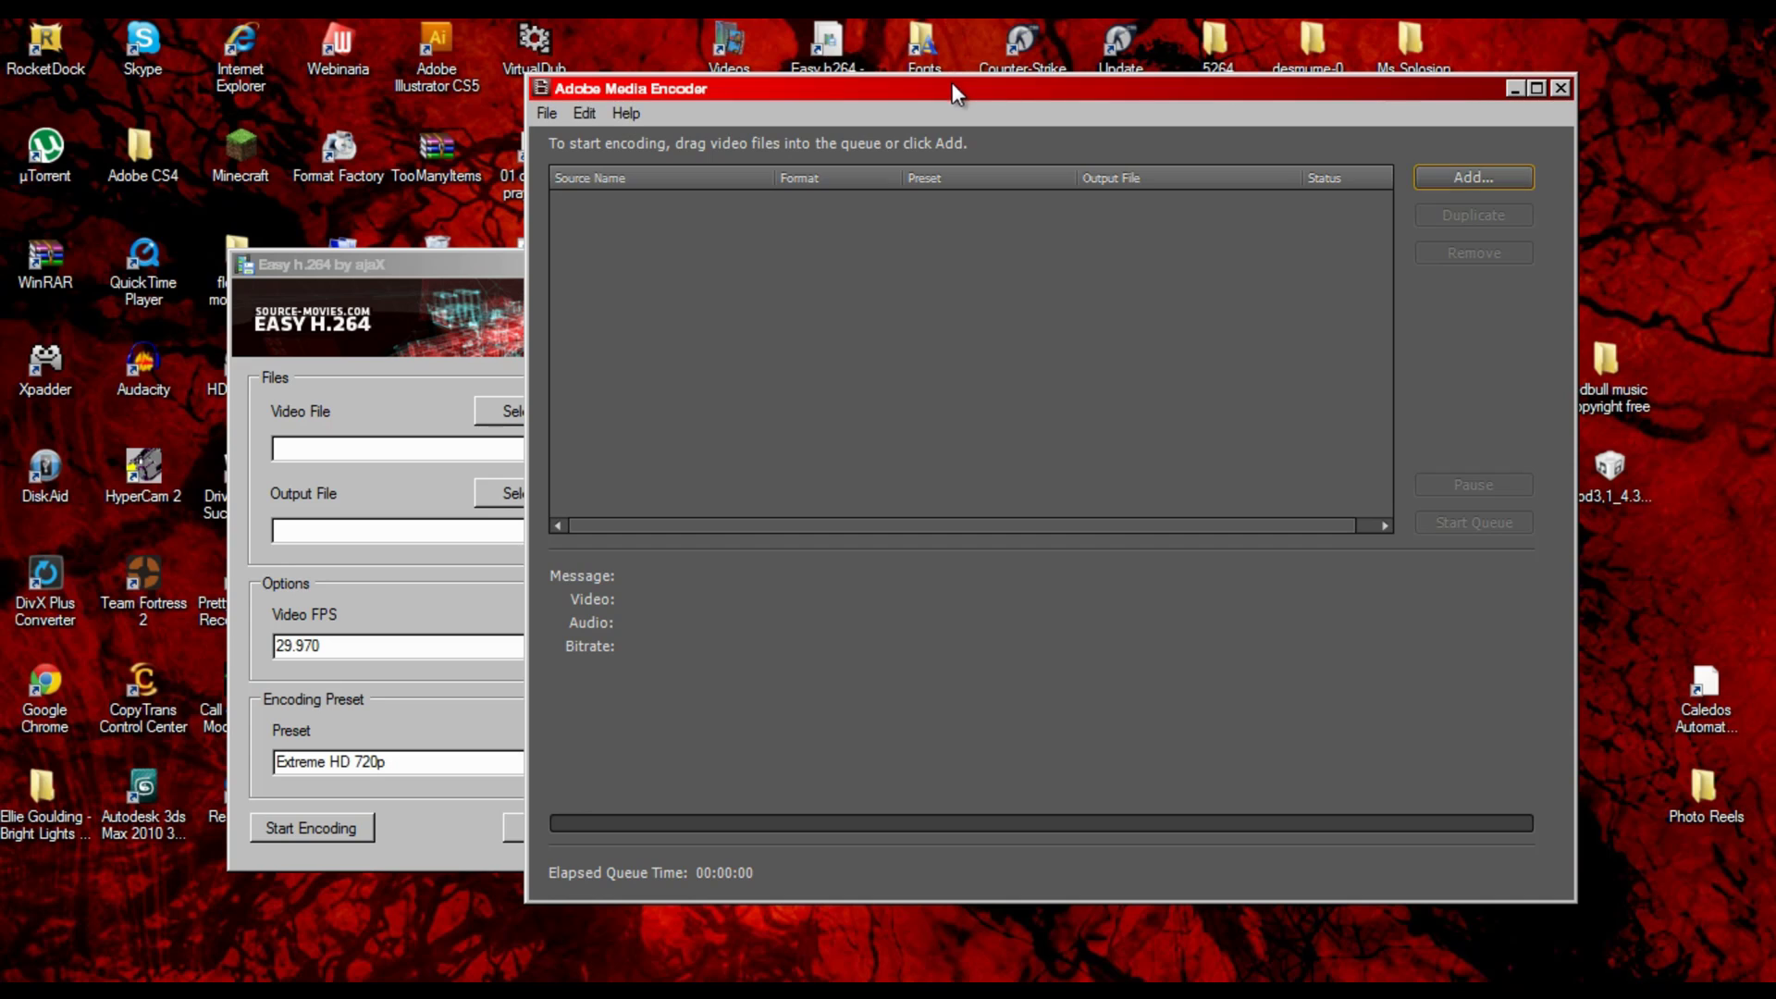
Move the Media Encoder window up and left and bring it back into focus.
drag(940, 91, 892, 76)
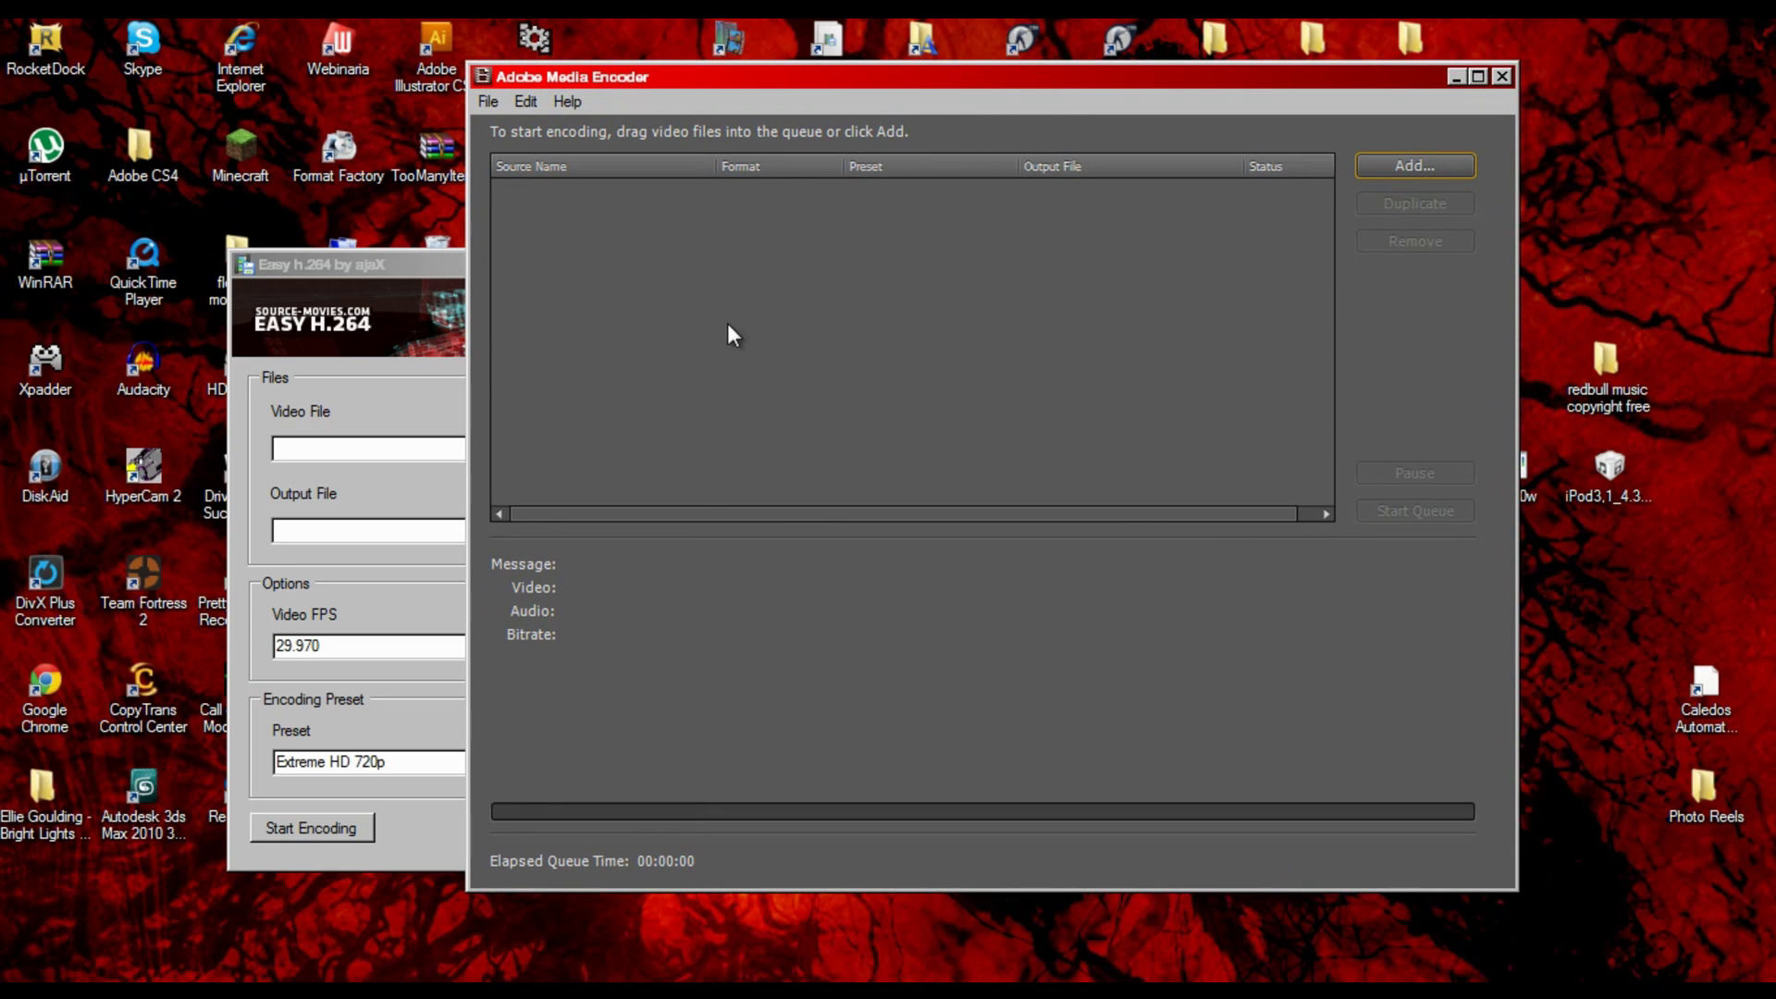
click(1108, 918)
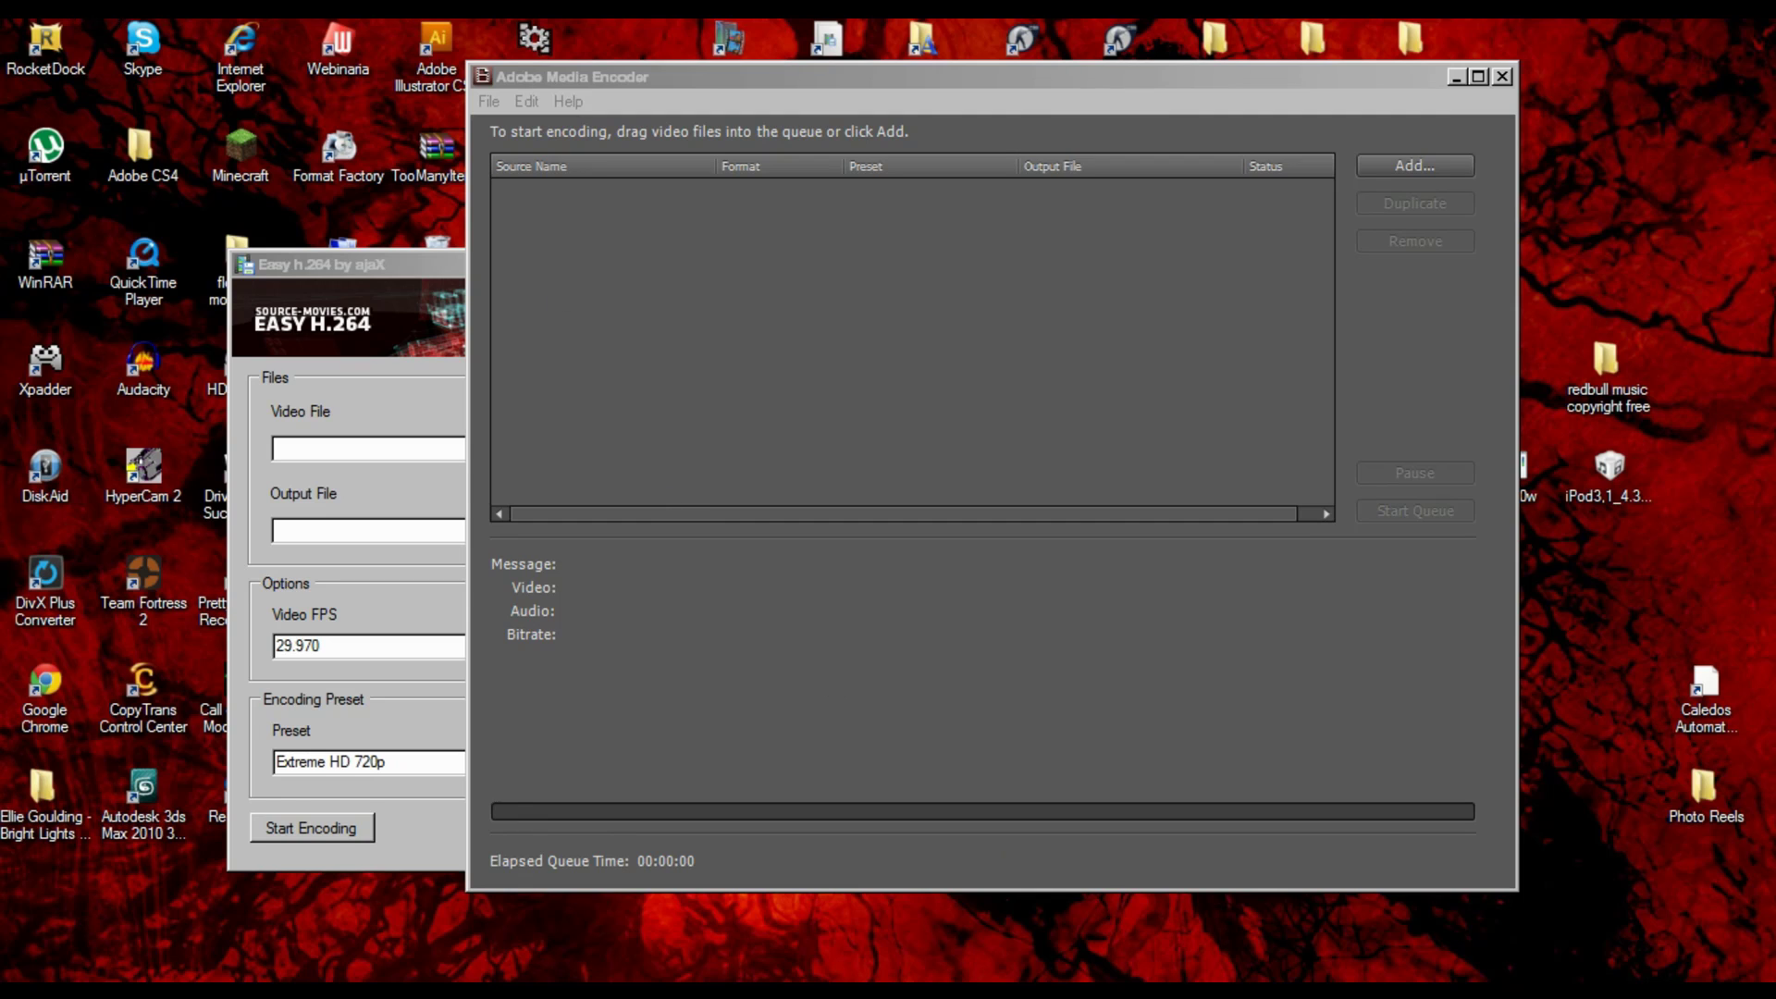
key(super)
key(Escape)
click(1199, 69)
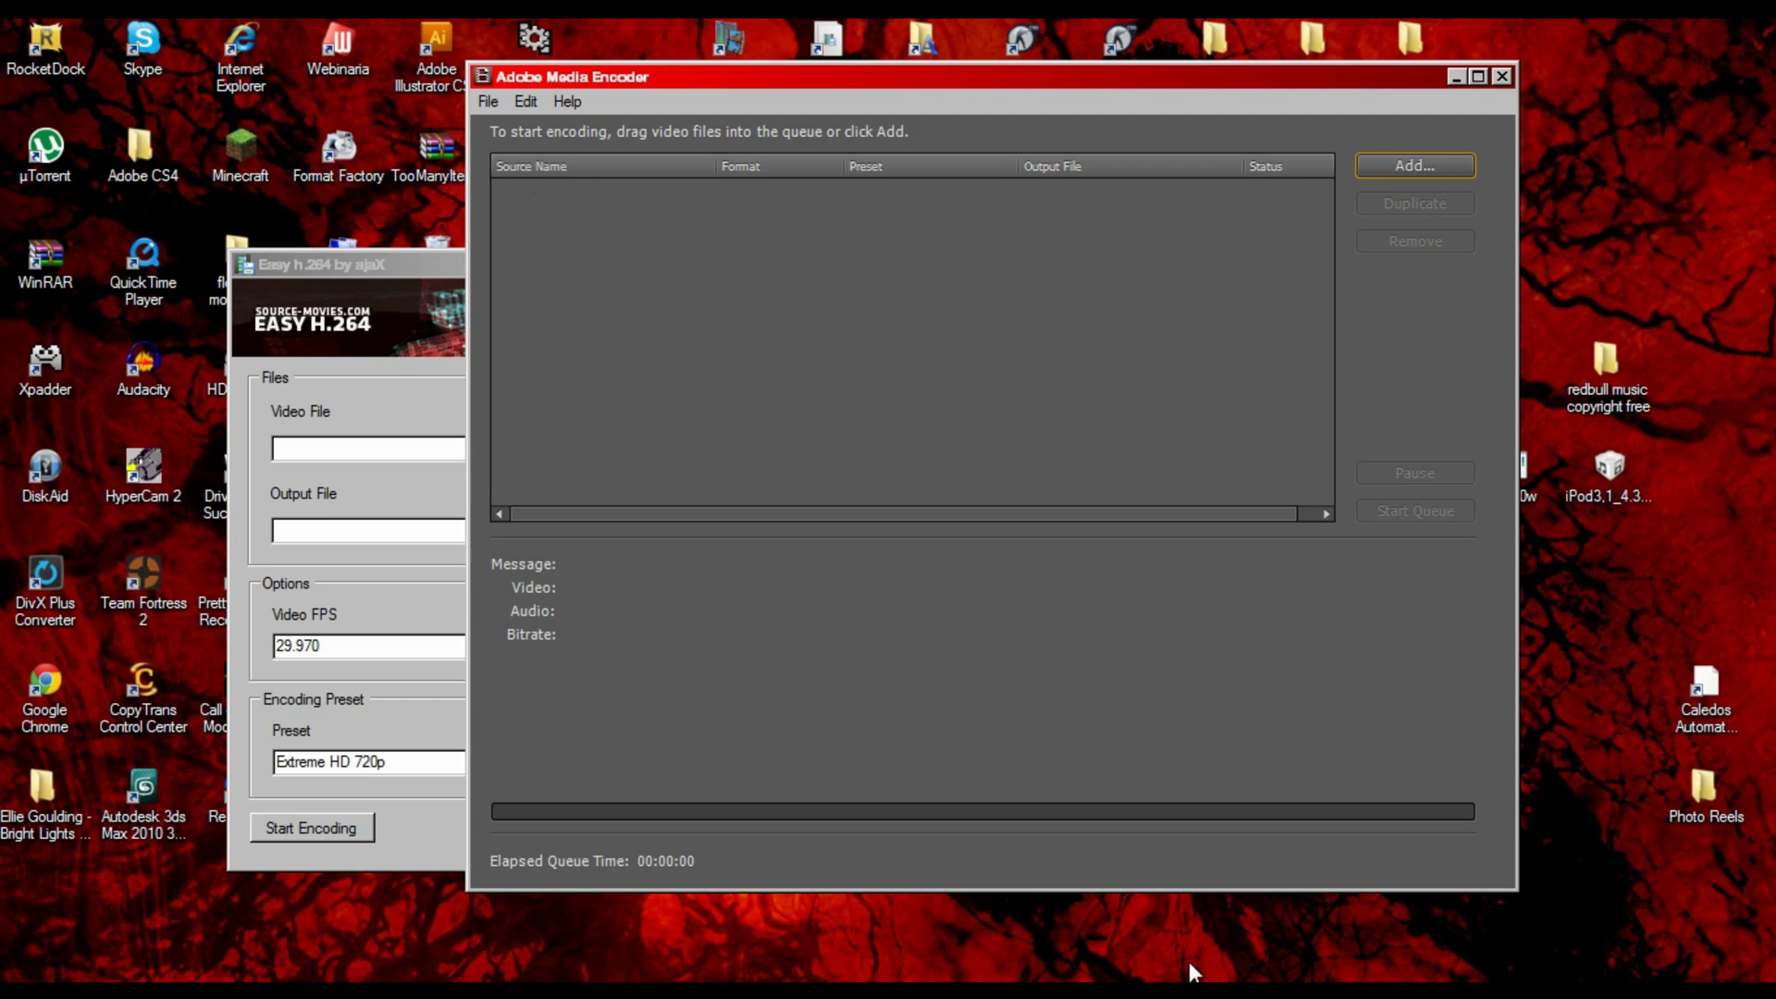
click(1111, 939)
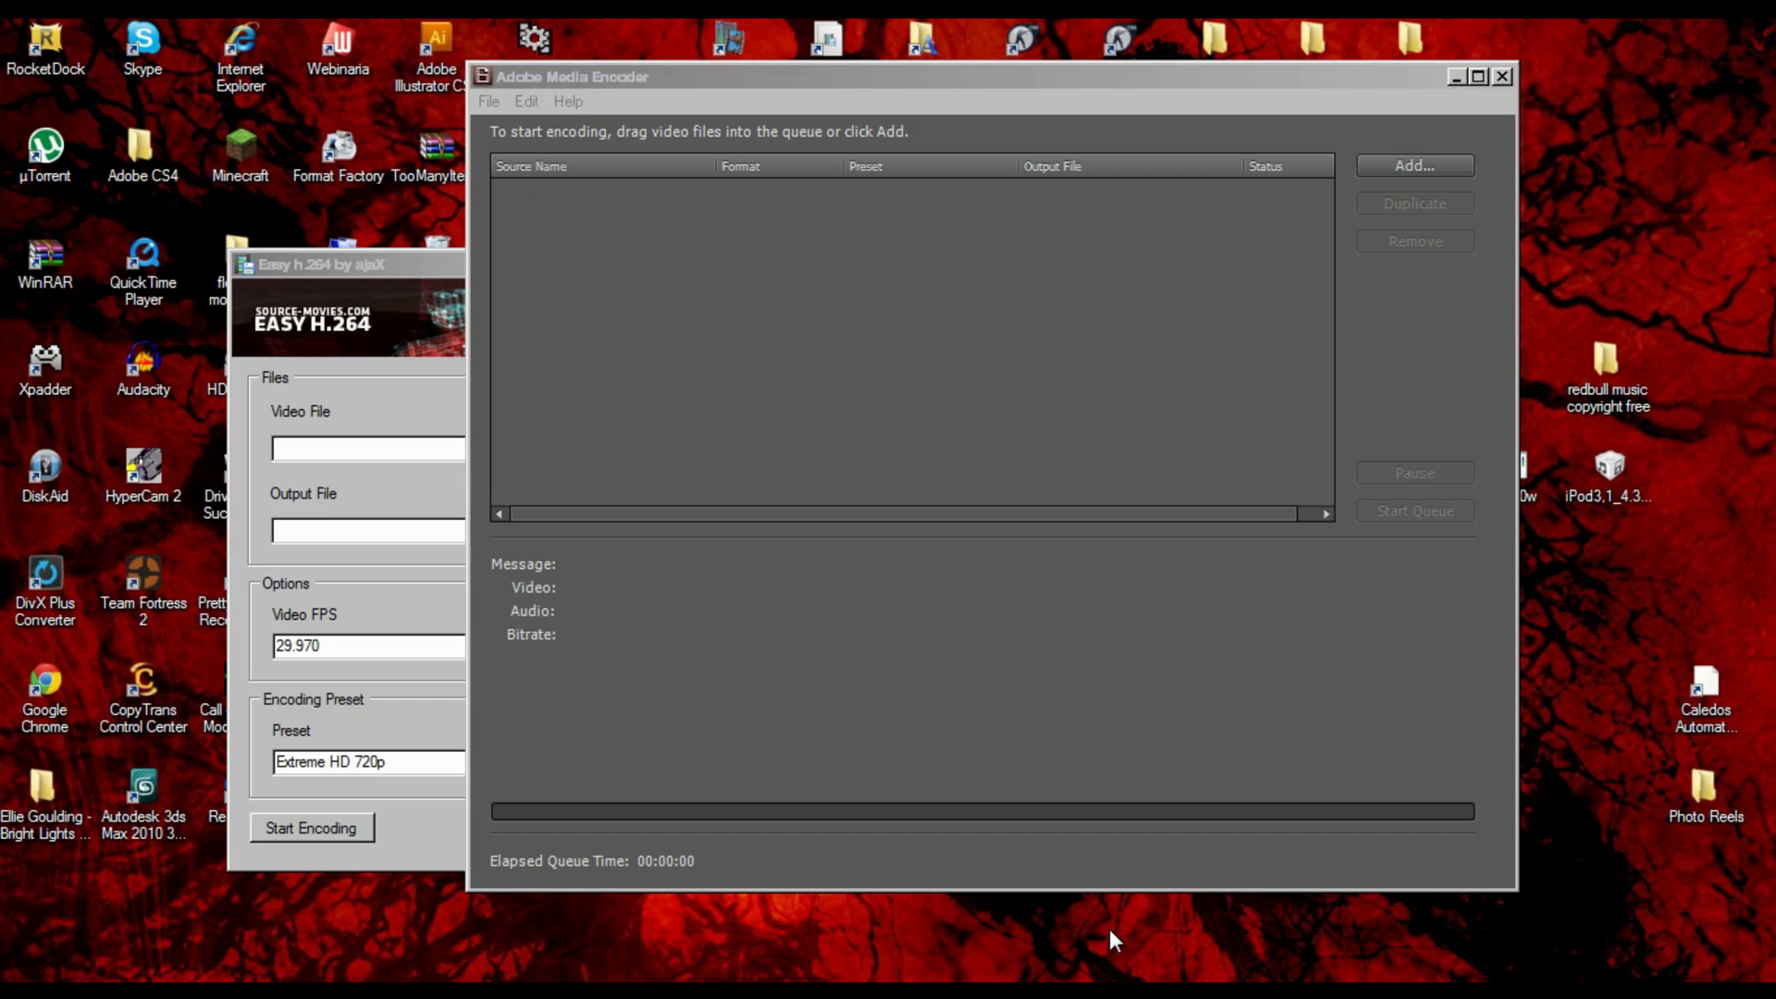
click(1052, 76)
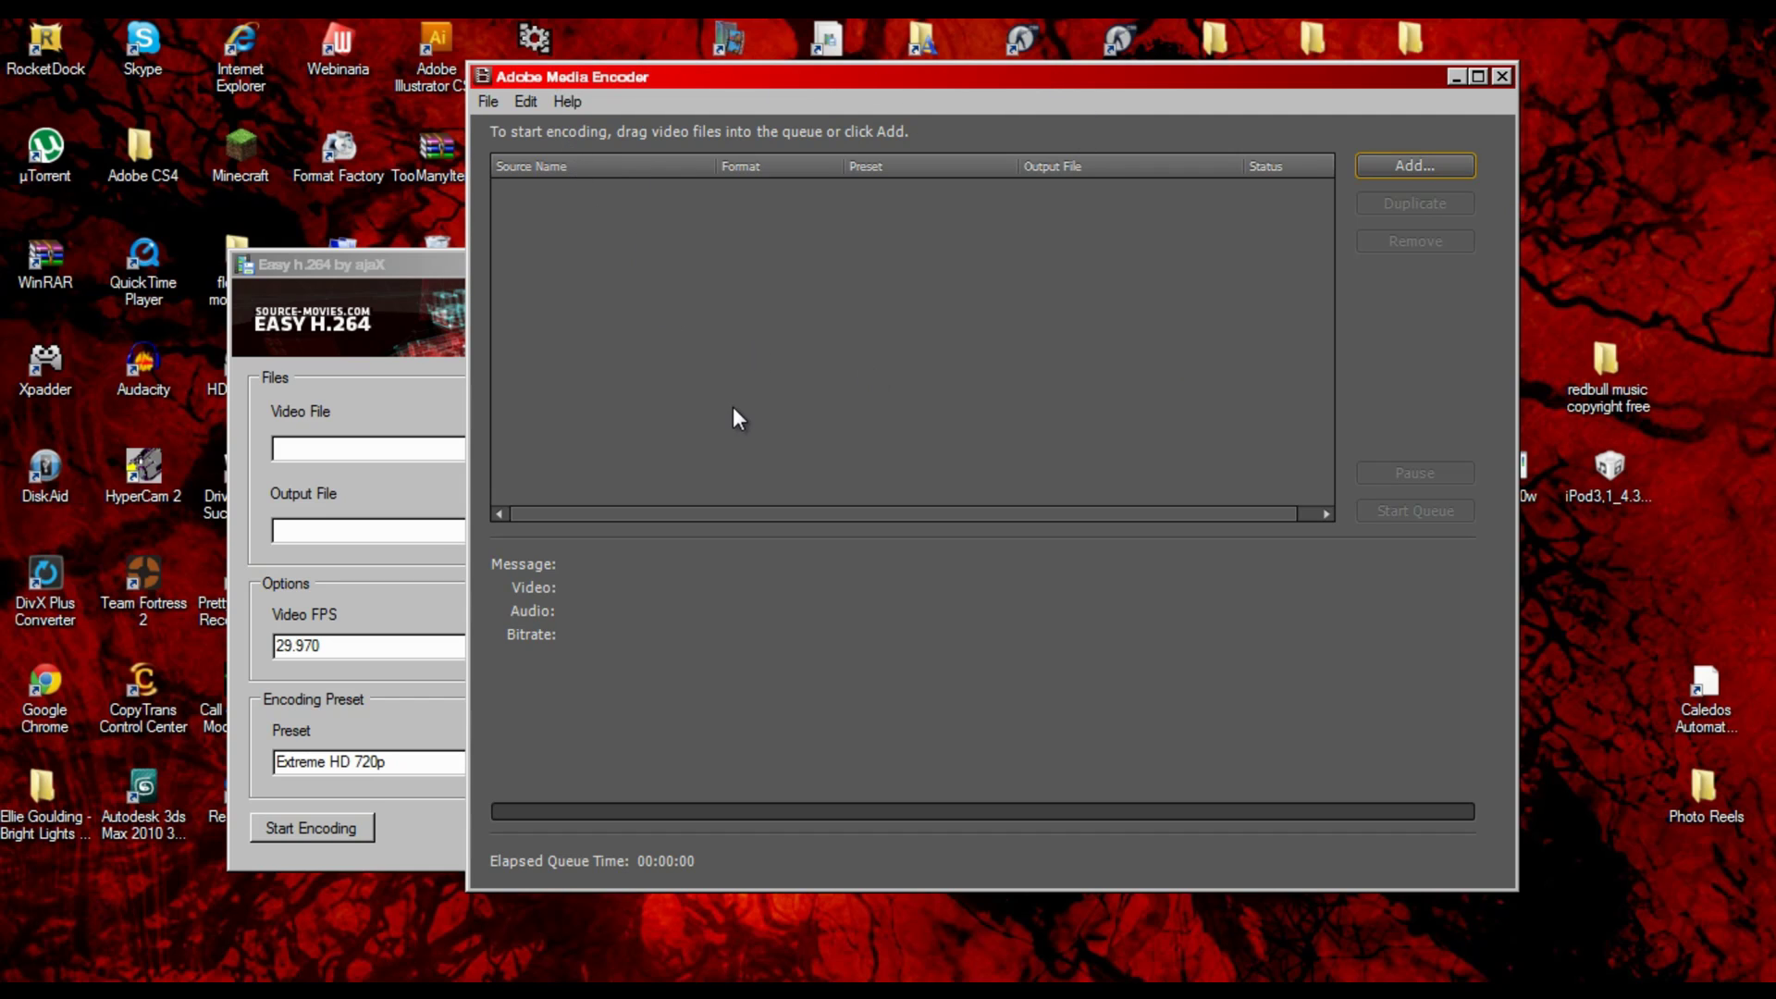
click(489, 102)
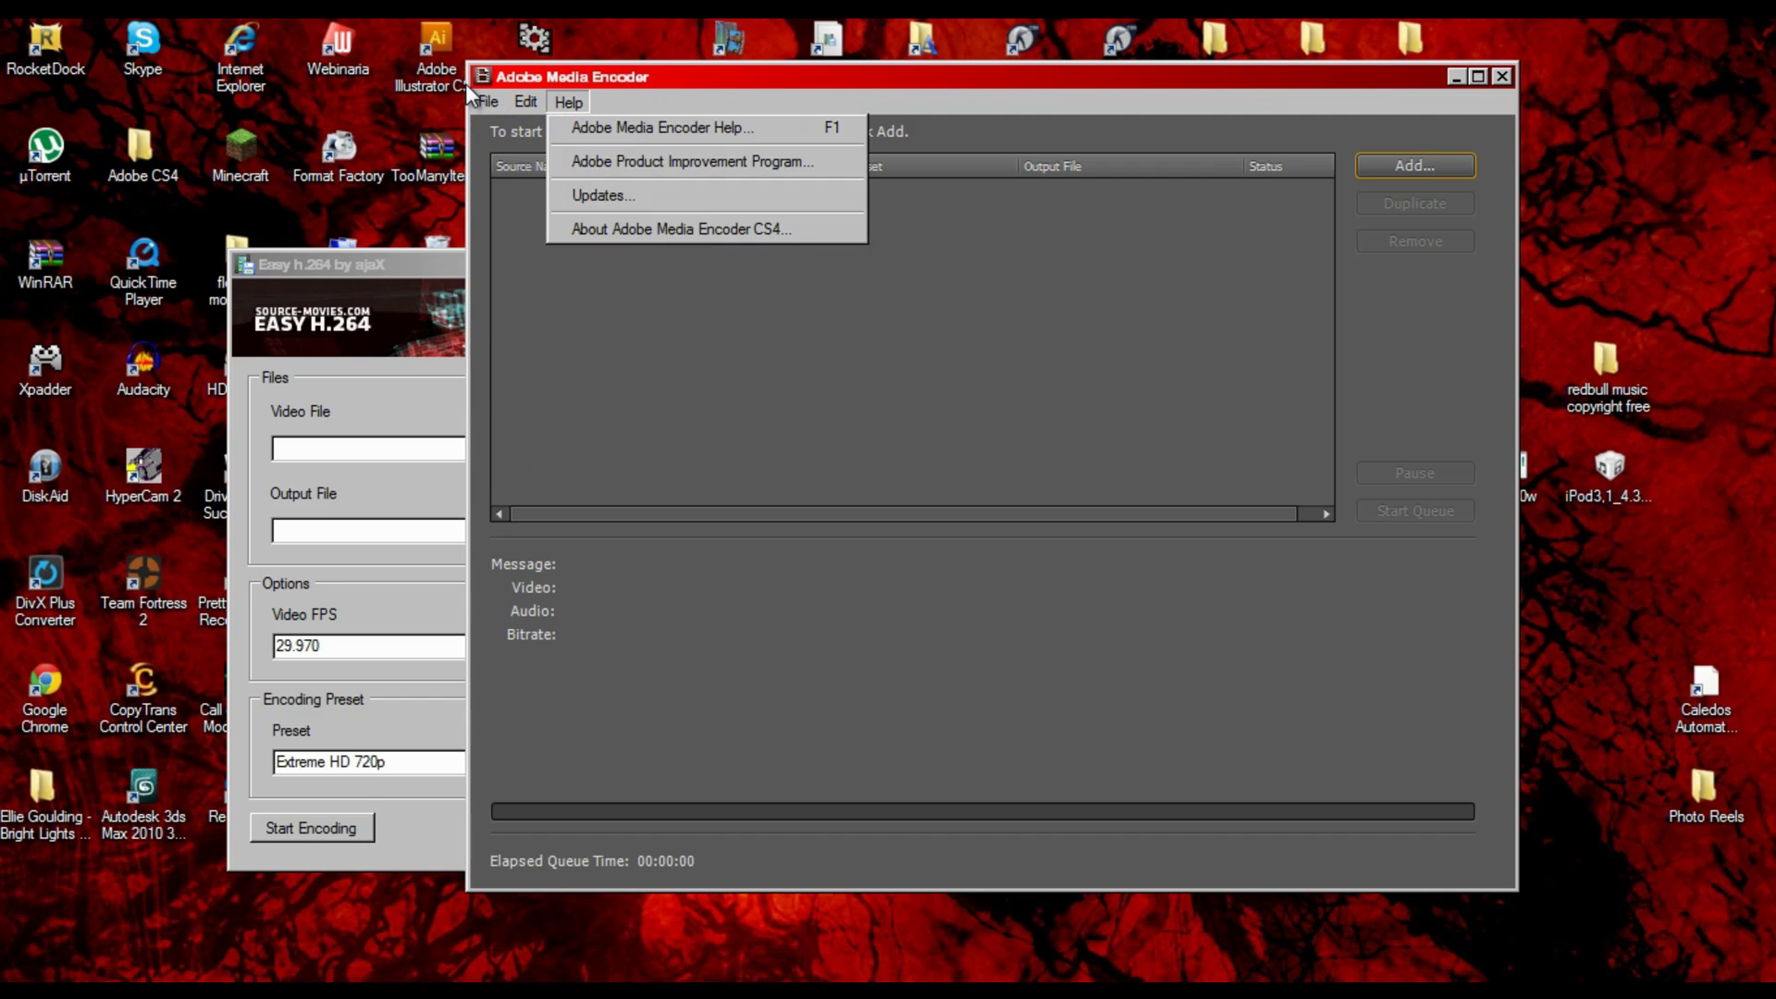
Add Comp 1 from copying destined.aep to the queue with Add After Effects Composition.
click(487, 98)
click(487, 98)
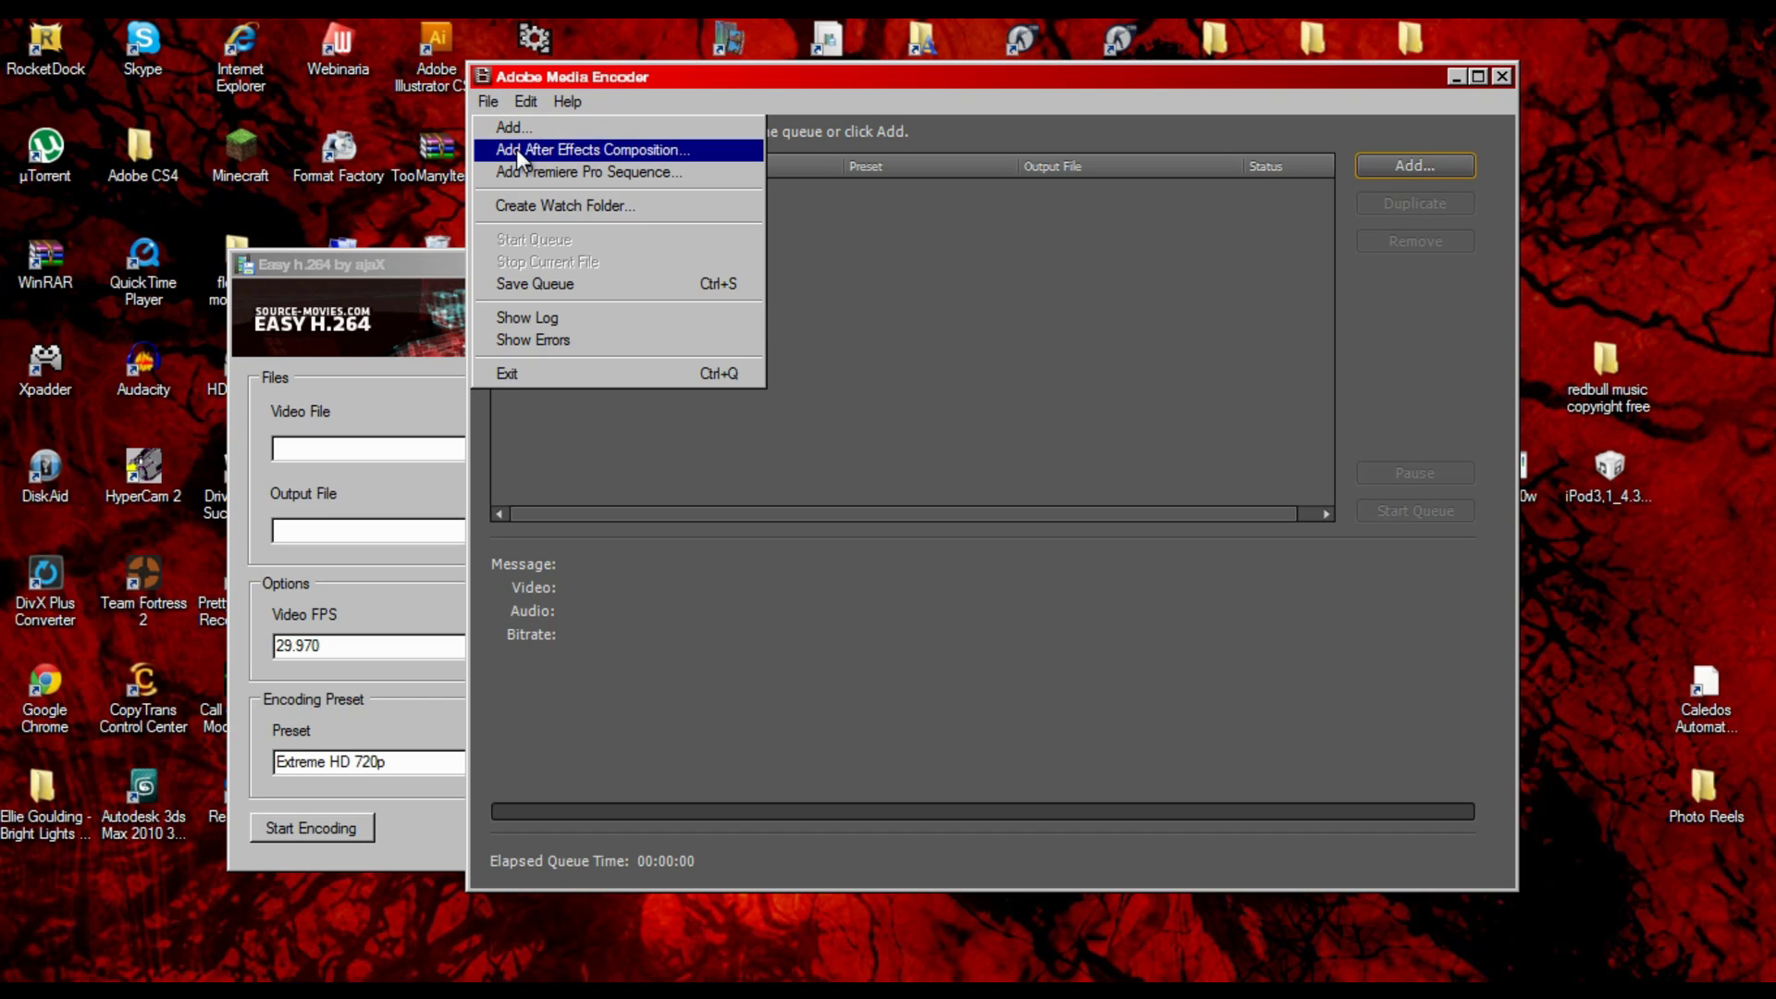
click(517, 148)
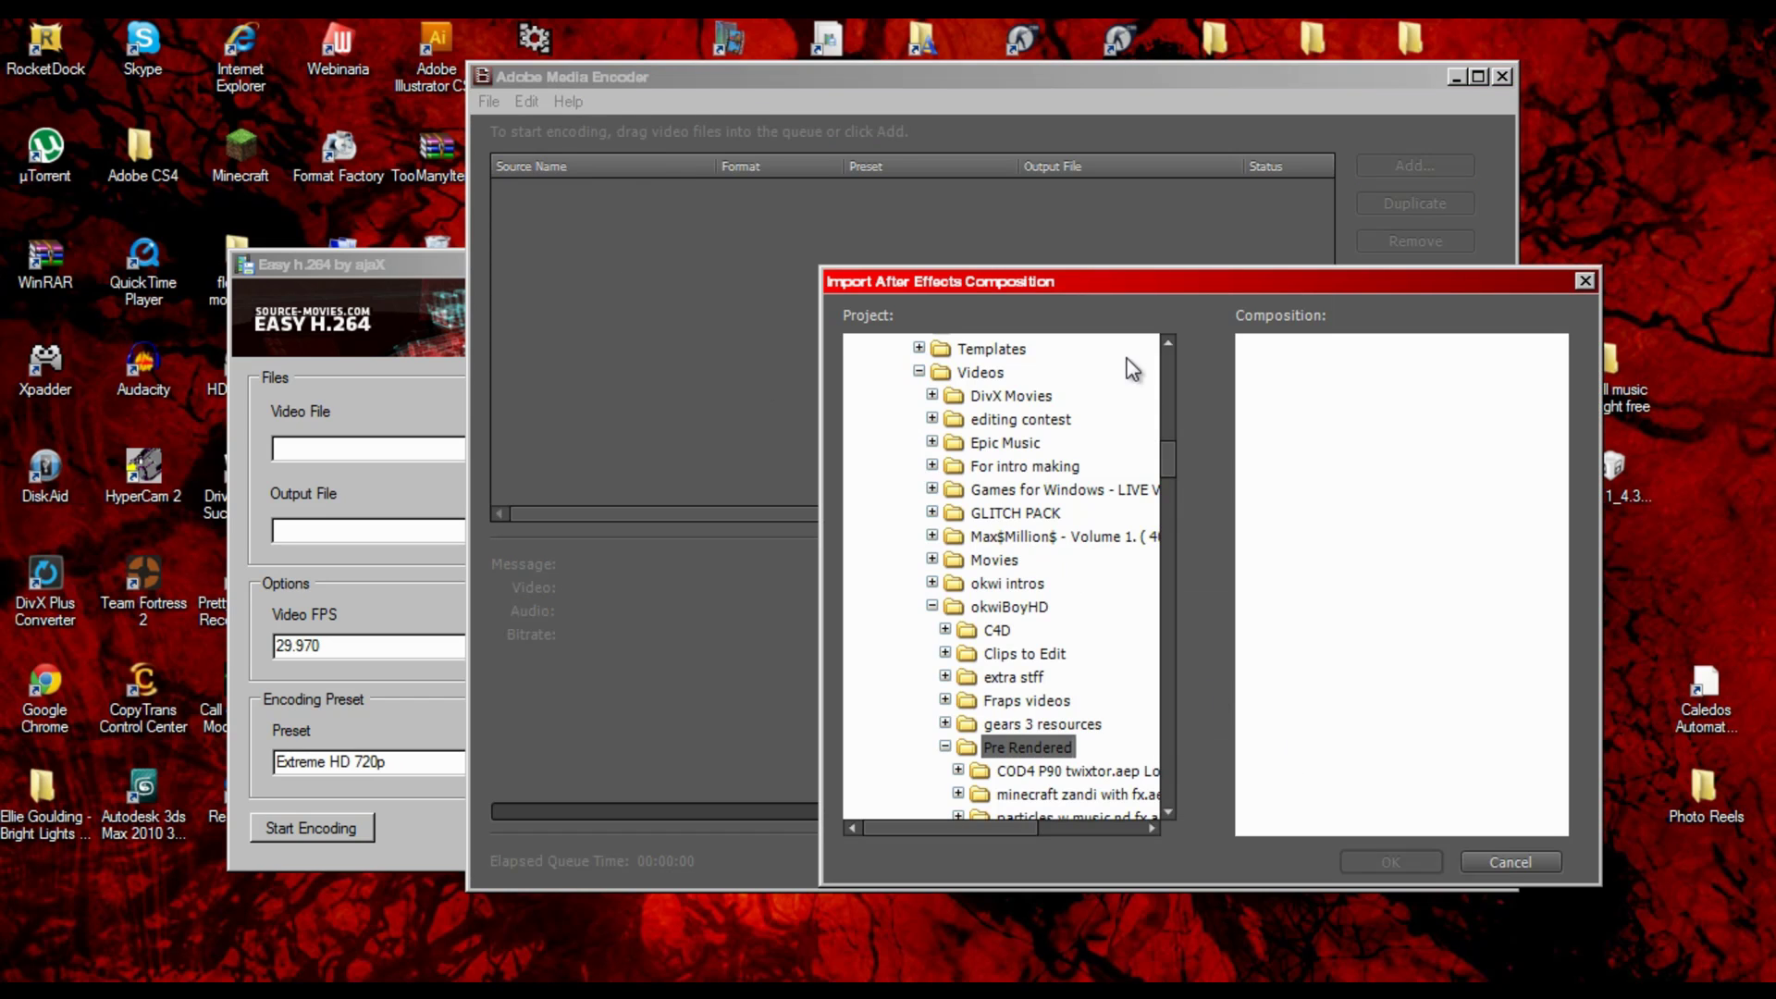
drag(1169, 461, 1166, 527)
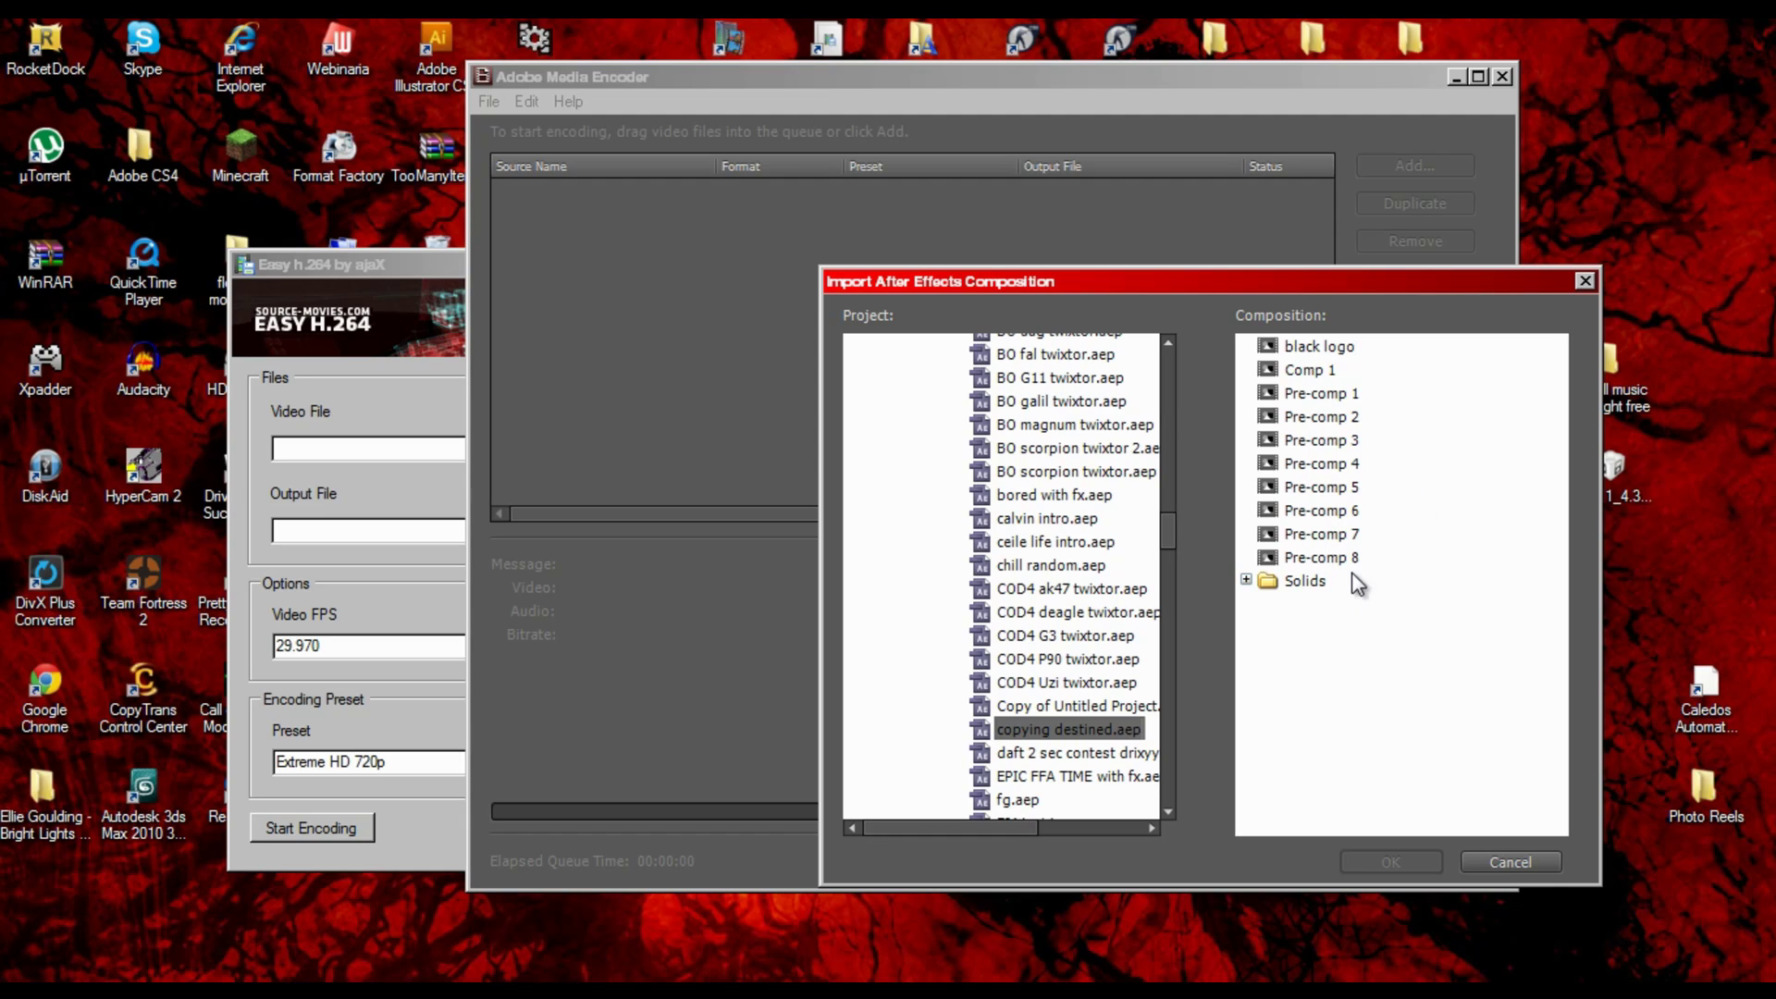
click(1308, 372)
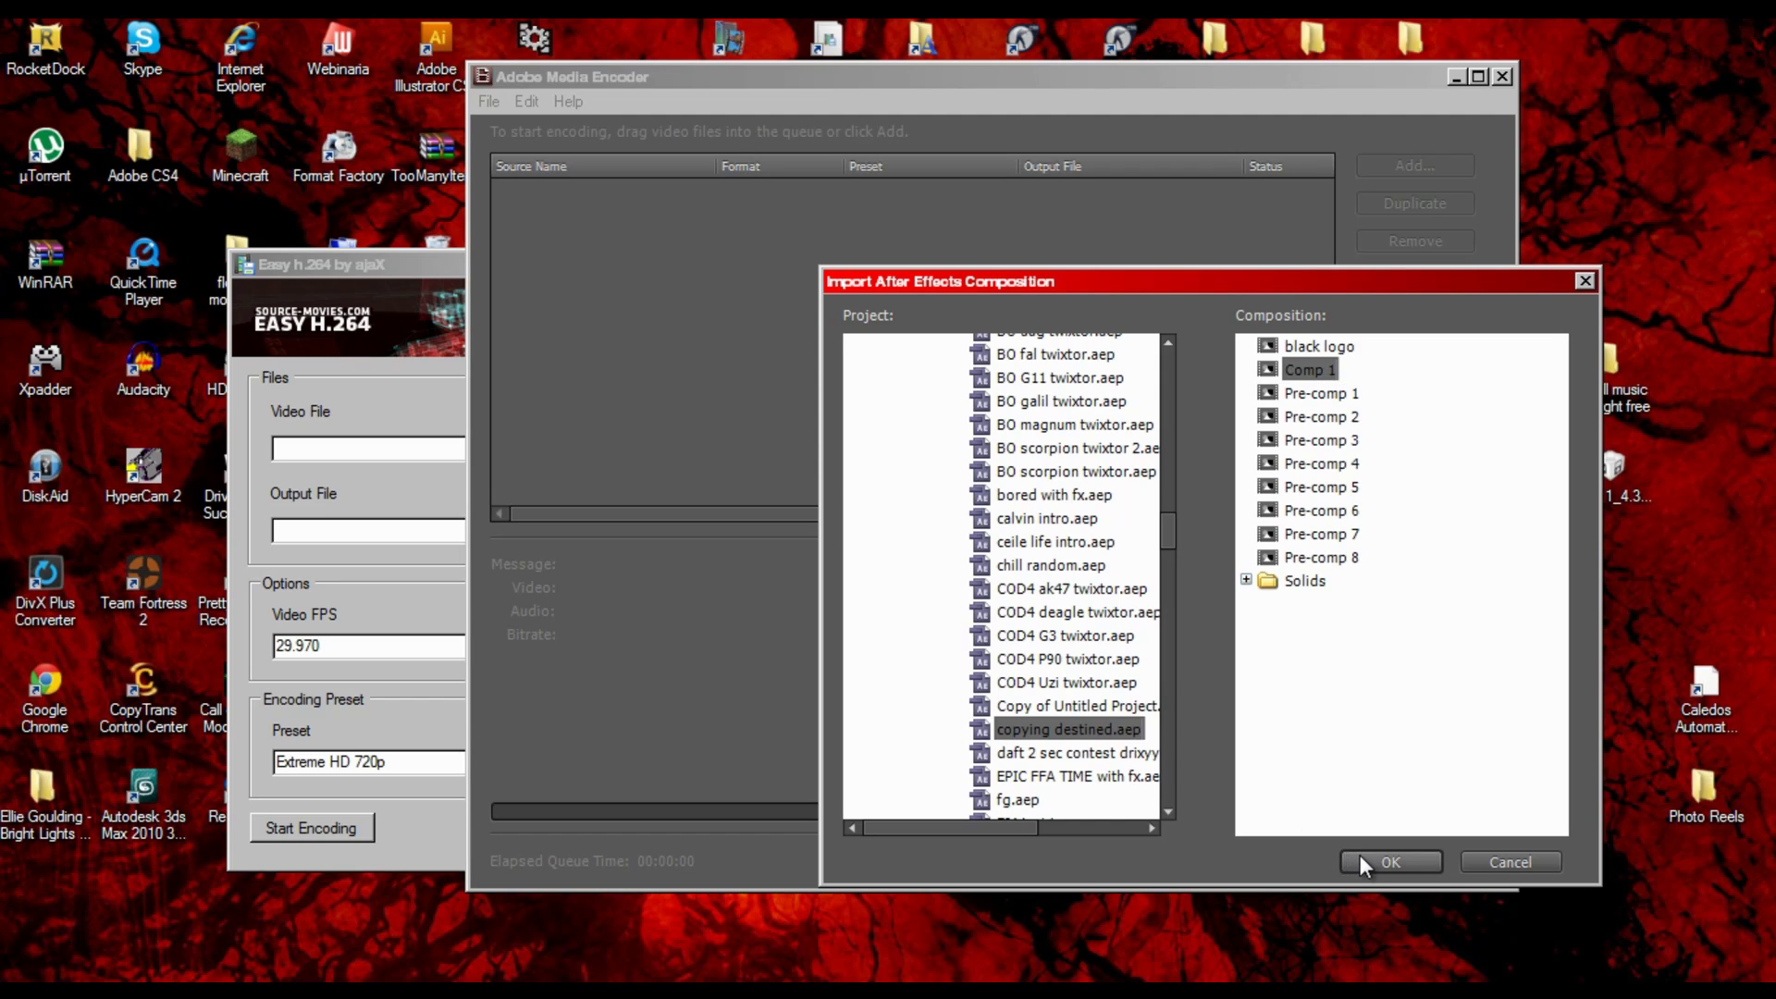
click(1359, 858)
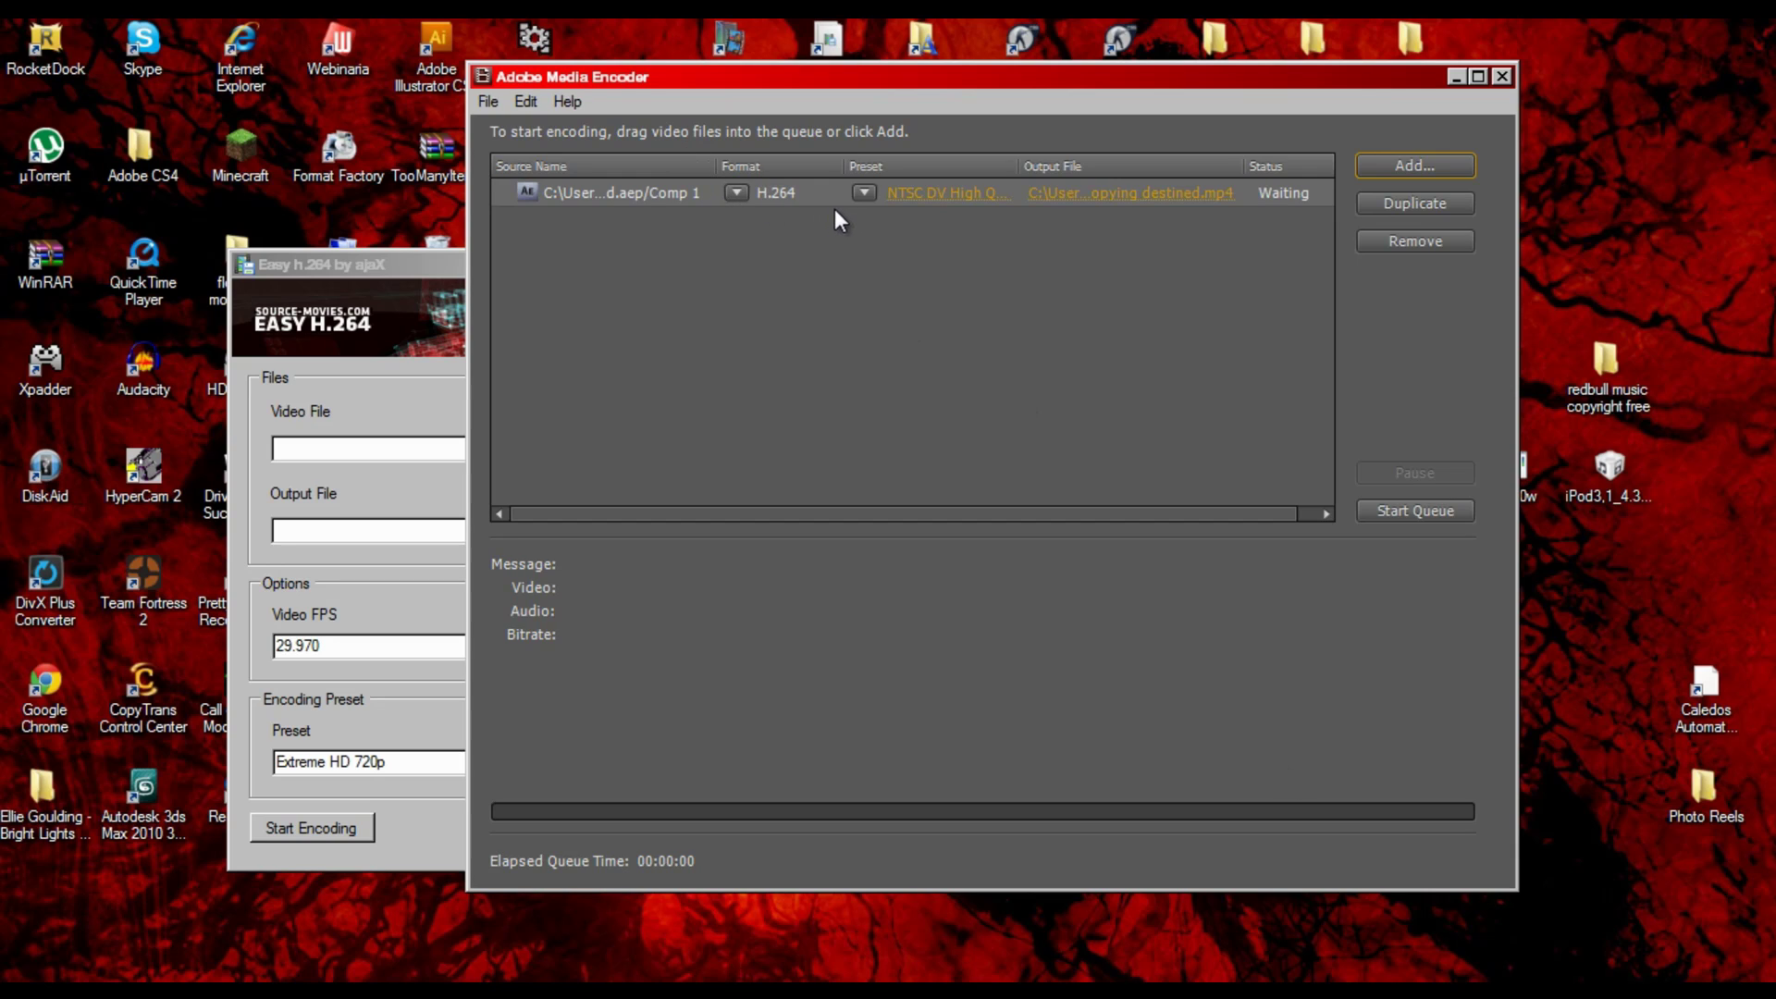
Apply the 1080p 29.97 preset to the Comp 1 job.
click(917, 195)
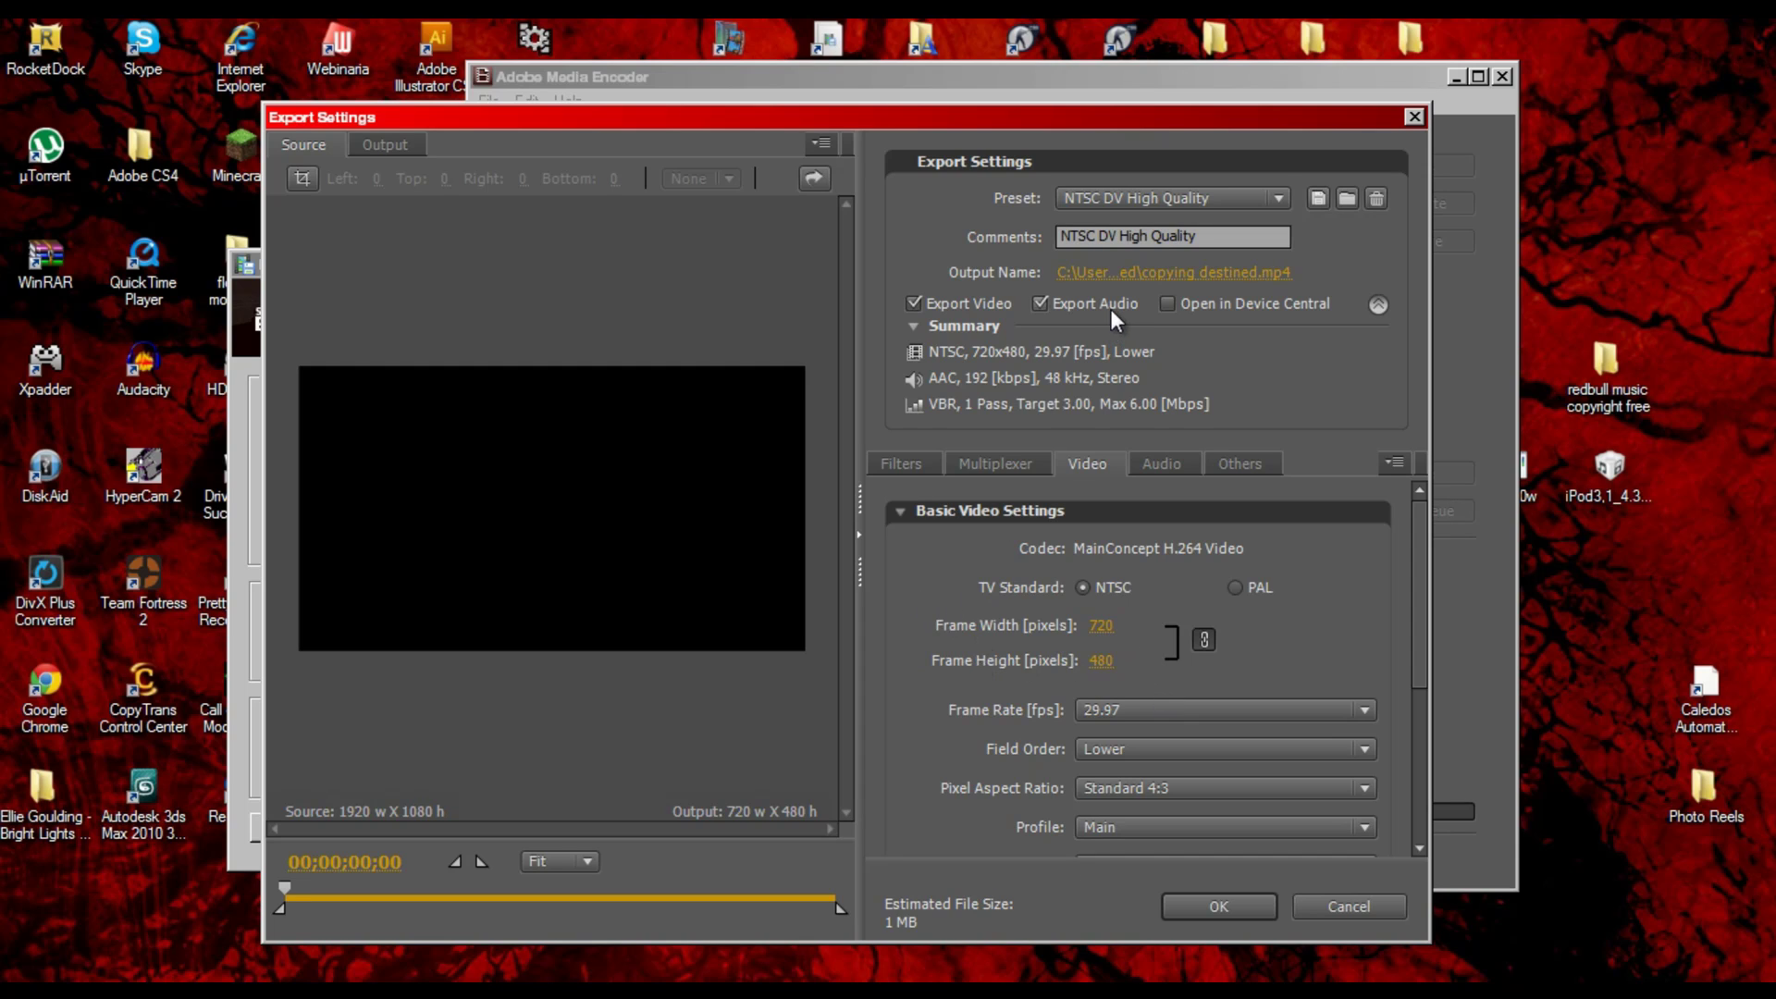
click(1413, 118)
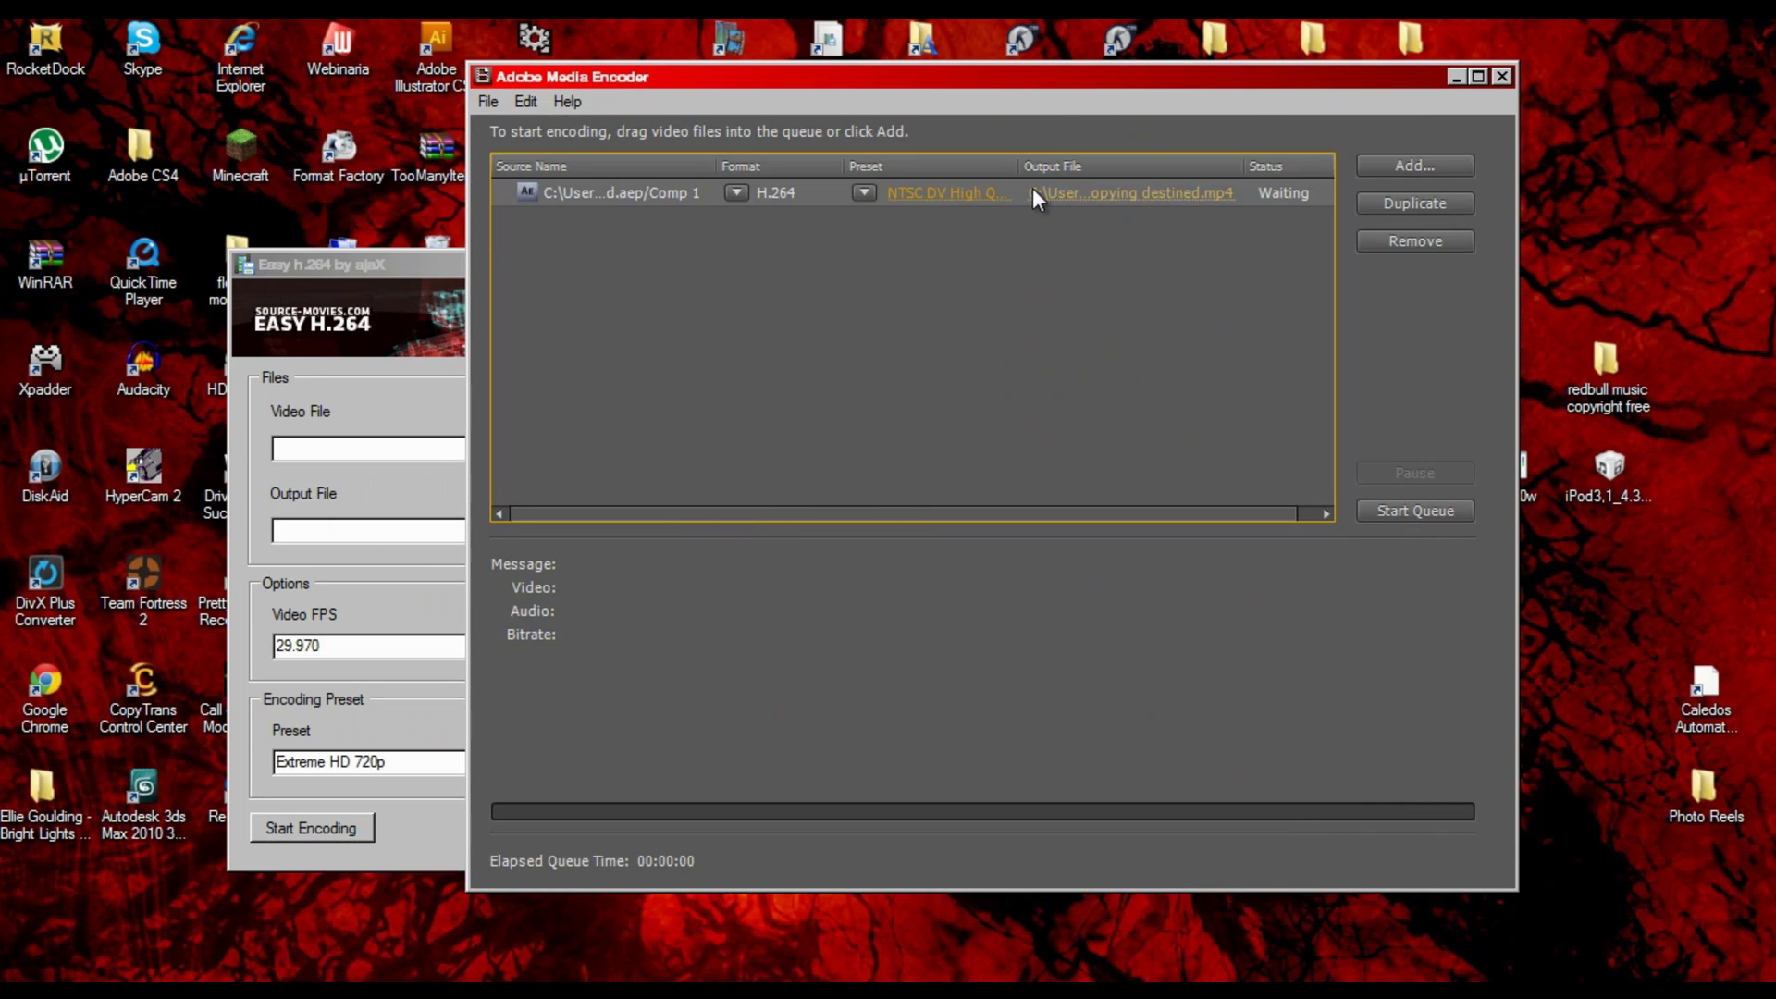
click(865, 192)
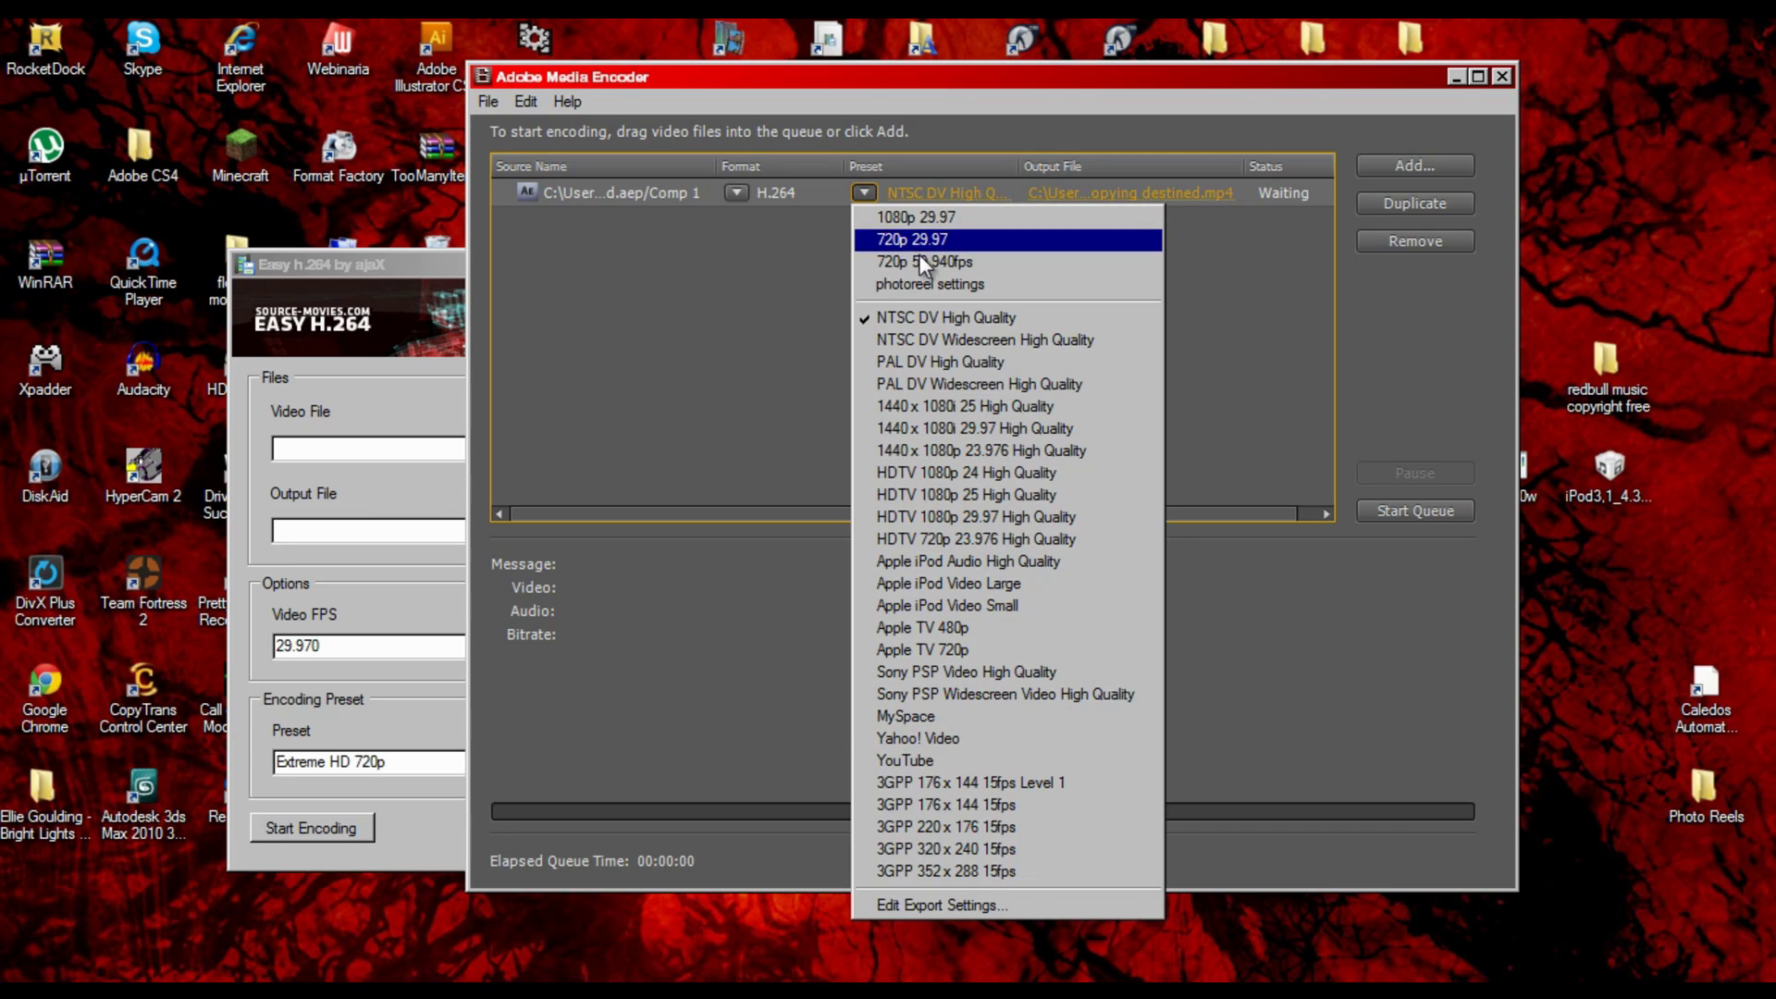
click(964, 222)
Review the 1080p export settings (CBR bitrate, audio, FTP, filters) and cancel without changes.
click(940, 197)
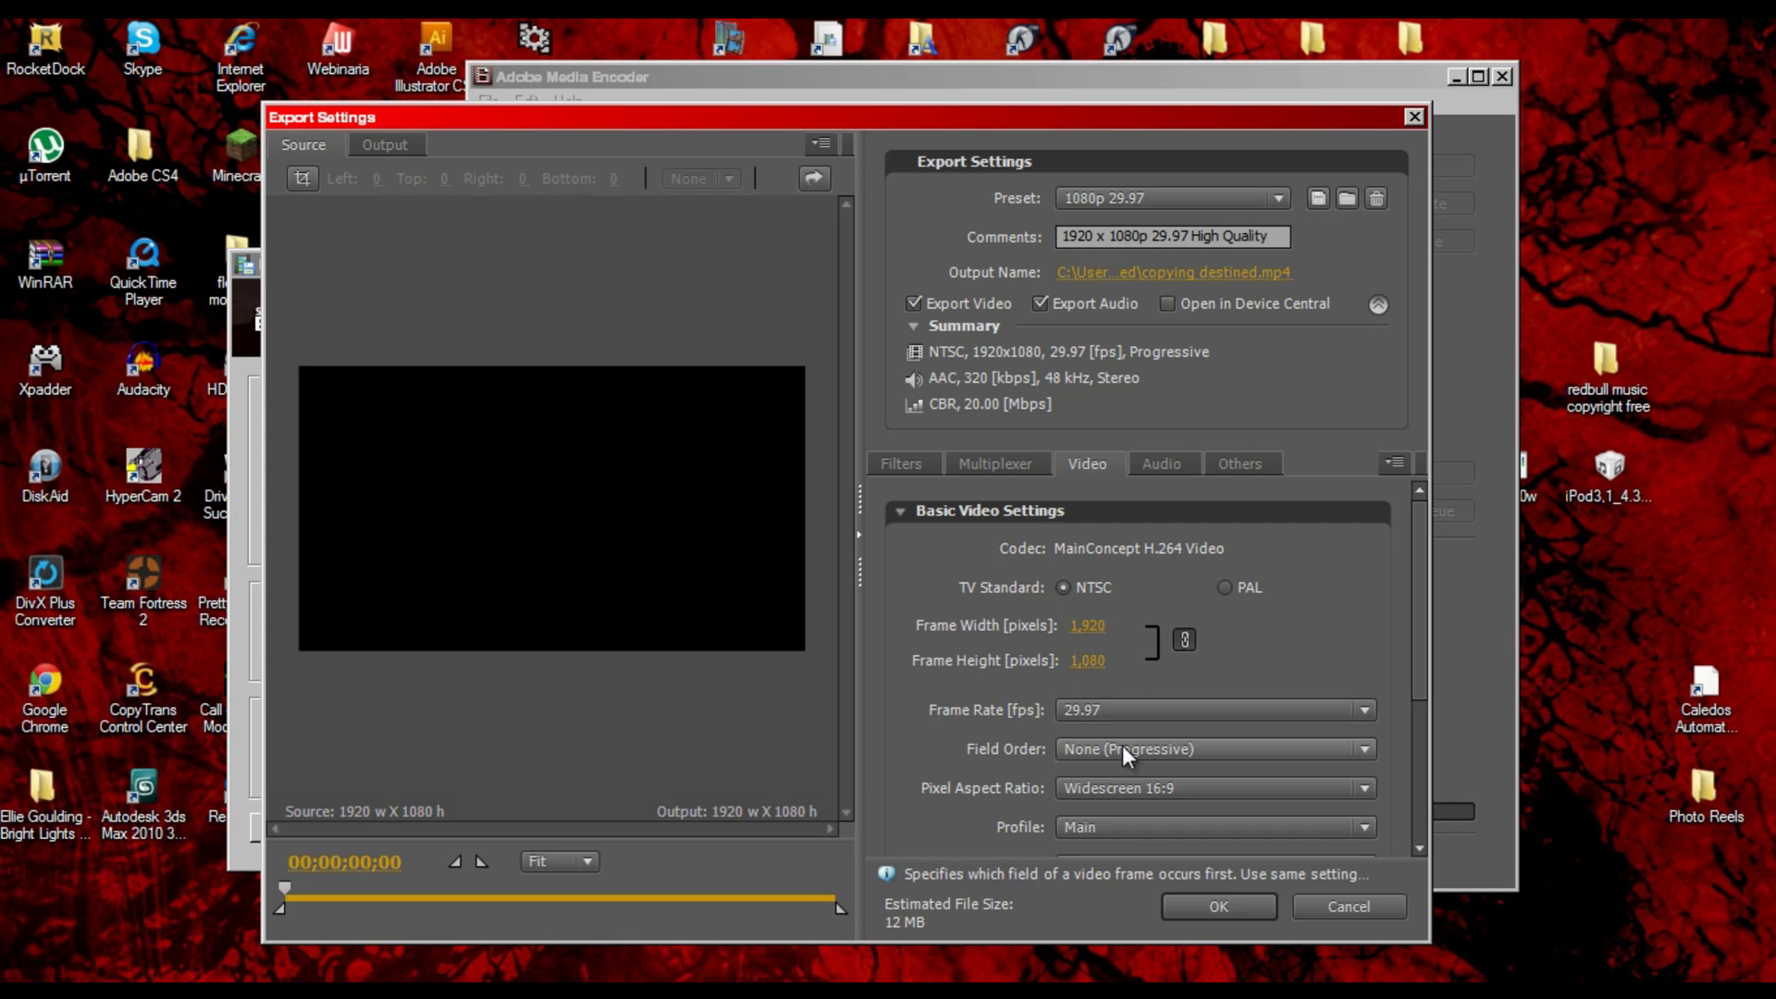
scroll(1124, 756, down, 2)
scroll(1271, 718, up, 1)
scroll(1271, 718, up, 1)
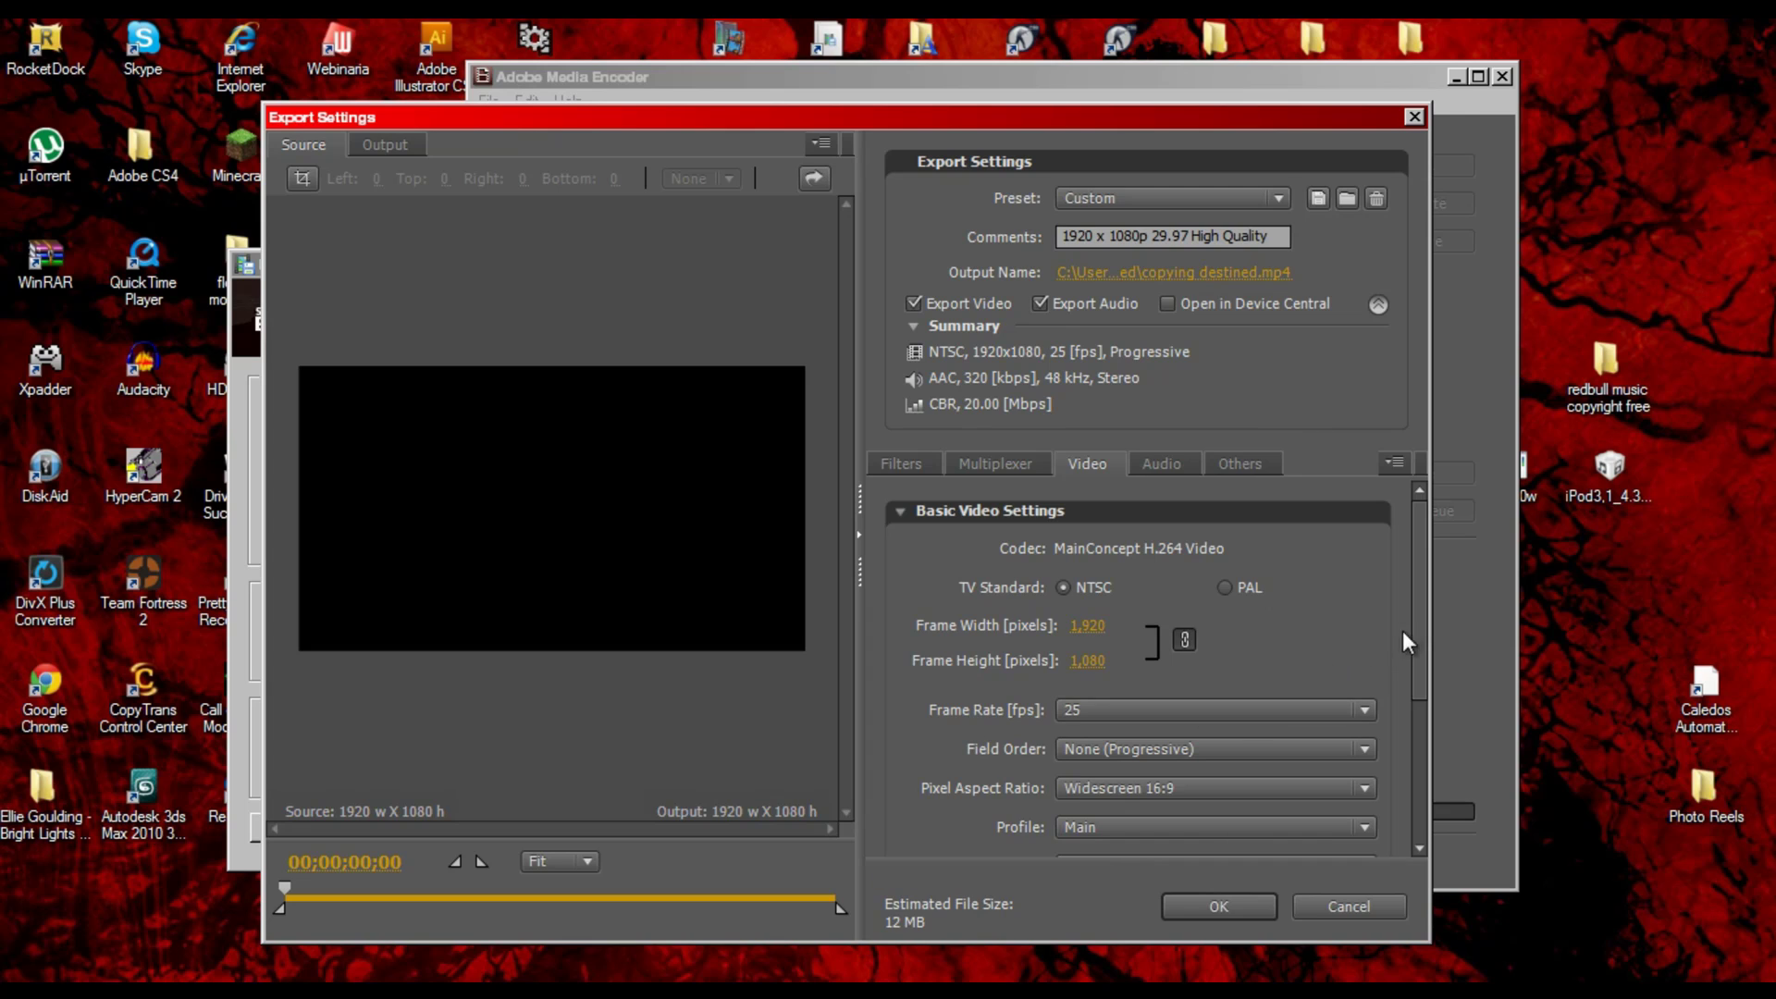
drag(1411, 633, 1410, 774)
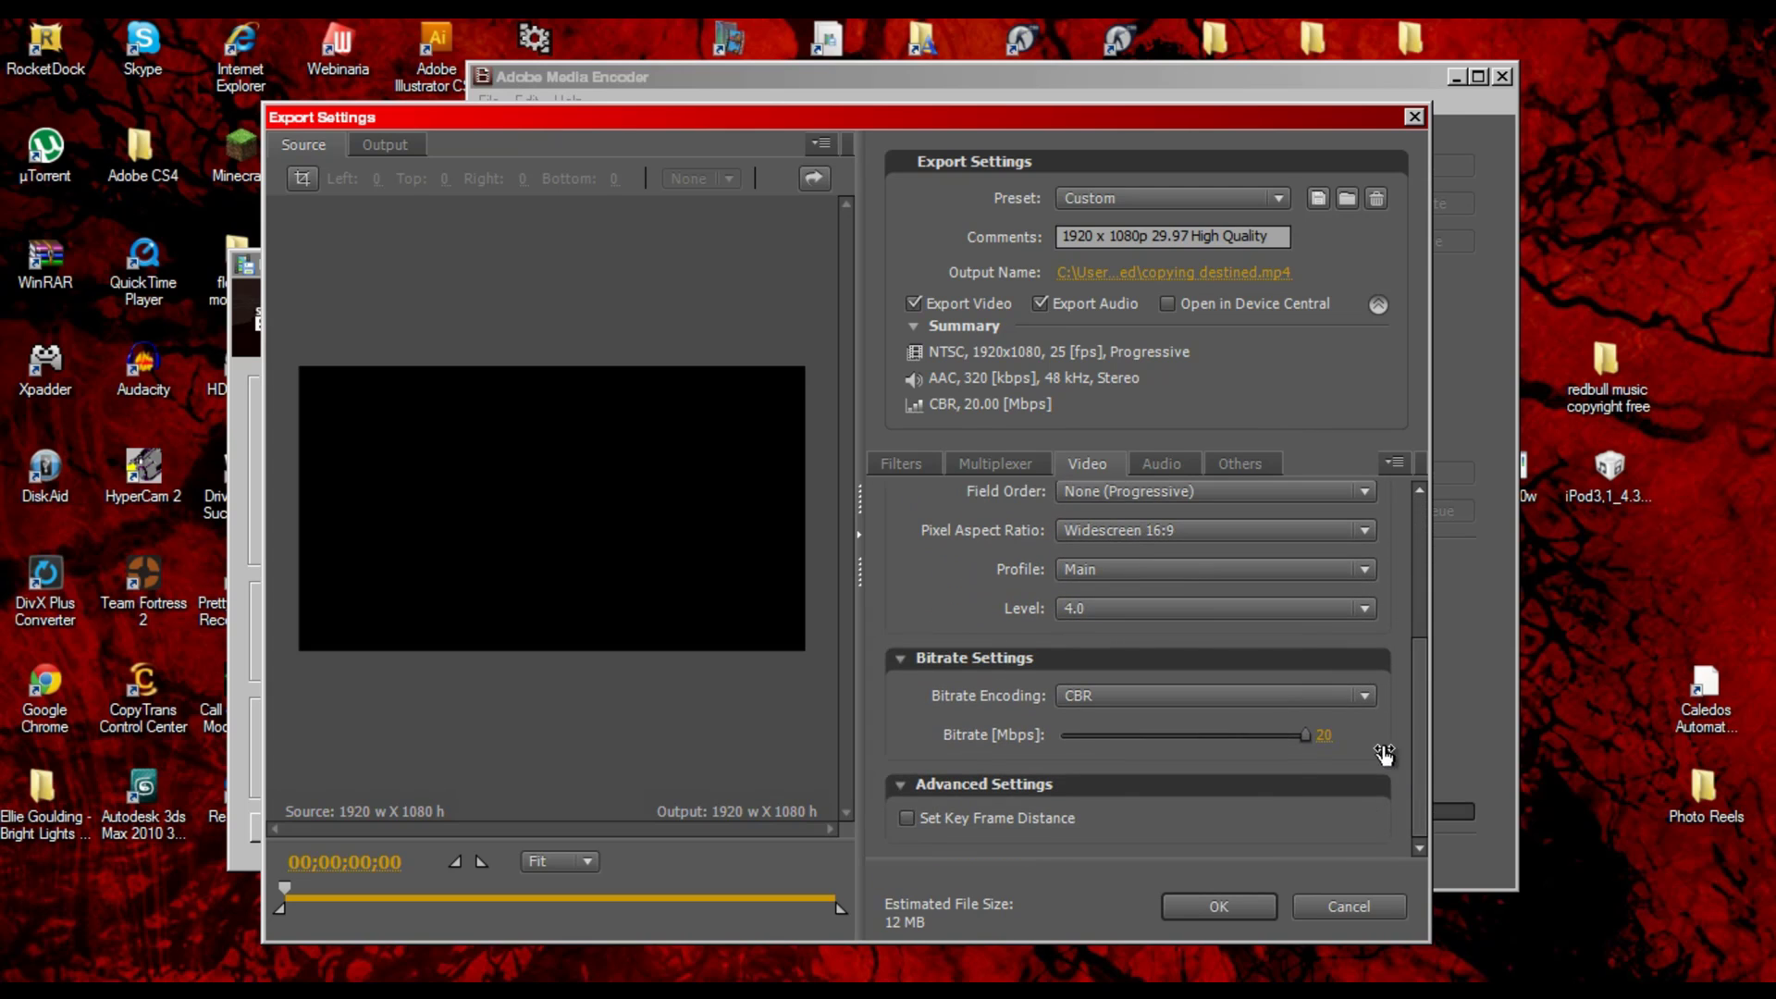
click(1088, 696)
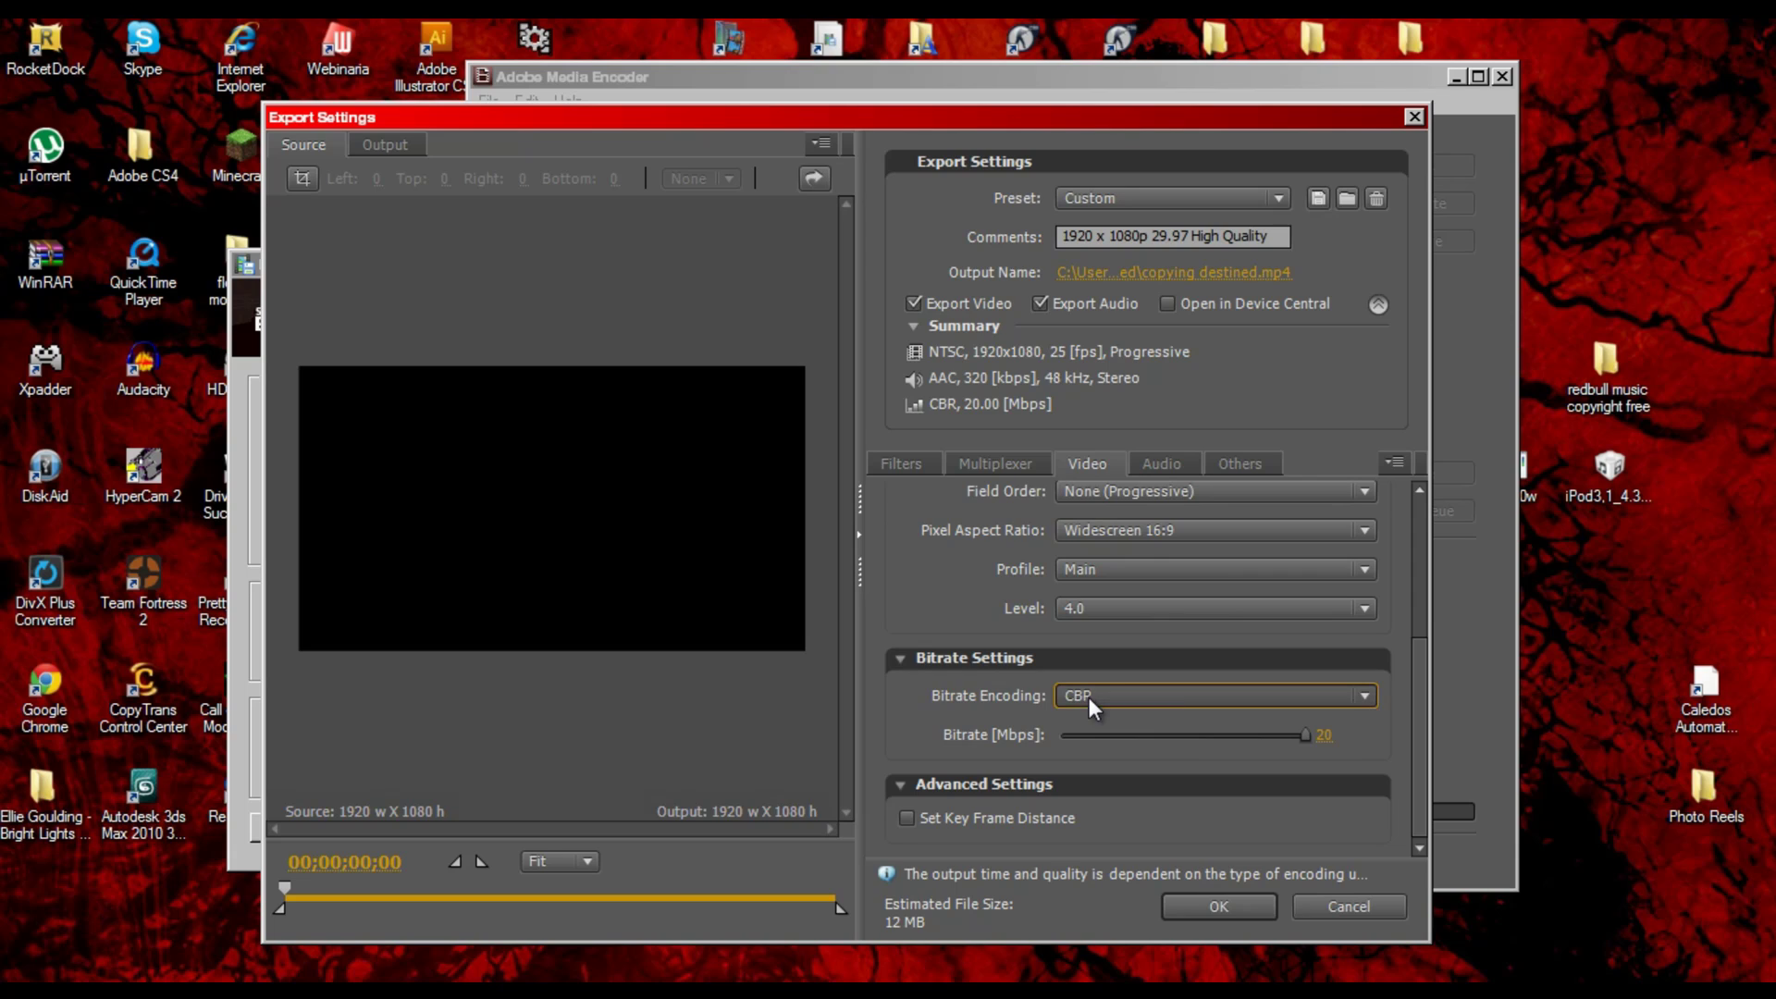
click(1141, 696)
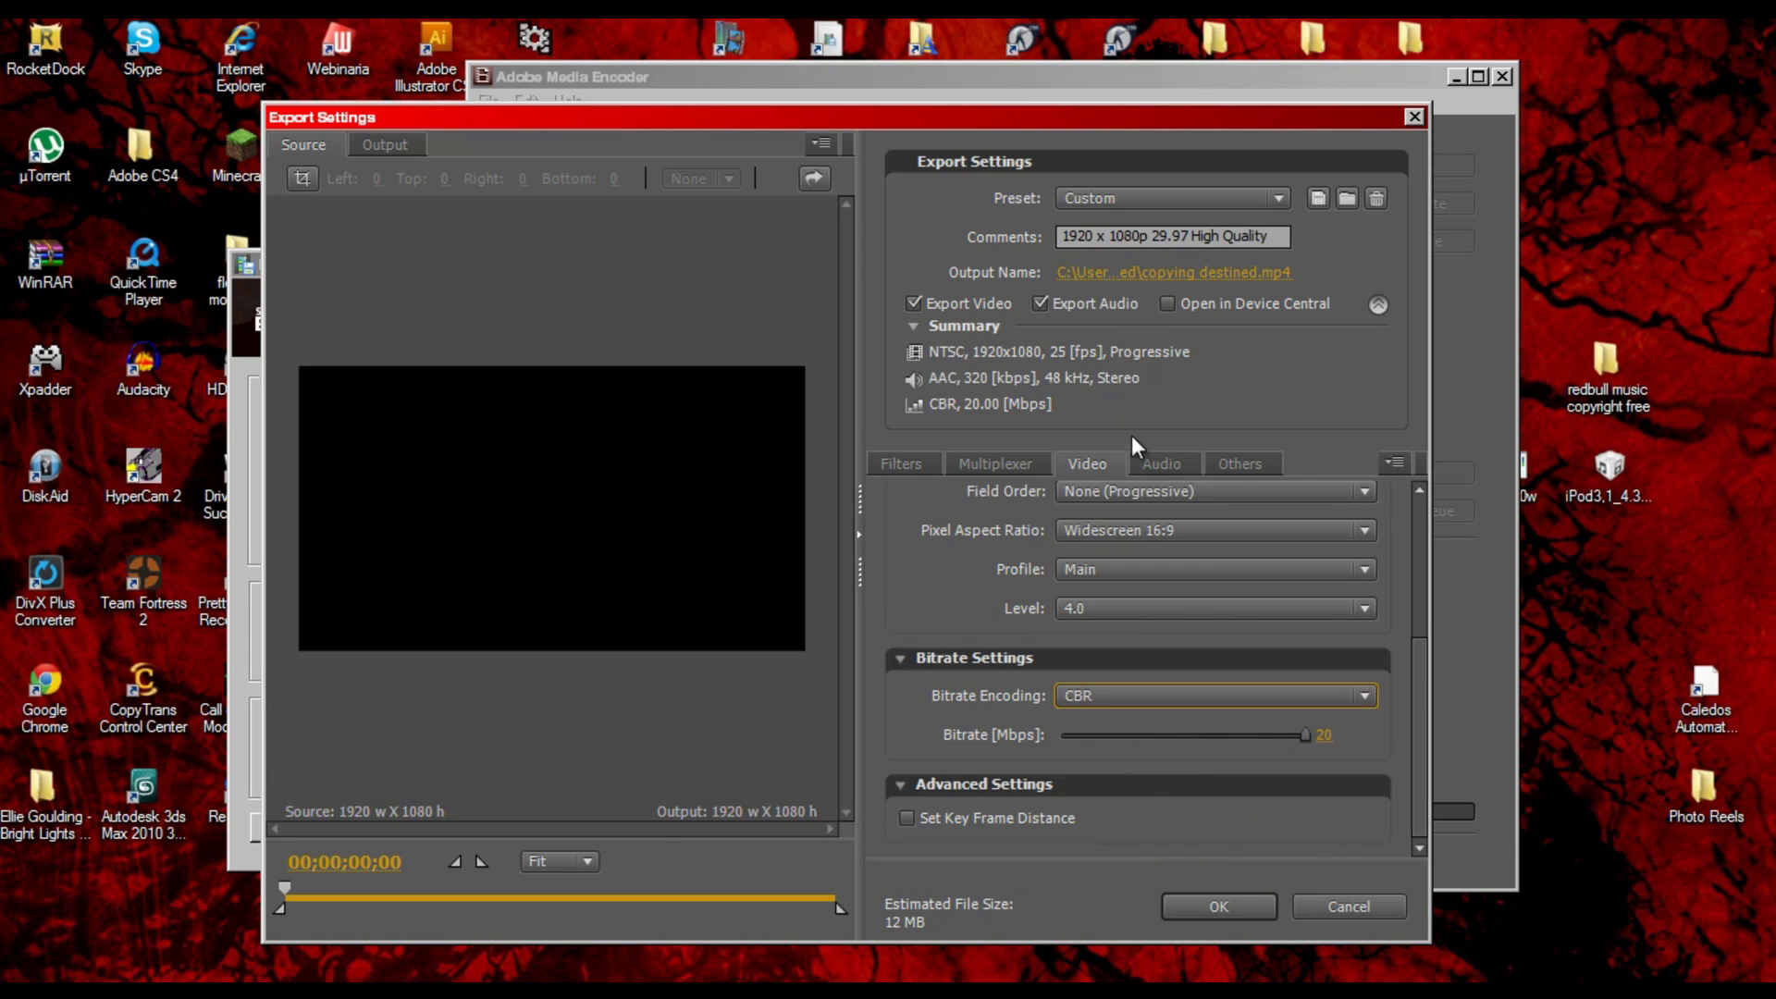
click(1156, 464)
click(1258, 472)
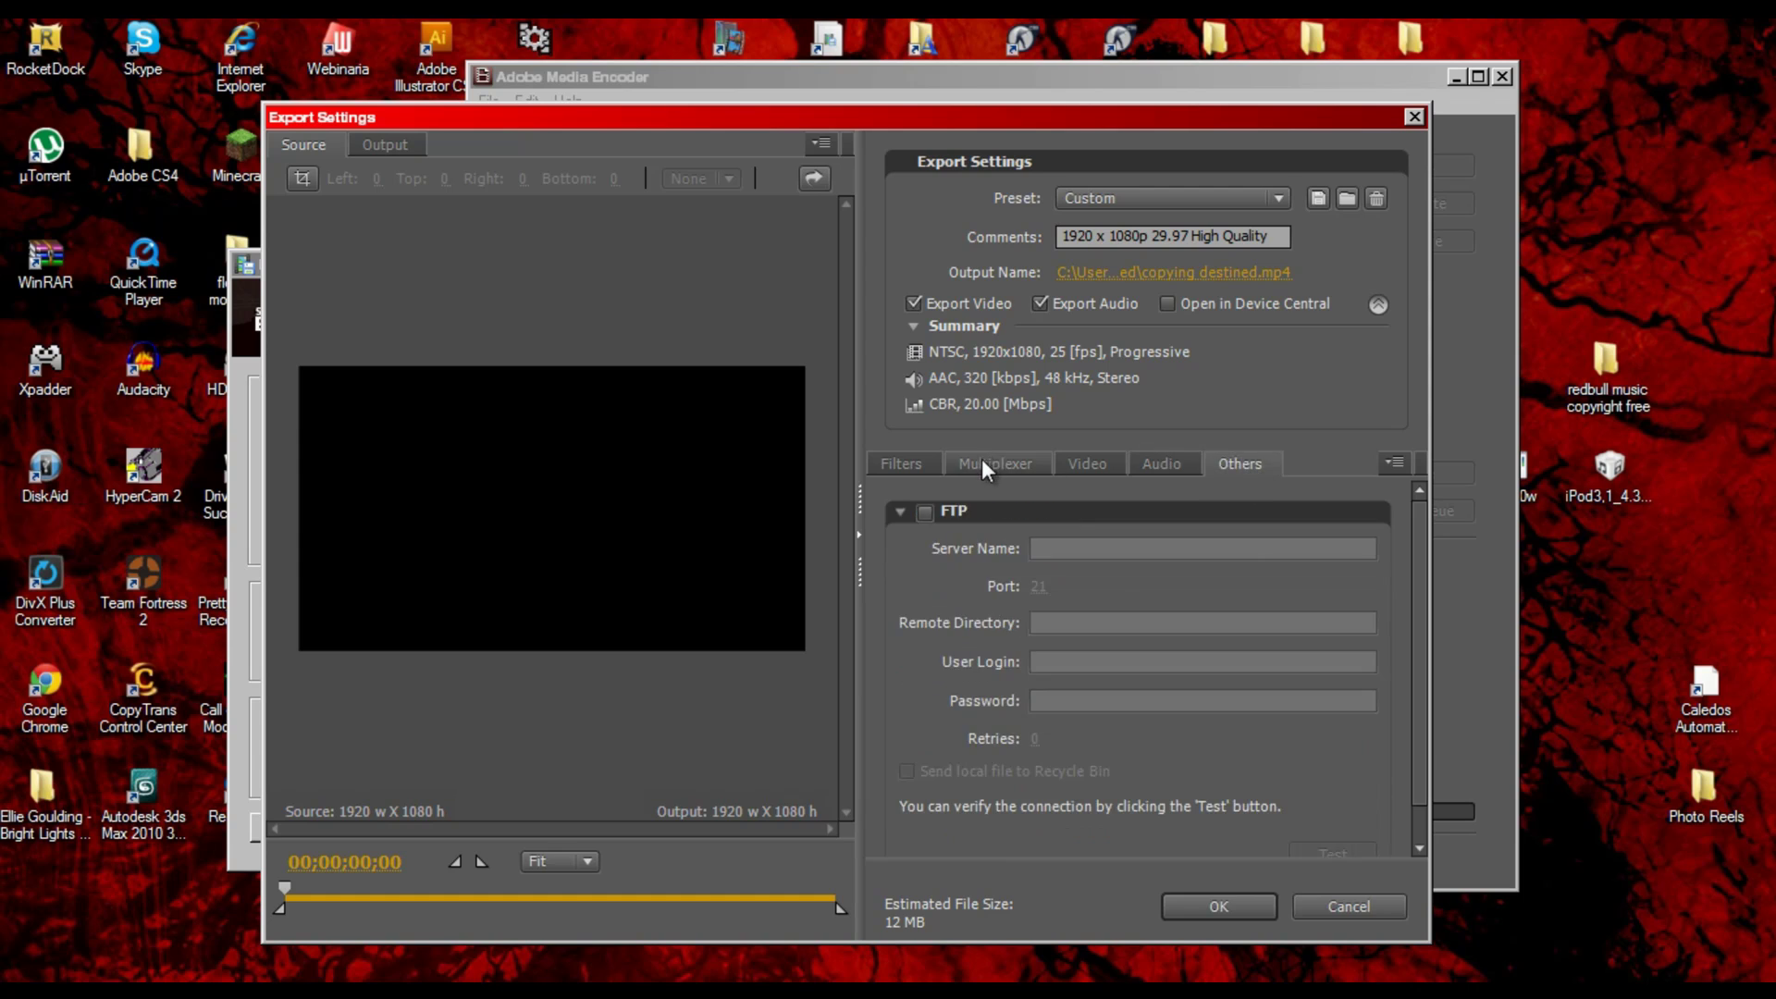
click(921, 464)
click(1341, 899)
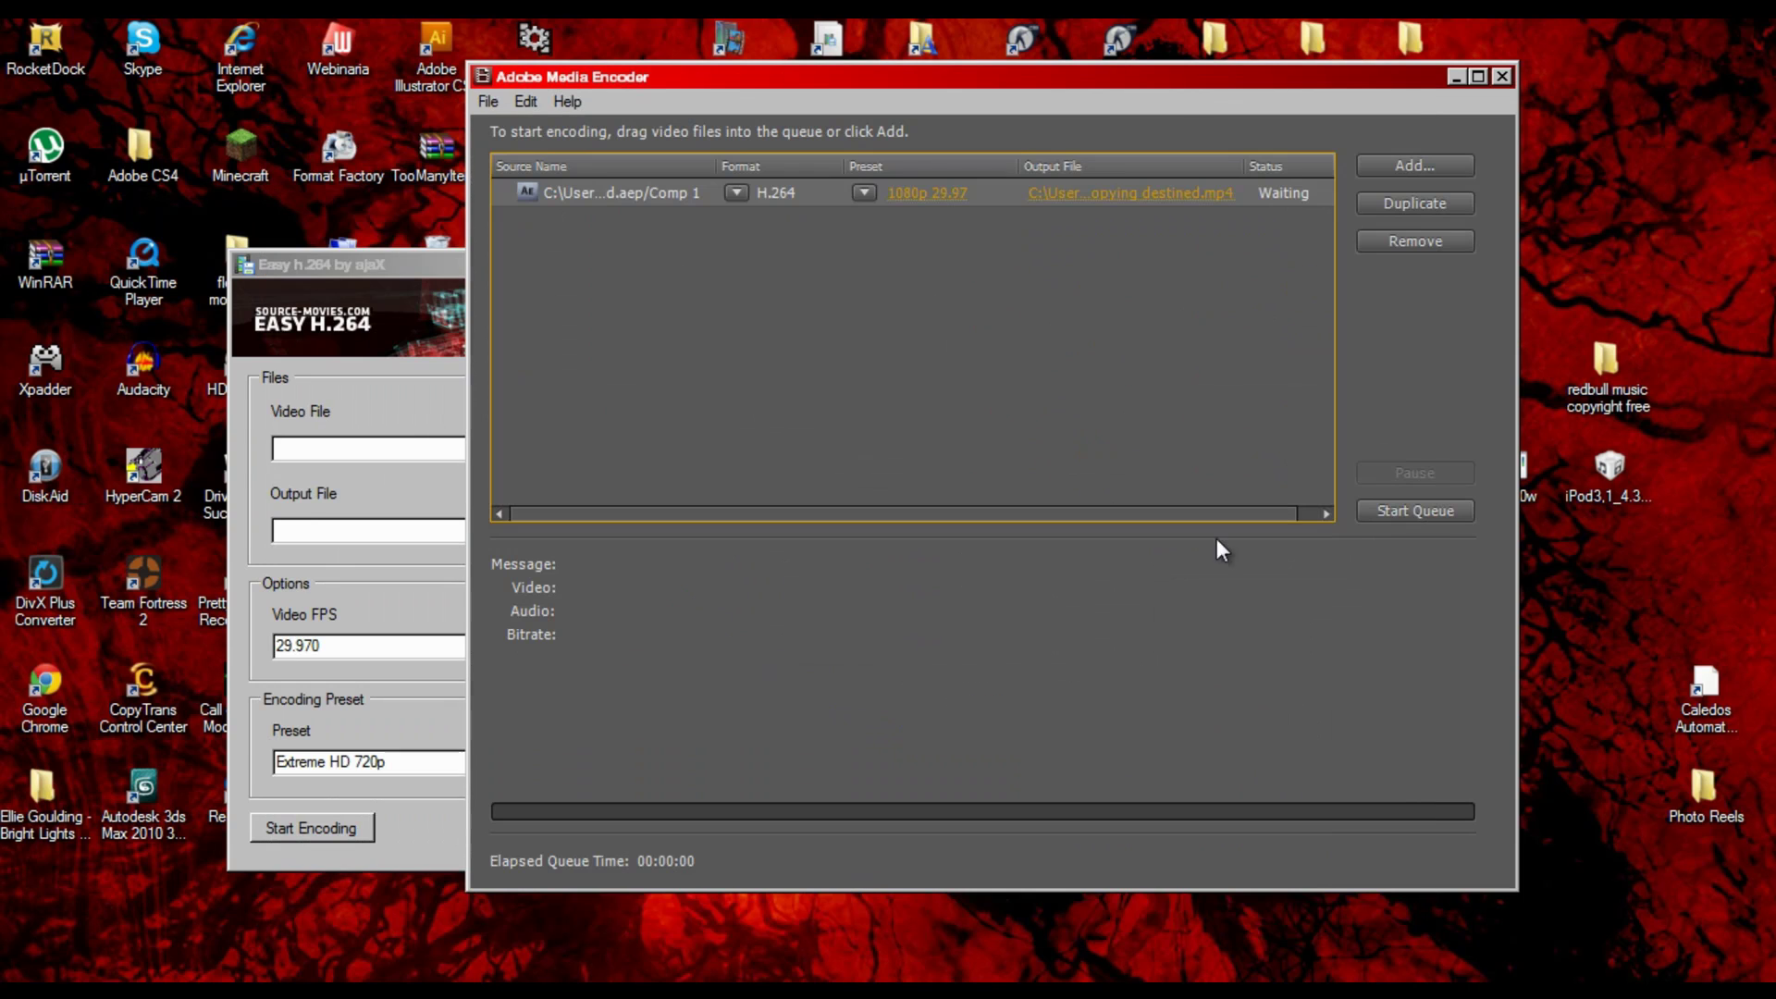
Keep 1080p 29.97 as the job's preset and deselect the job.
click(864, 193)
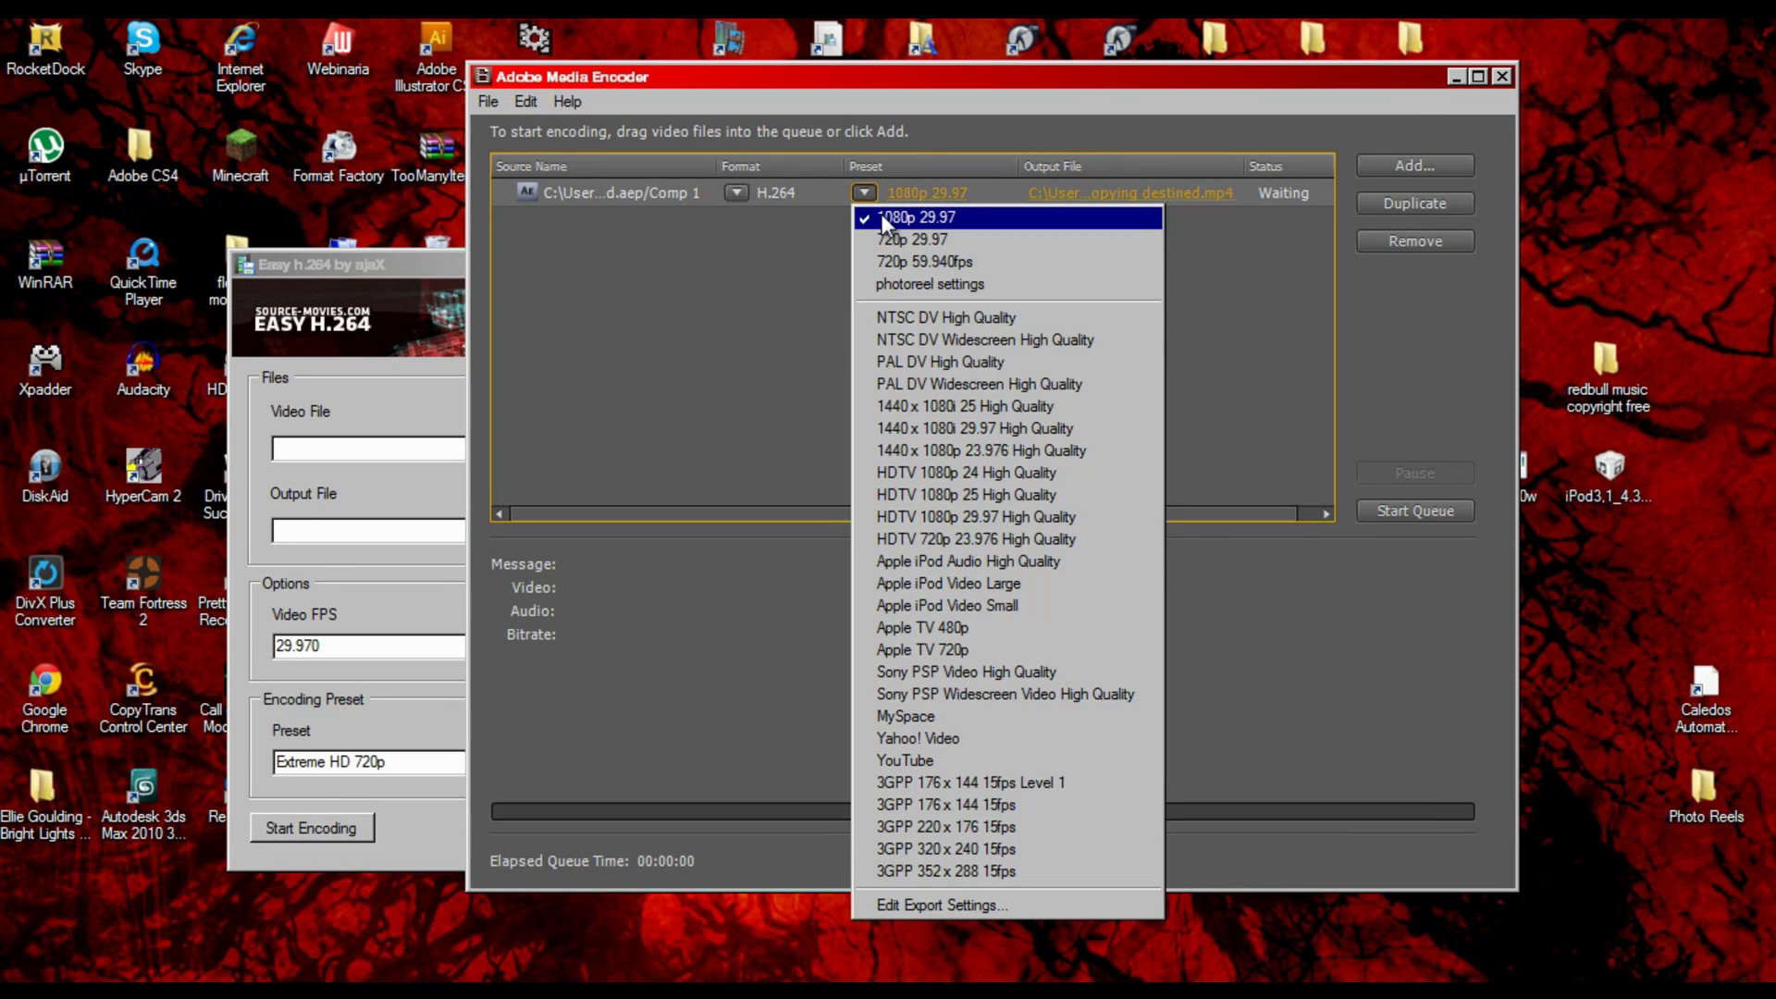
click(880, 213)
click(1014, 383)
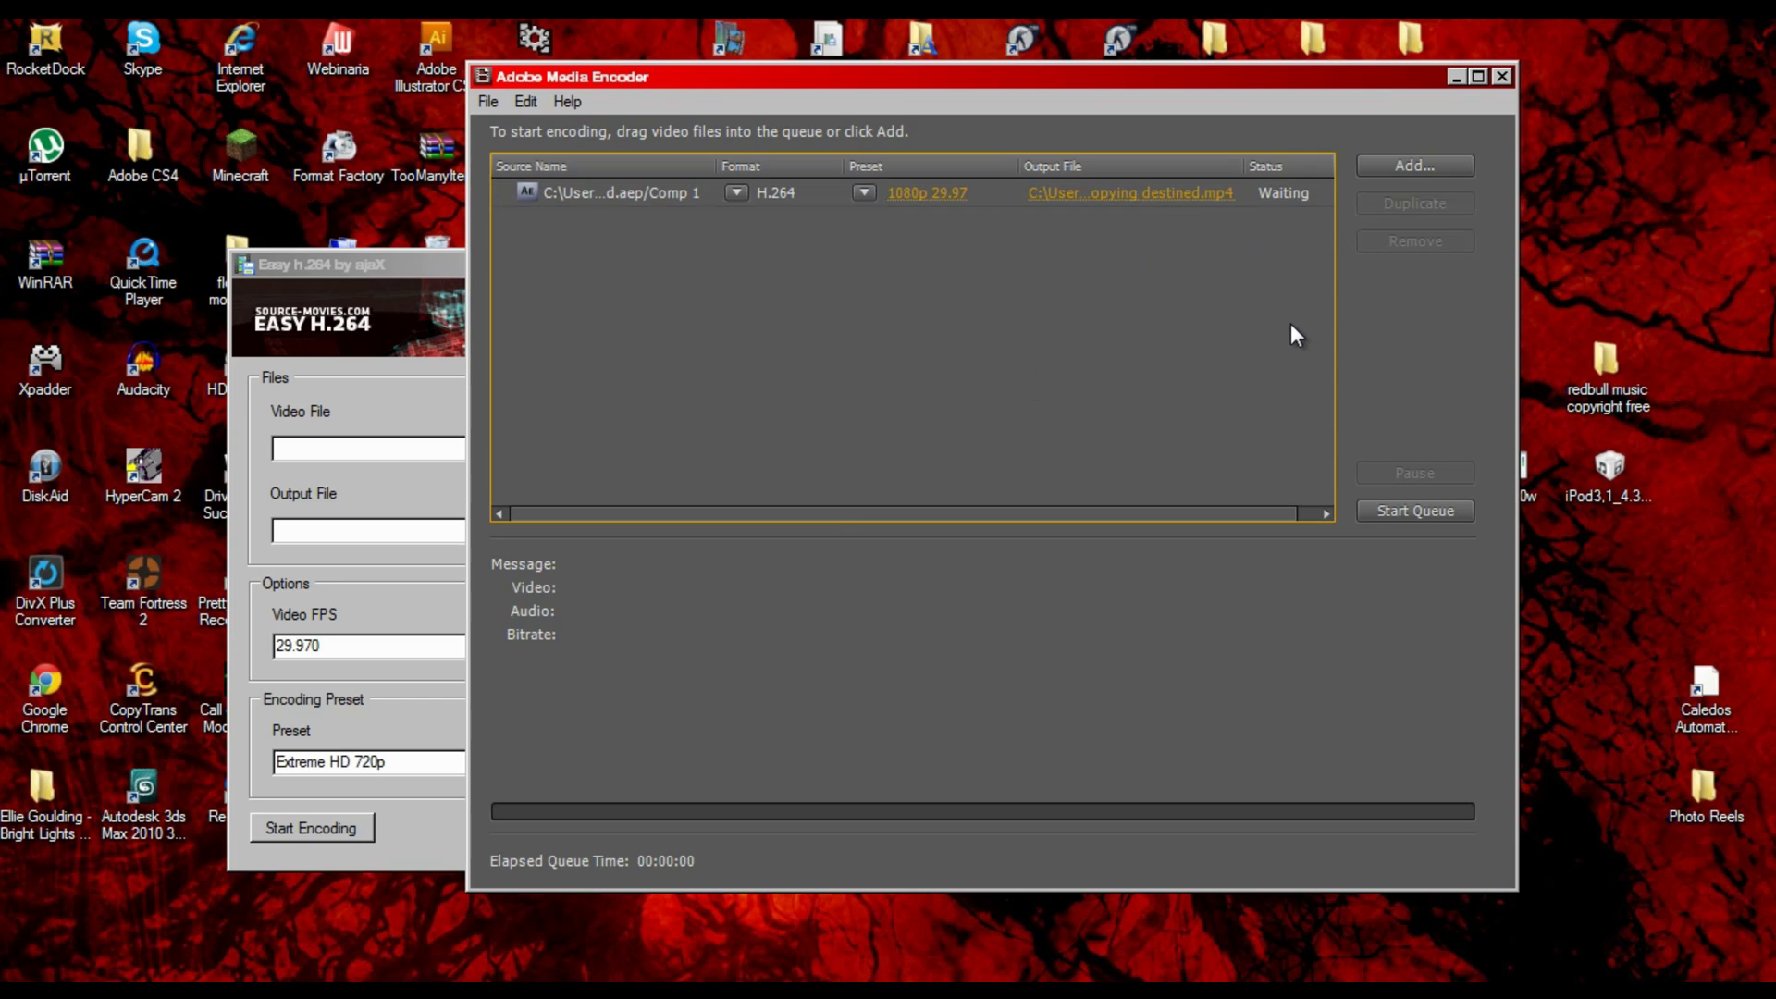
Save the output as tut.mp4 in Toshiba USB-HDD (G:) > video okwiBoyHD rendered.
click(1093, 194)
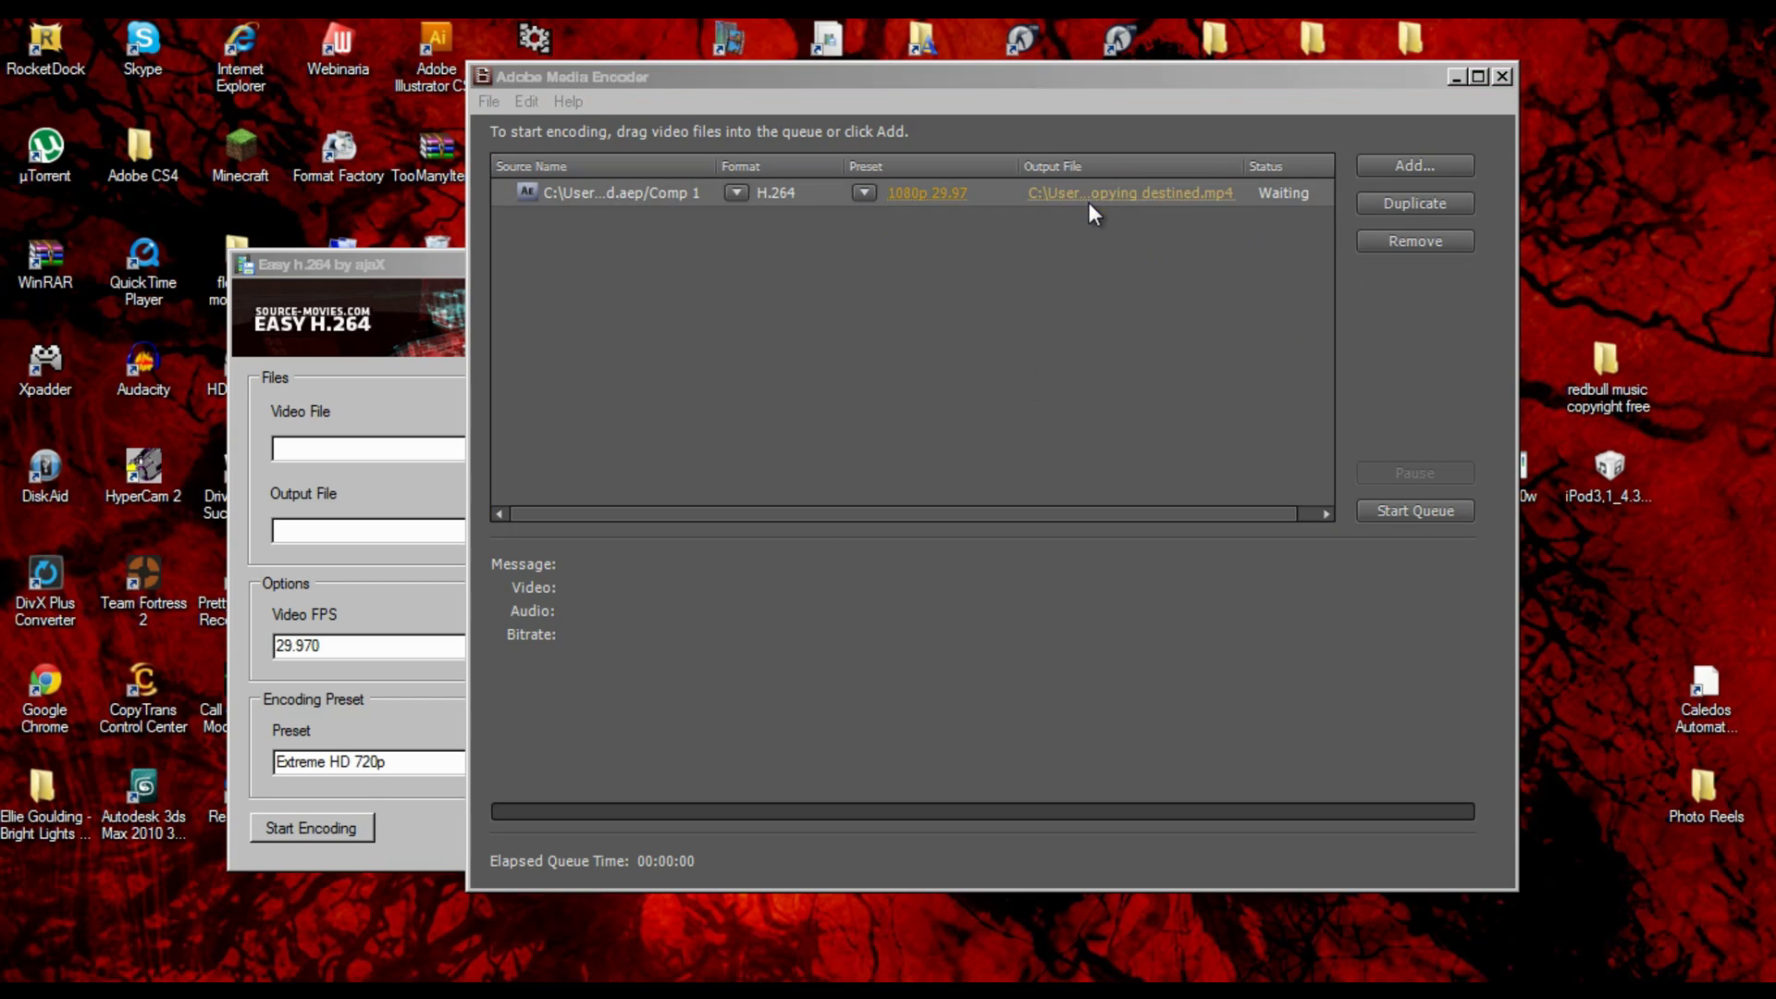
click(695, 519)
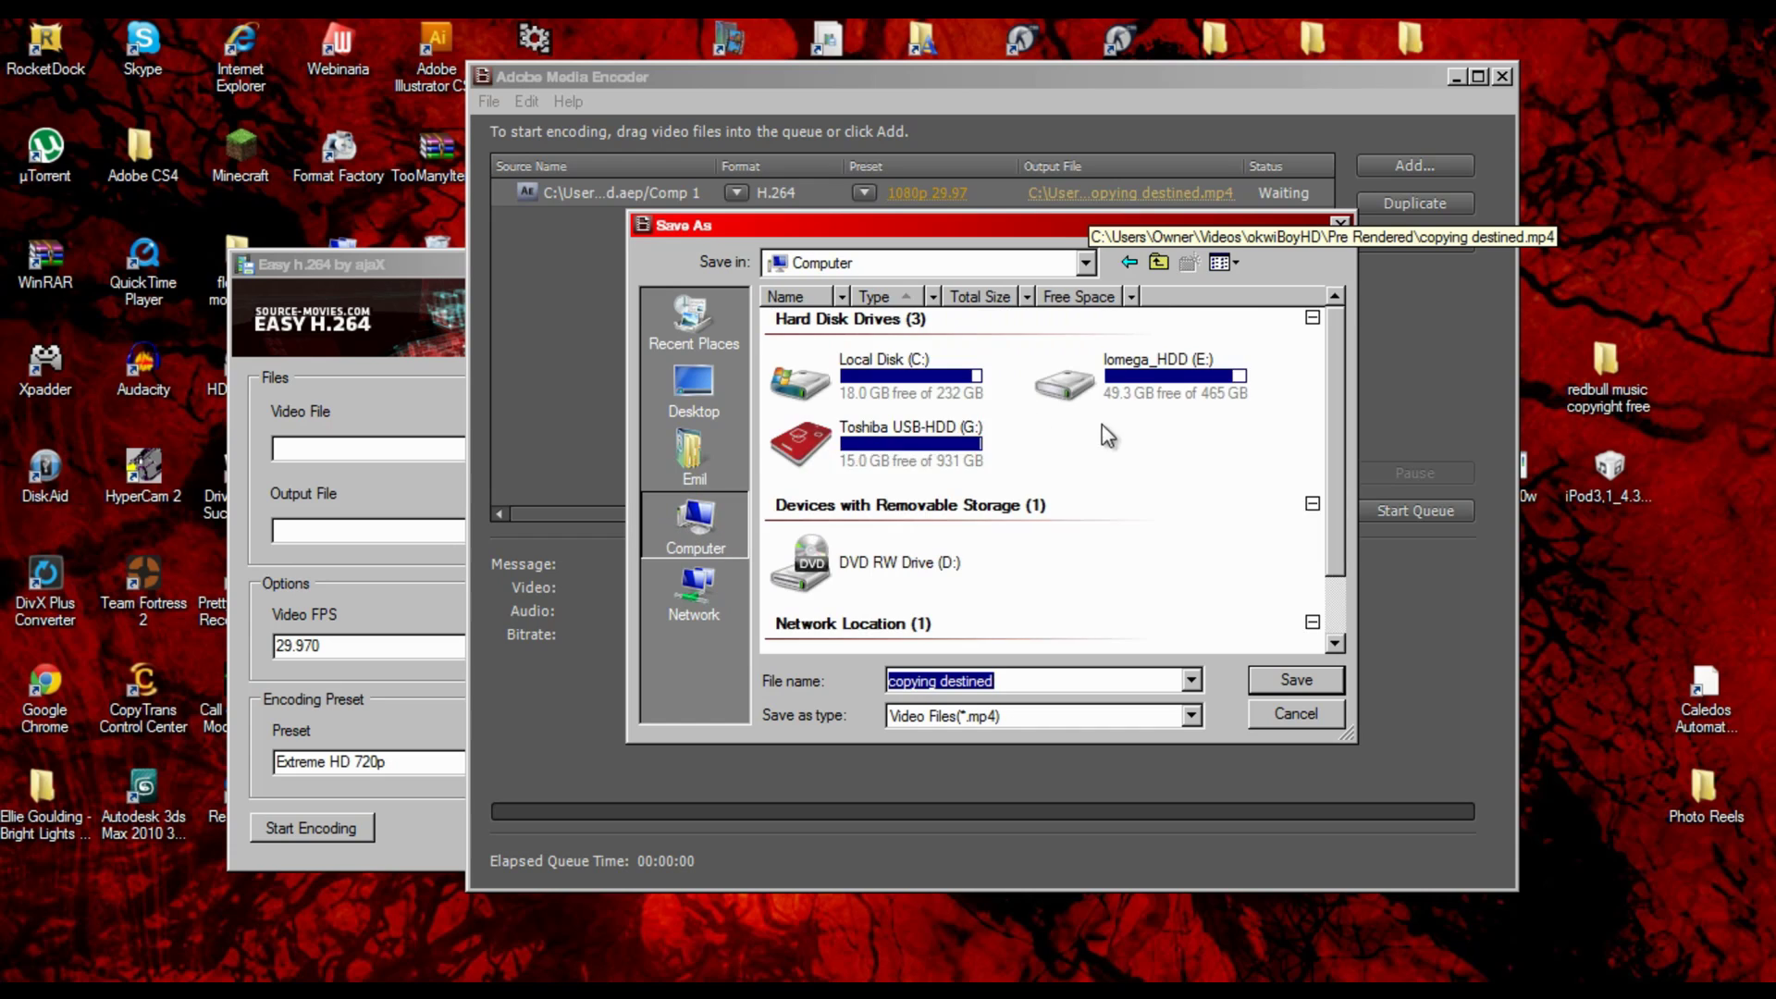
double_click(826, 461)
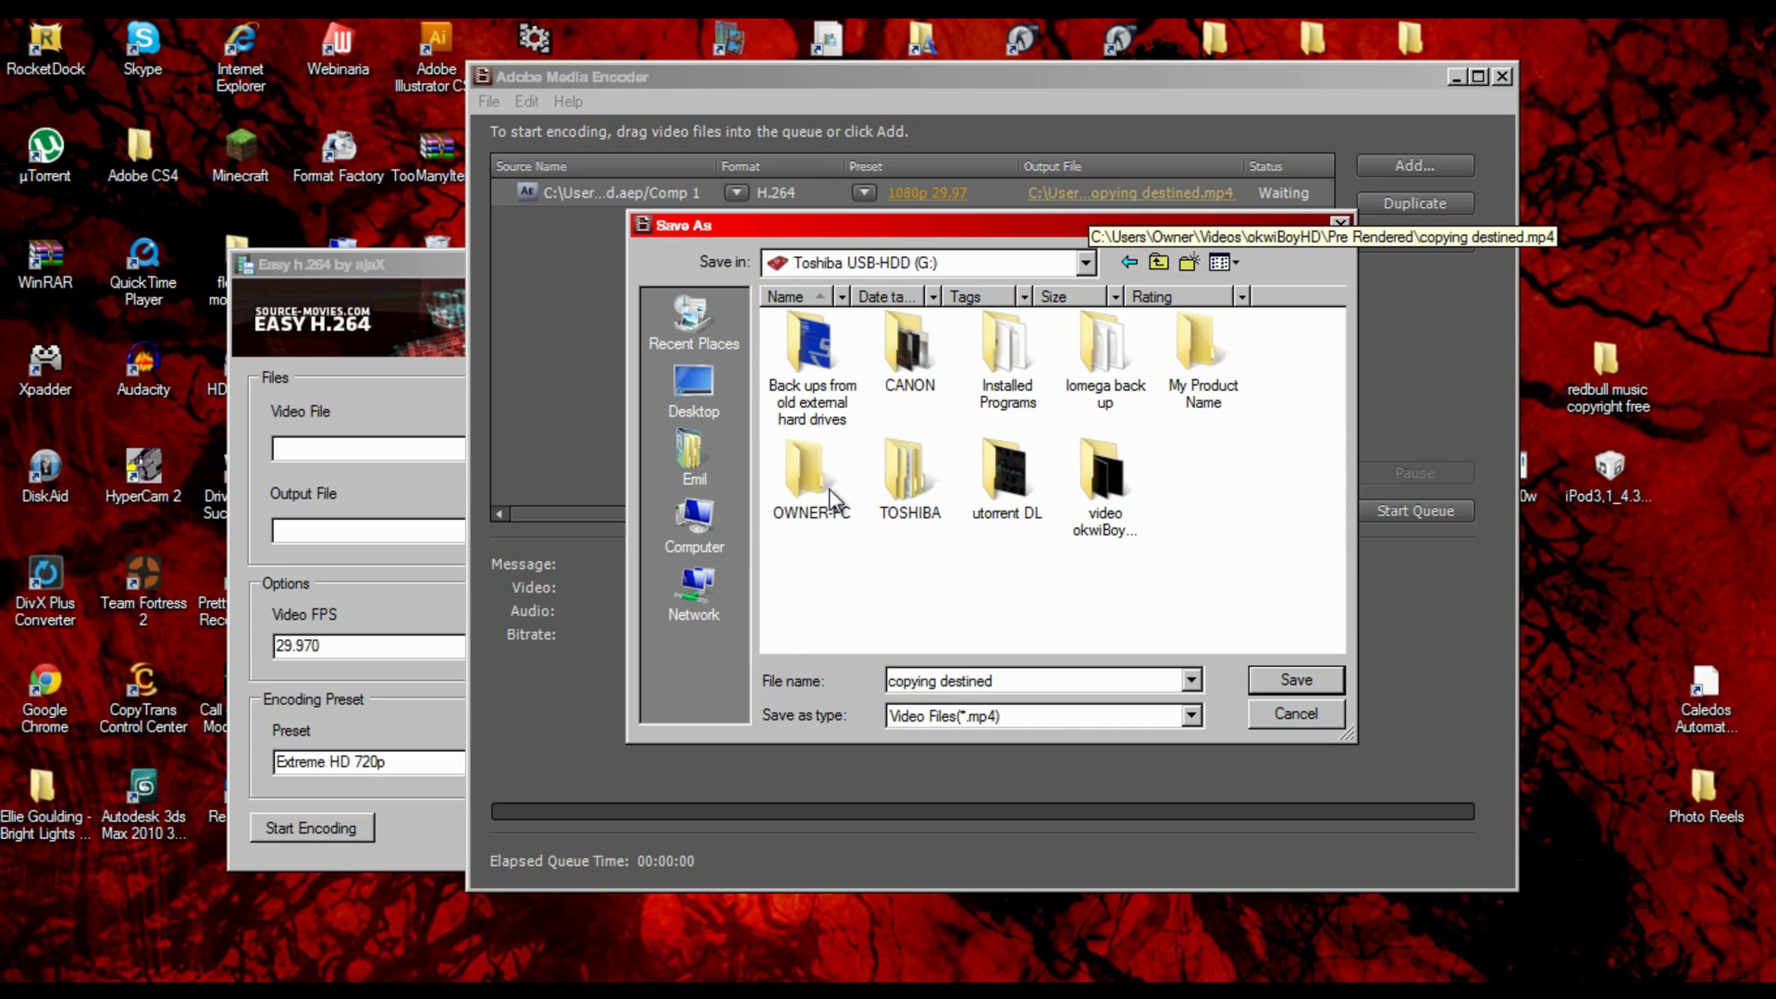
double_click(1108, 481)
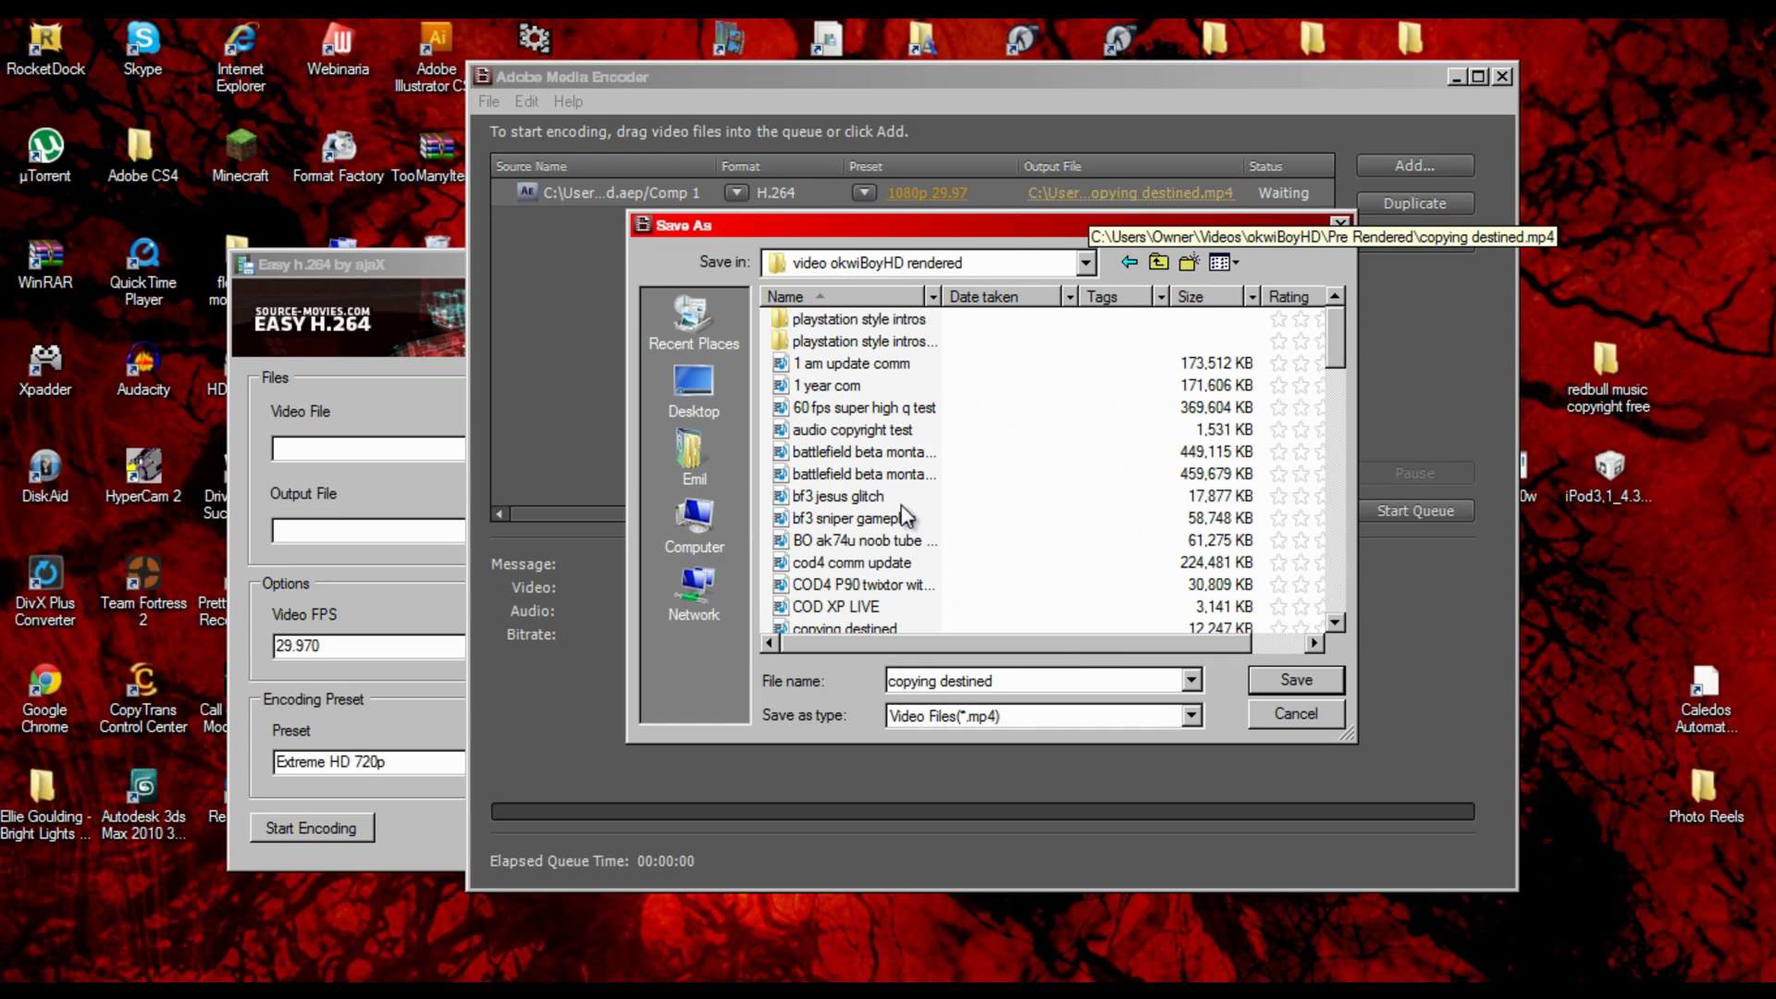
double_click(1007, 680)
drag(1007, 681, 981, 681)
key(ctrl+a)
text(tut)
click(1293, 681)
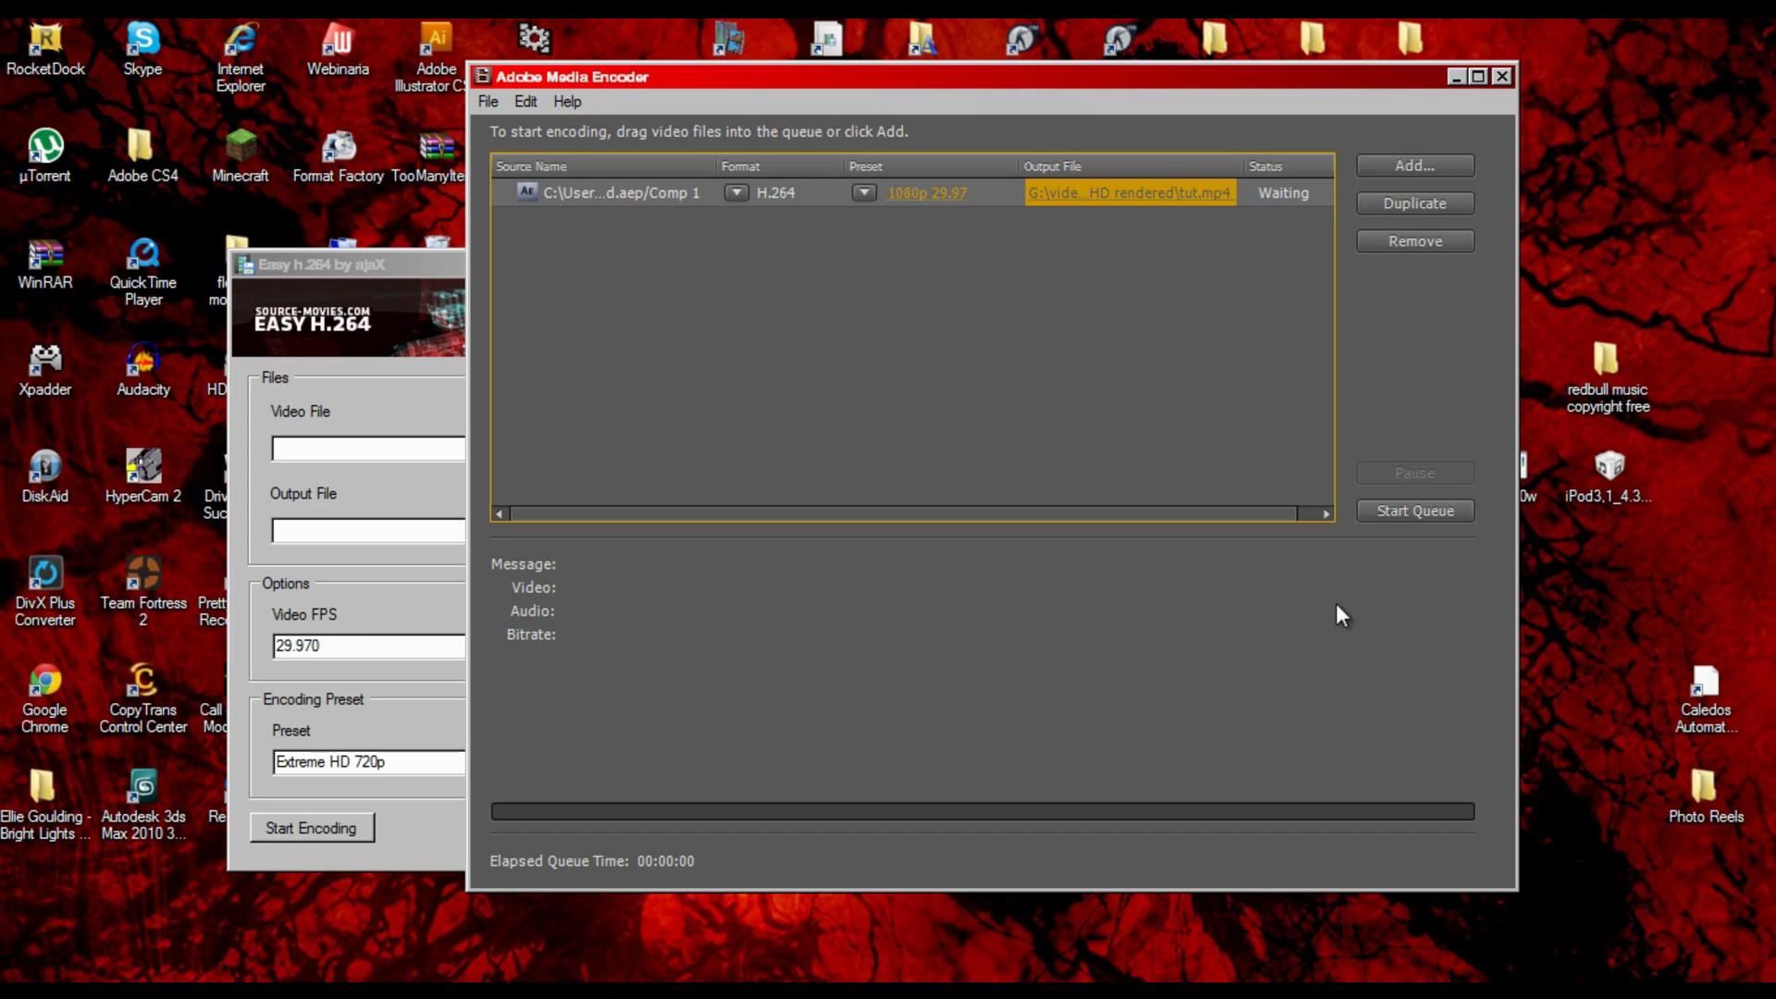
Start the queue to encode Comp 1 to tut.mp4.
click(488, 102)
click(1019, 401)
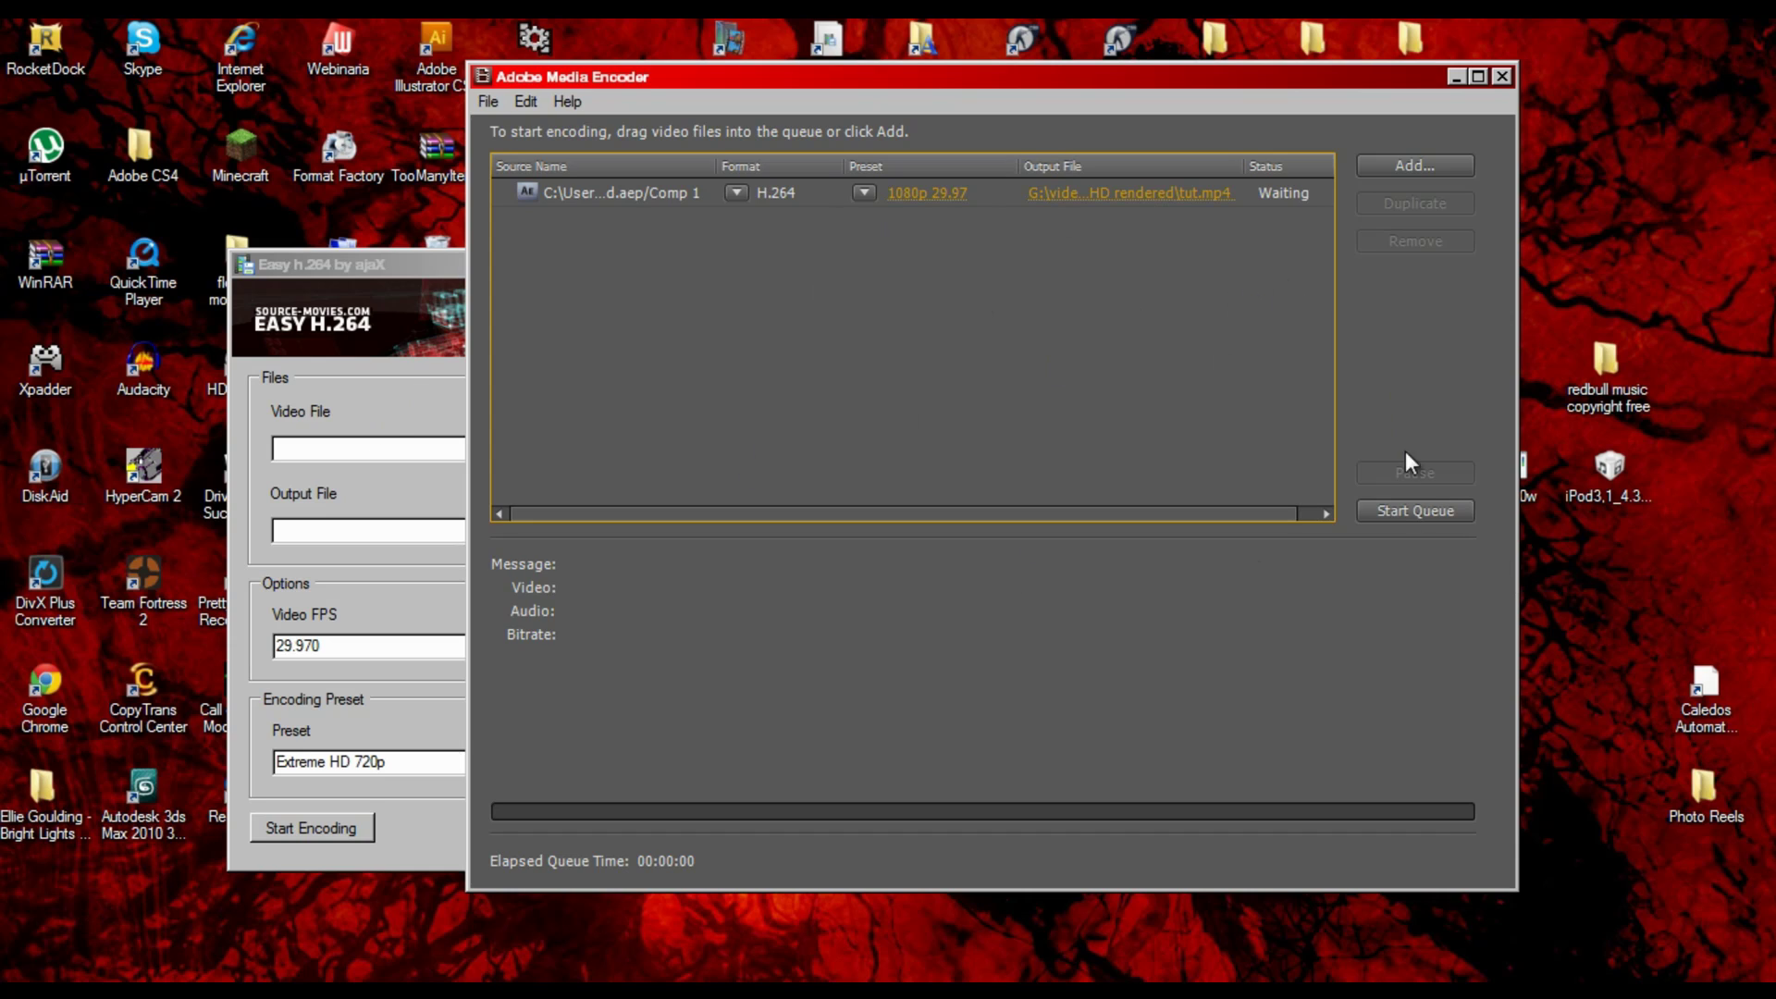
click(1417, 509)
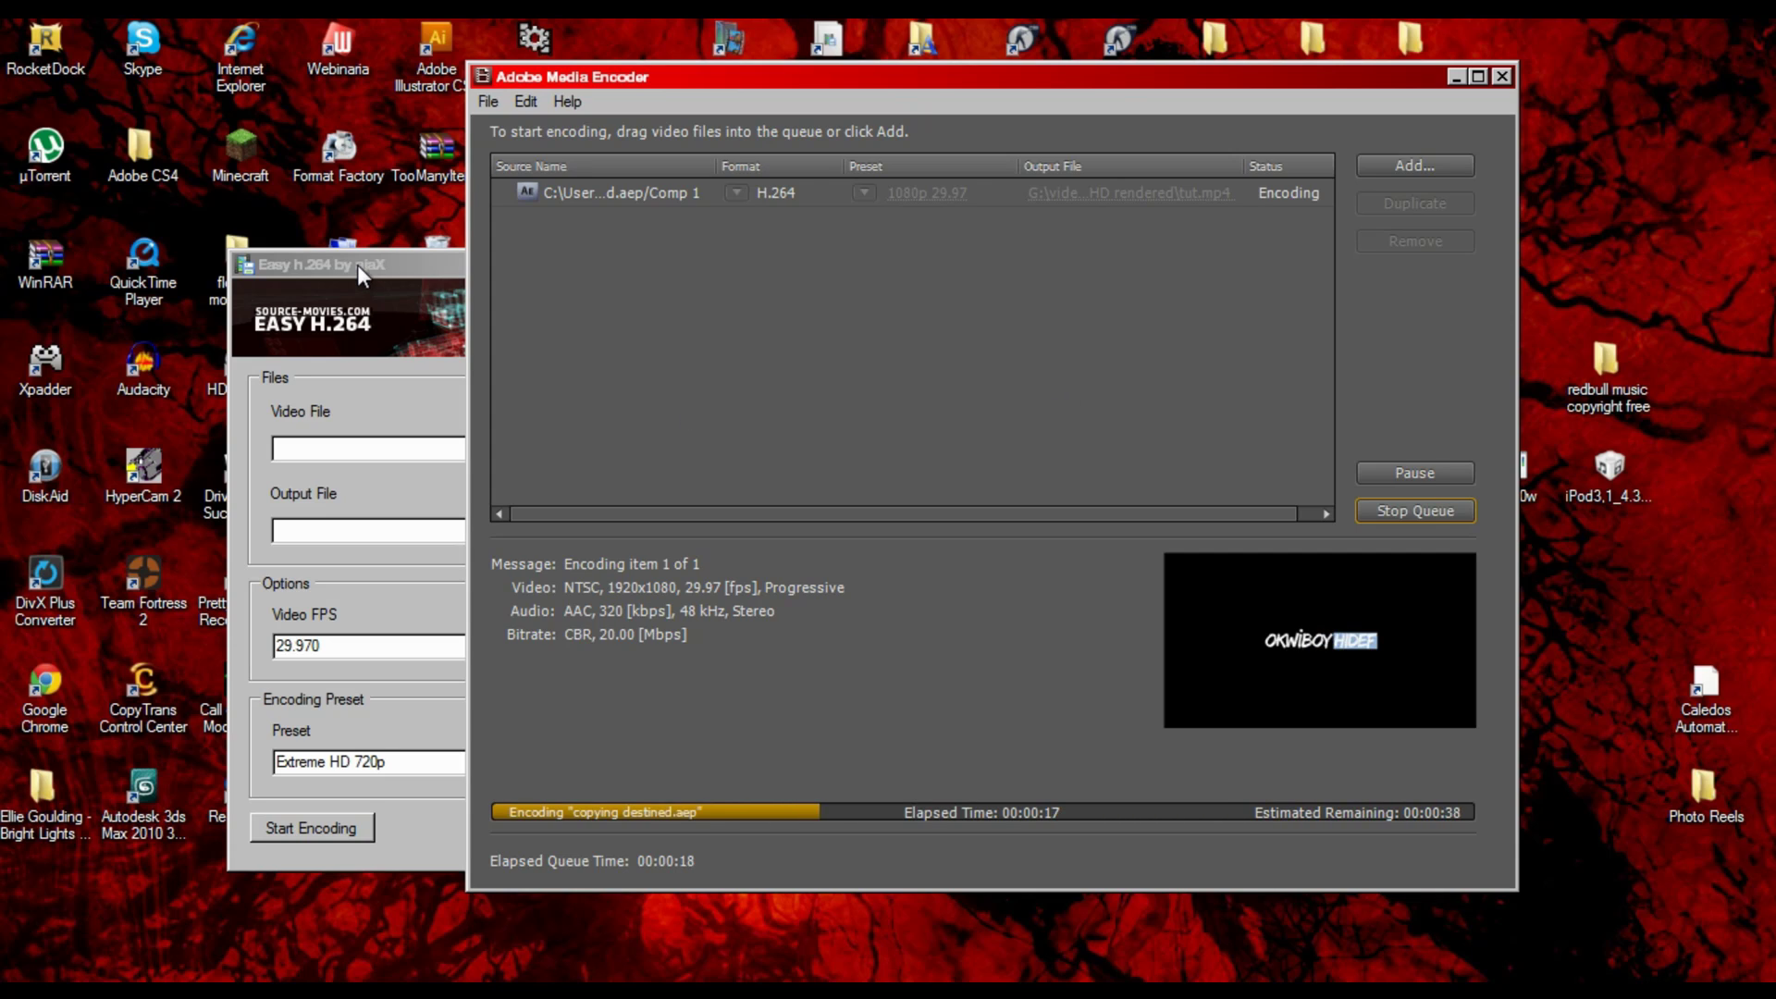
Drag the Easy H.264 window to the upper left of the screen.
click(430, 260)
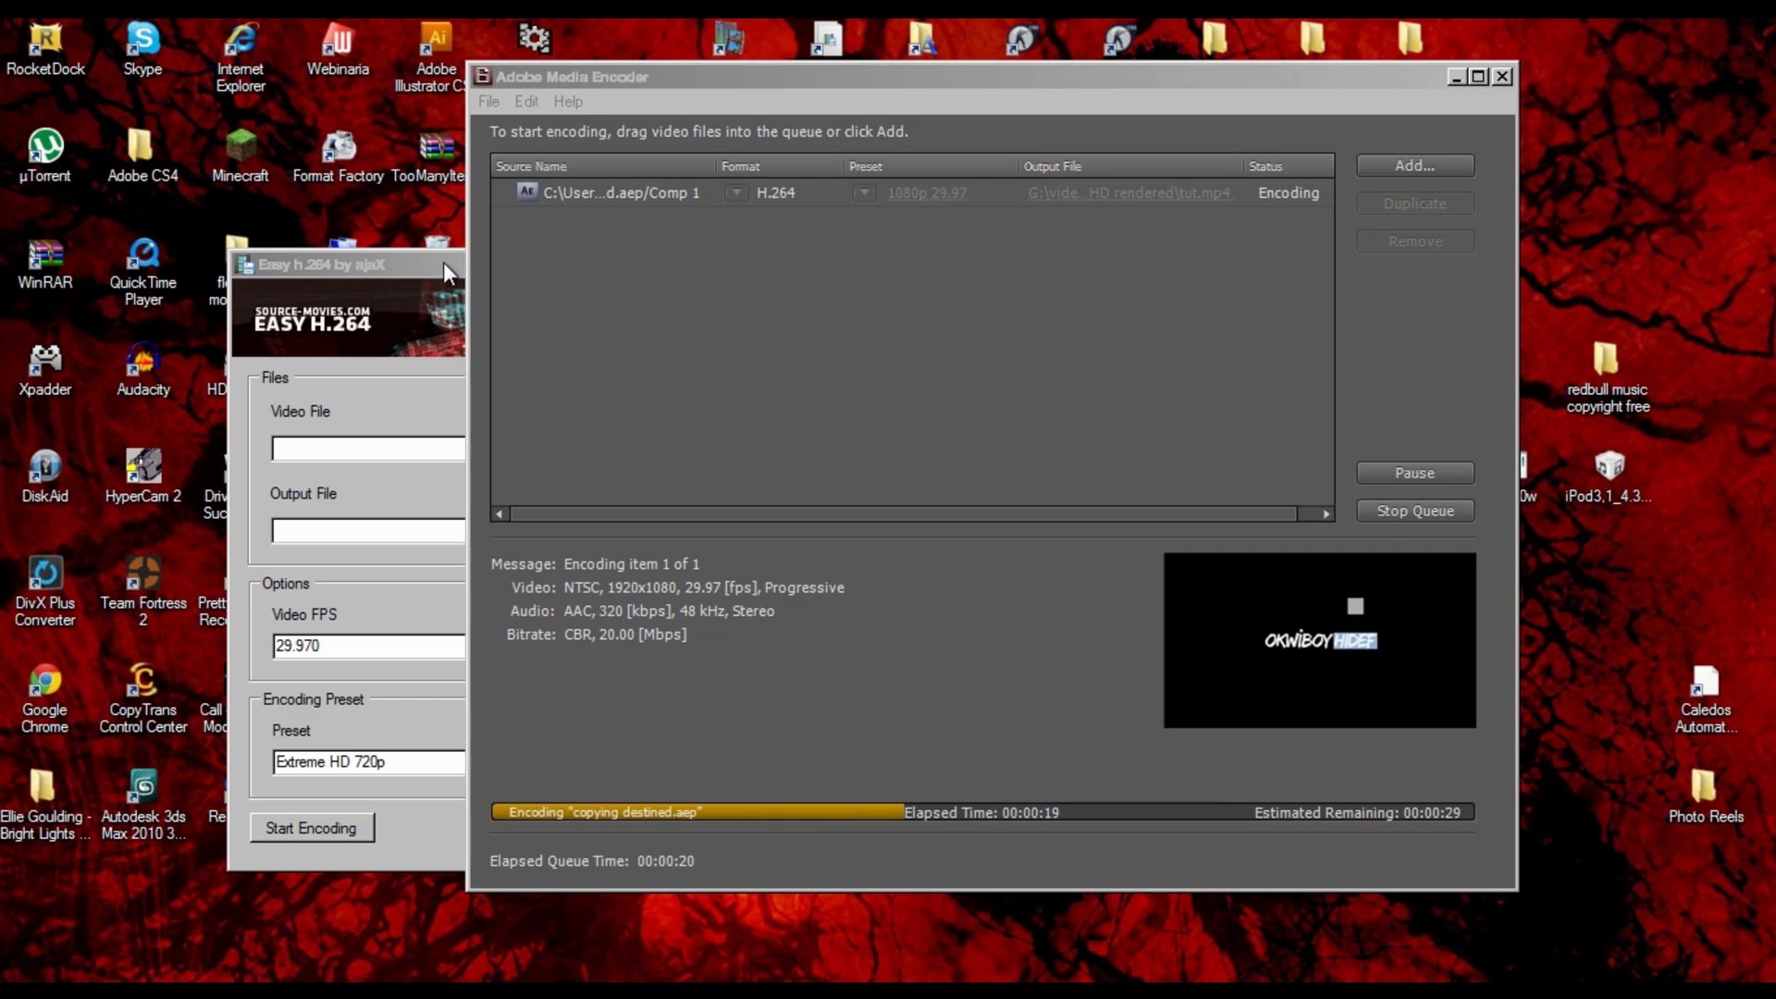
drag(450, 262, 298, 215)
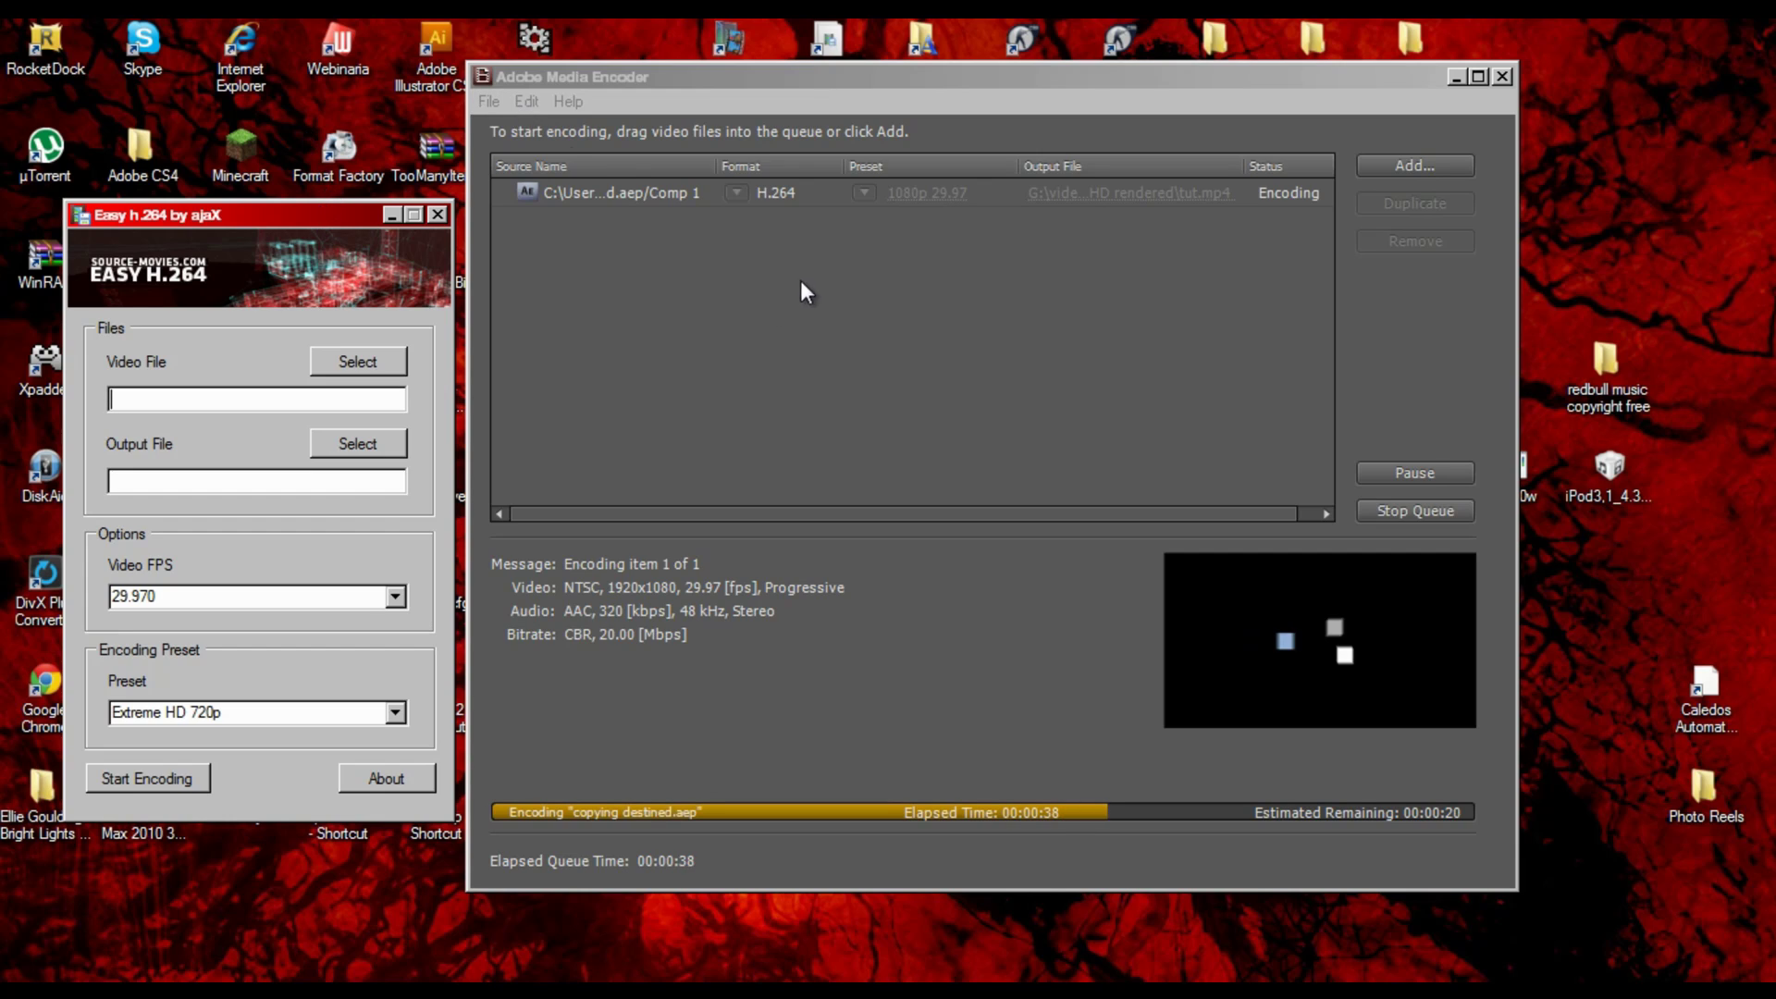
drag(325, 214, 327, 190)
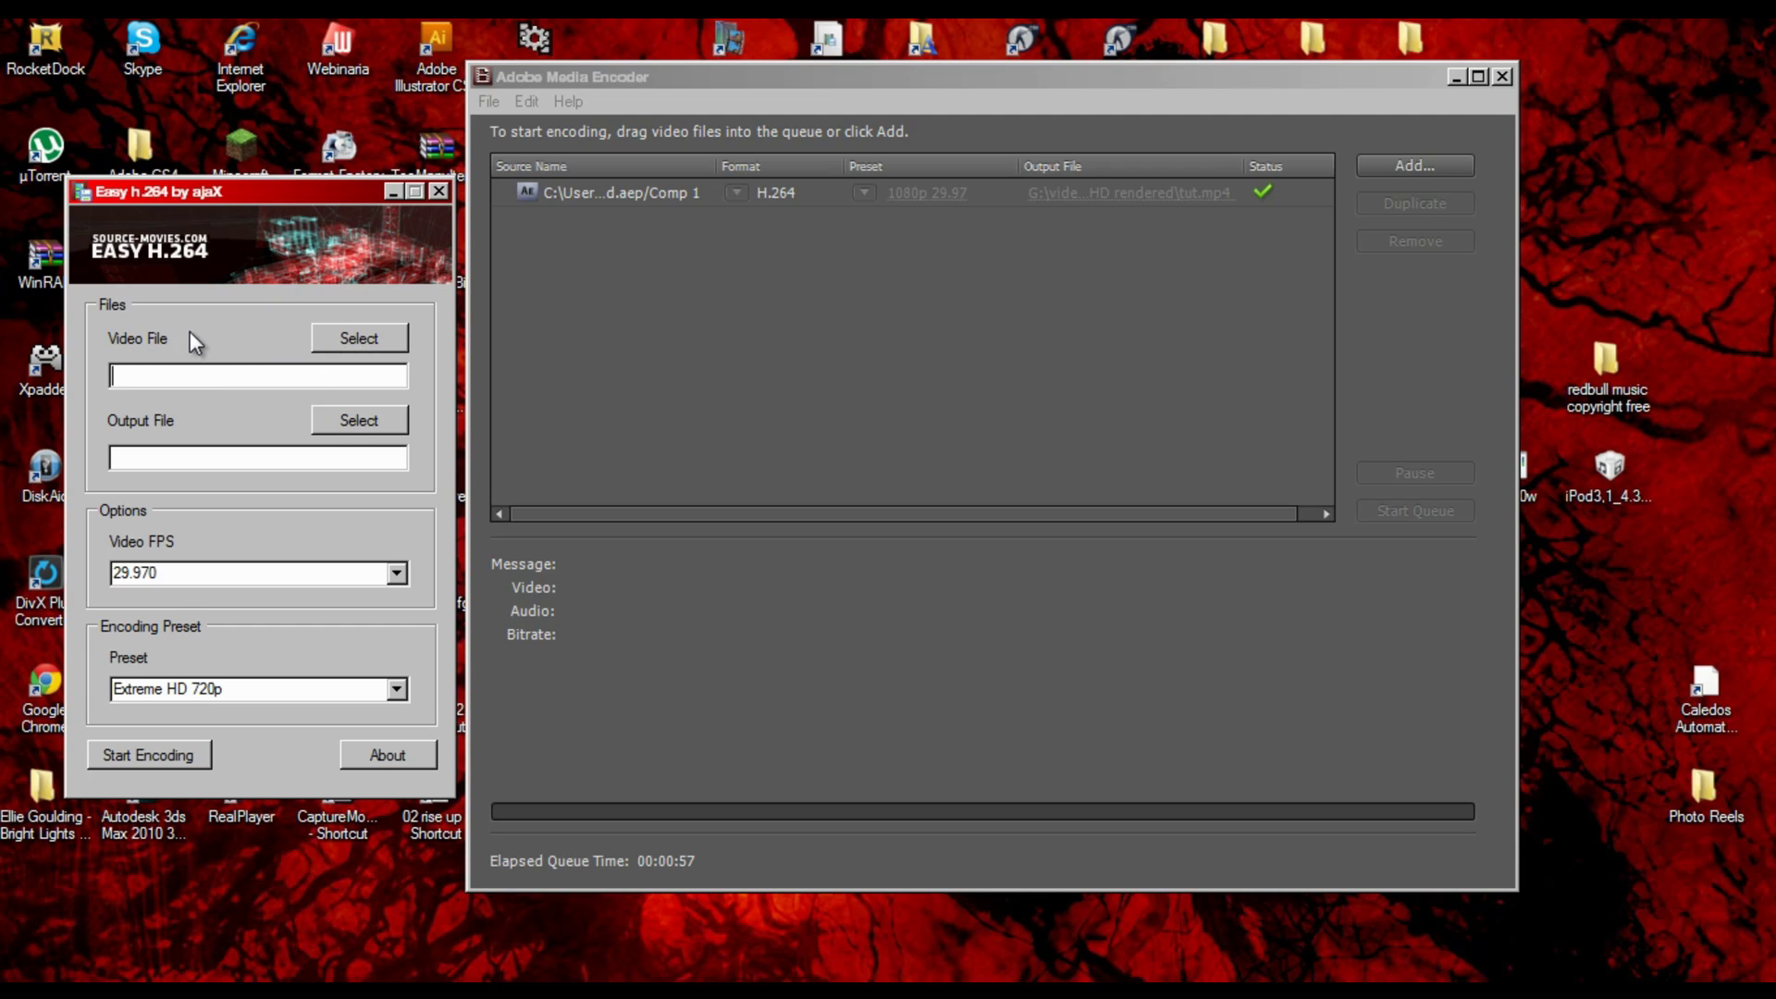
Load tut.mp4 from G: > video okwiBoyHD rendered as the source, filtering to MP4 Video.
click(344, 344)
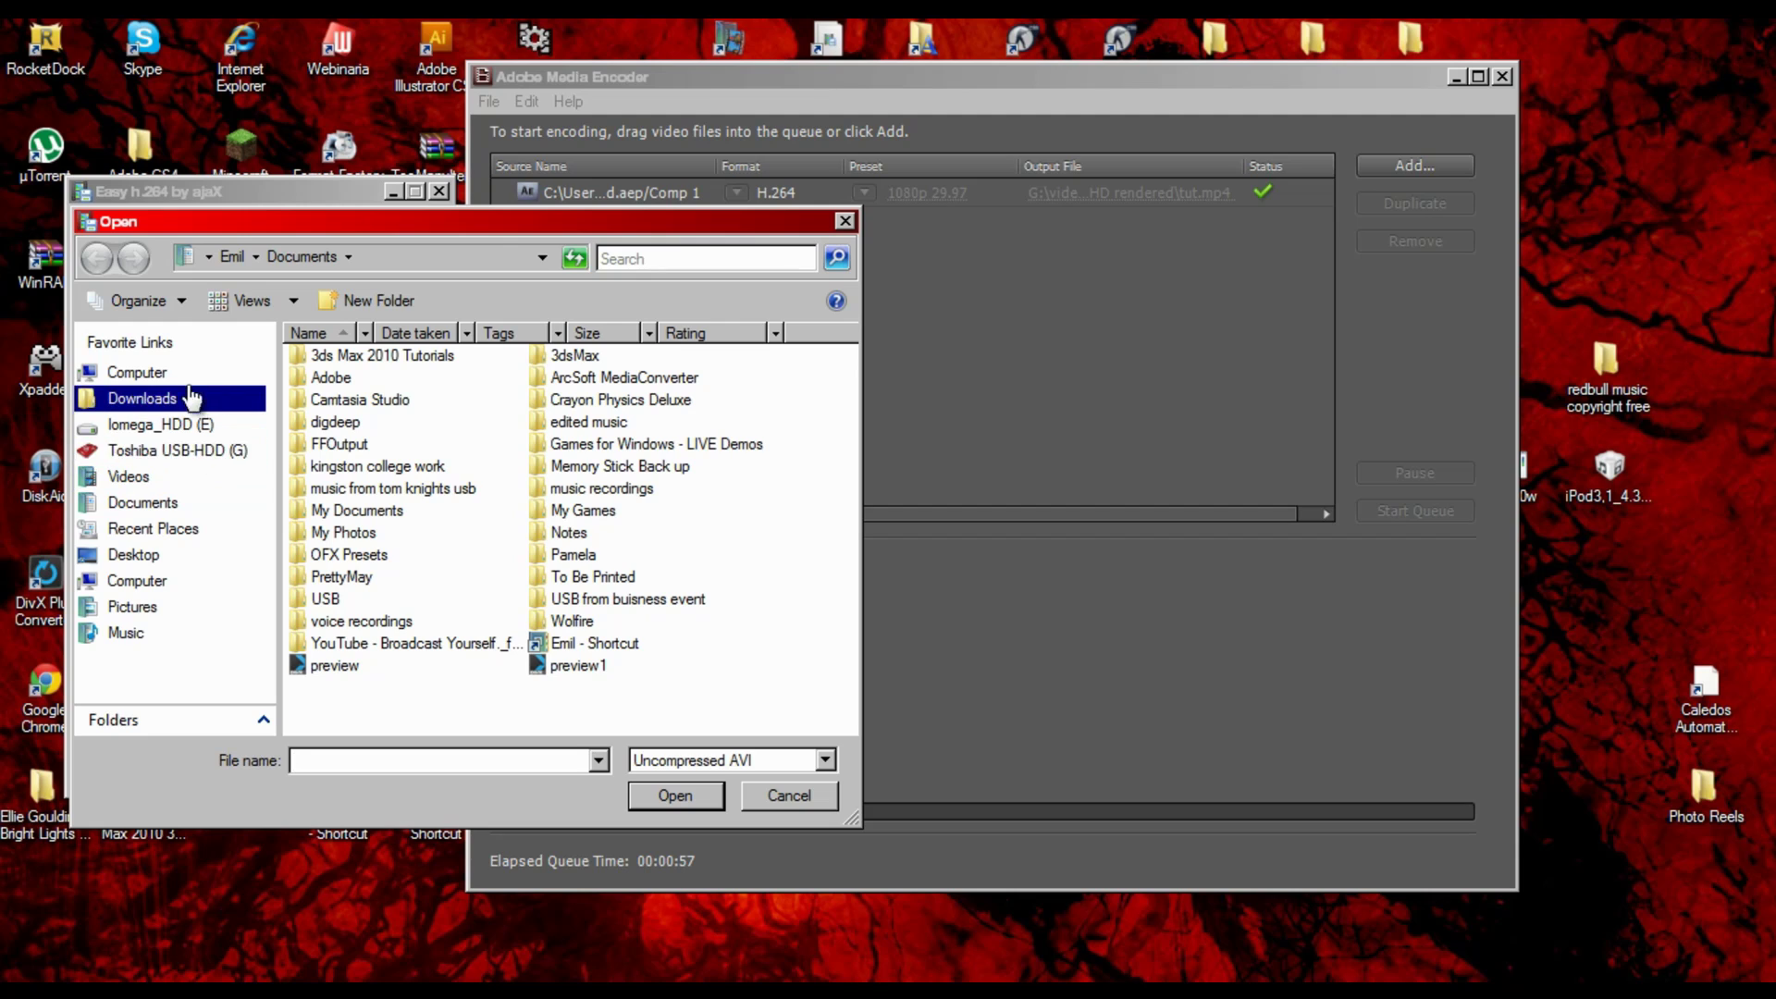
click(189, 380)
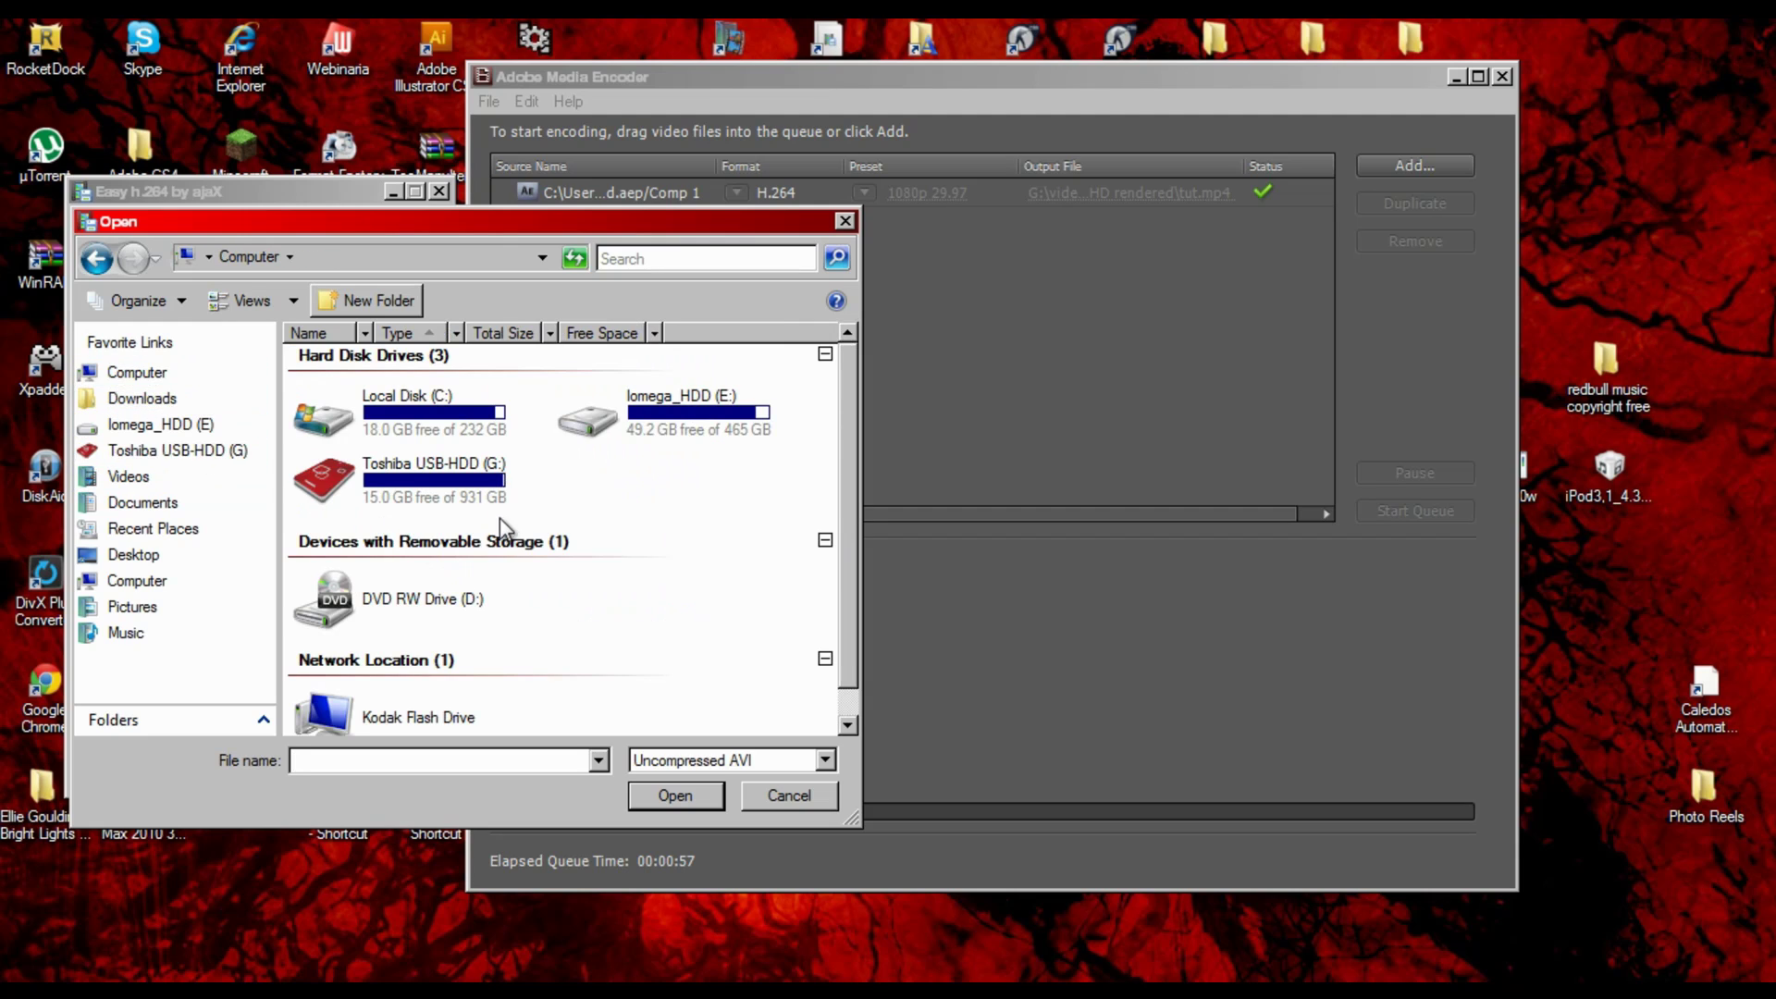
double_click(470, 495)
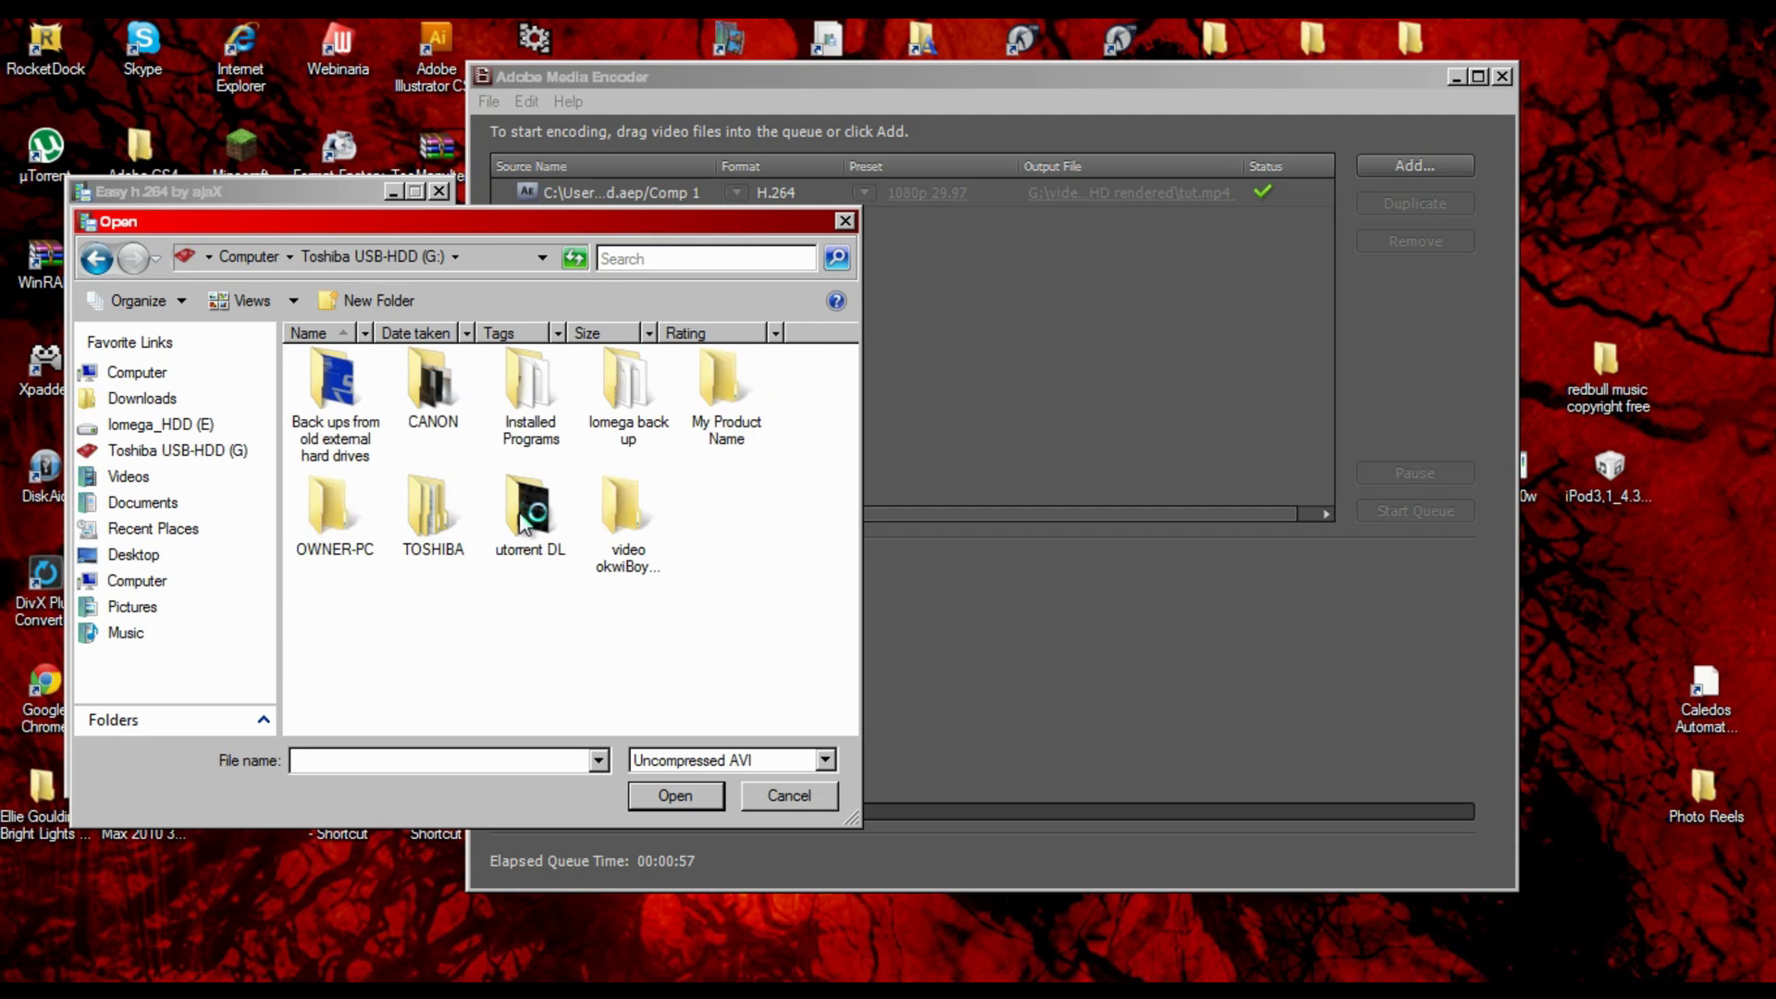
double_click(622, 523)
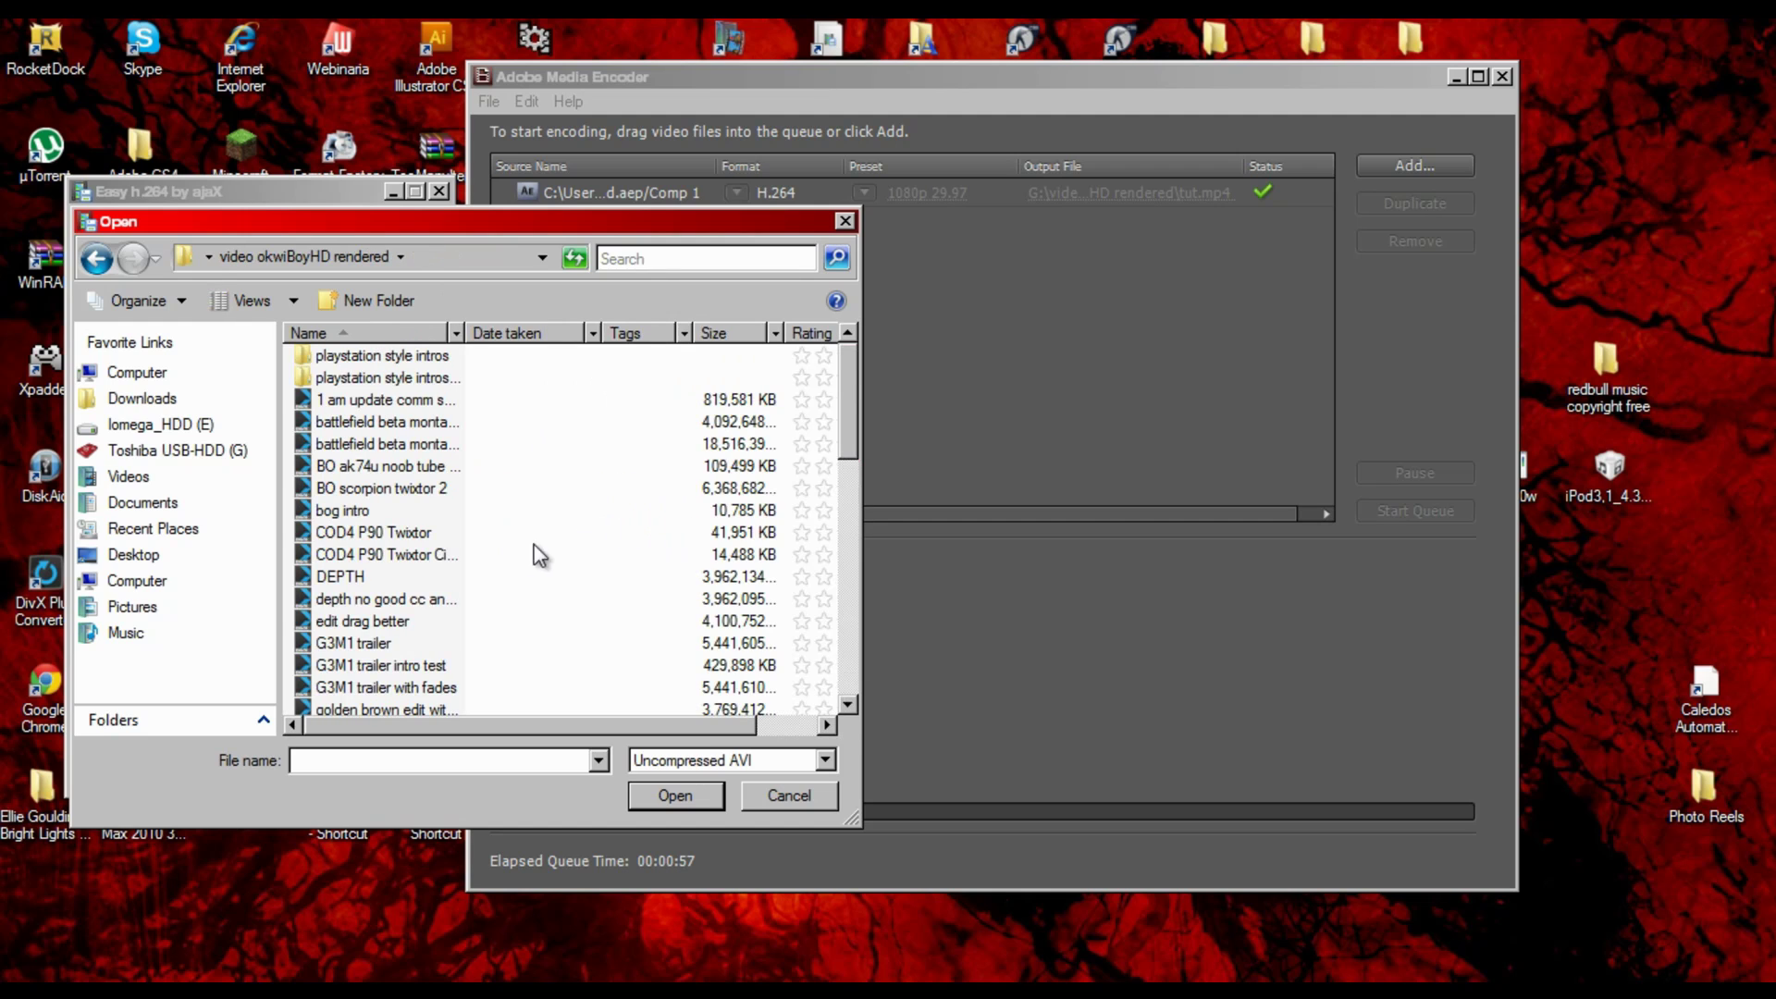
drag(853, 366, 847, 447)
click(826, 759)
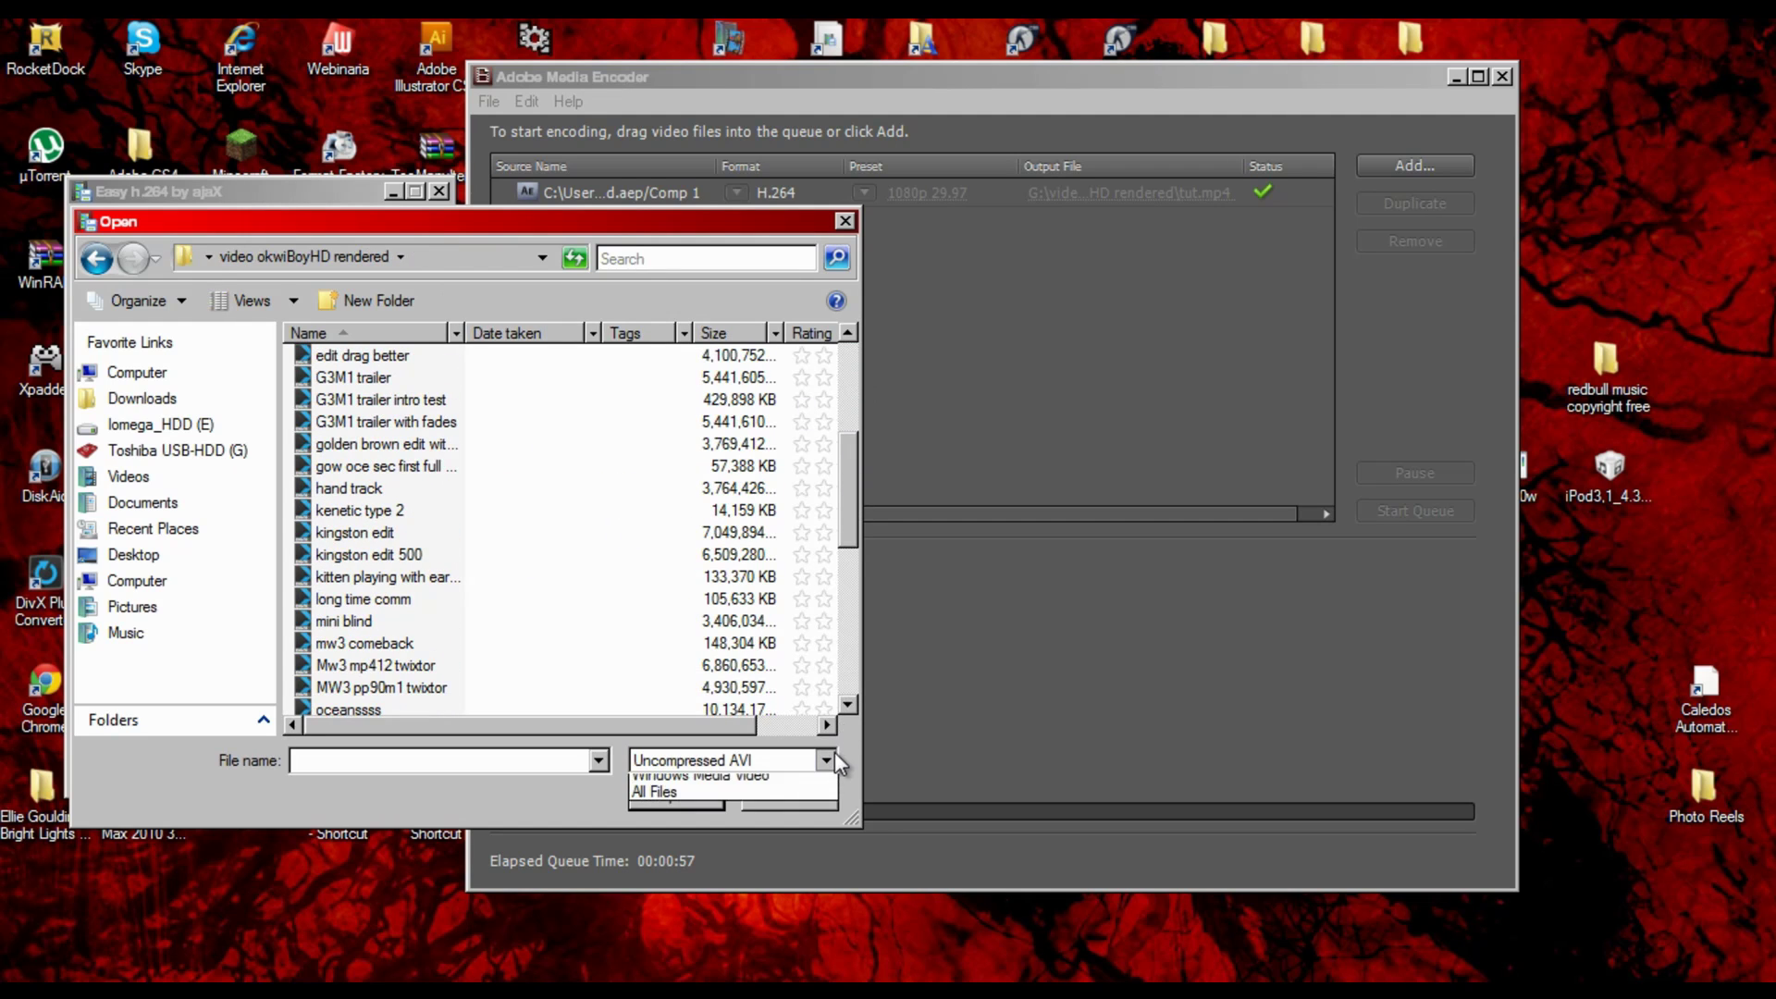
click(806, 798)
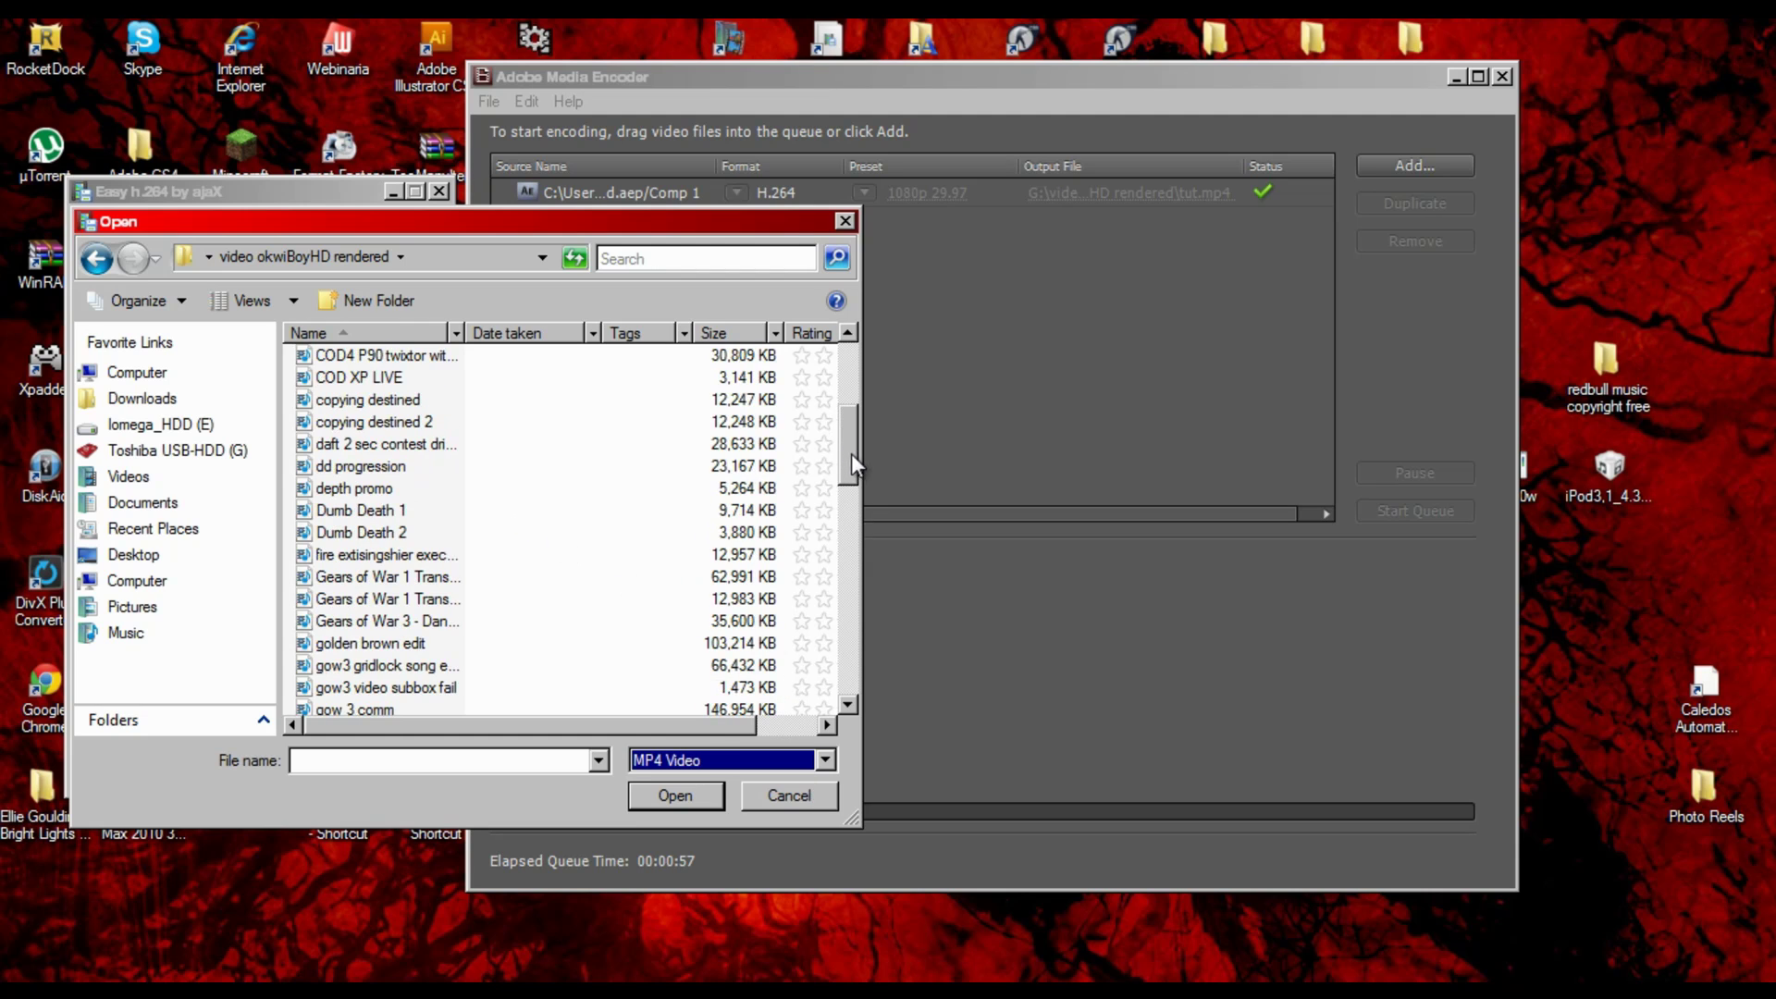
mouse_move(850, 453)
mouse_down()
mouse_move(841, 563)
mouse_move(838, 430)
mouse_up()
drag(853, 428, 851, 644)
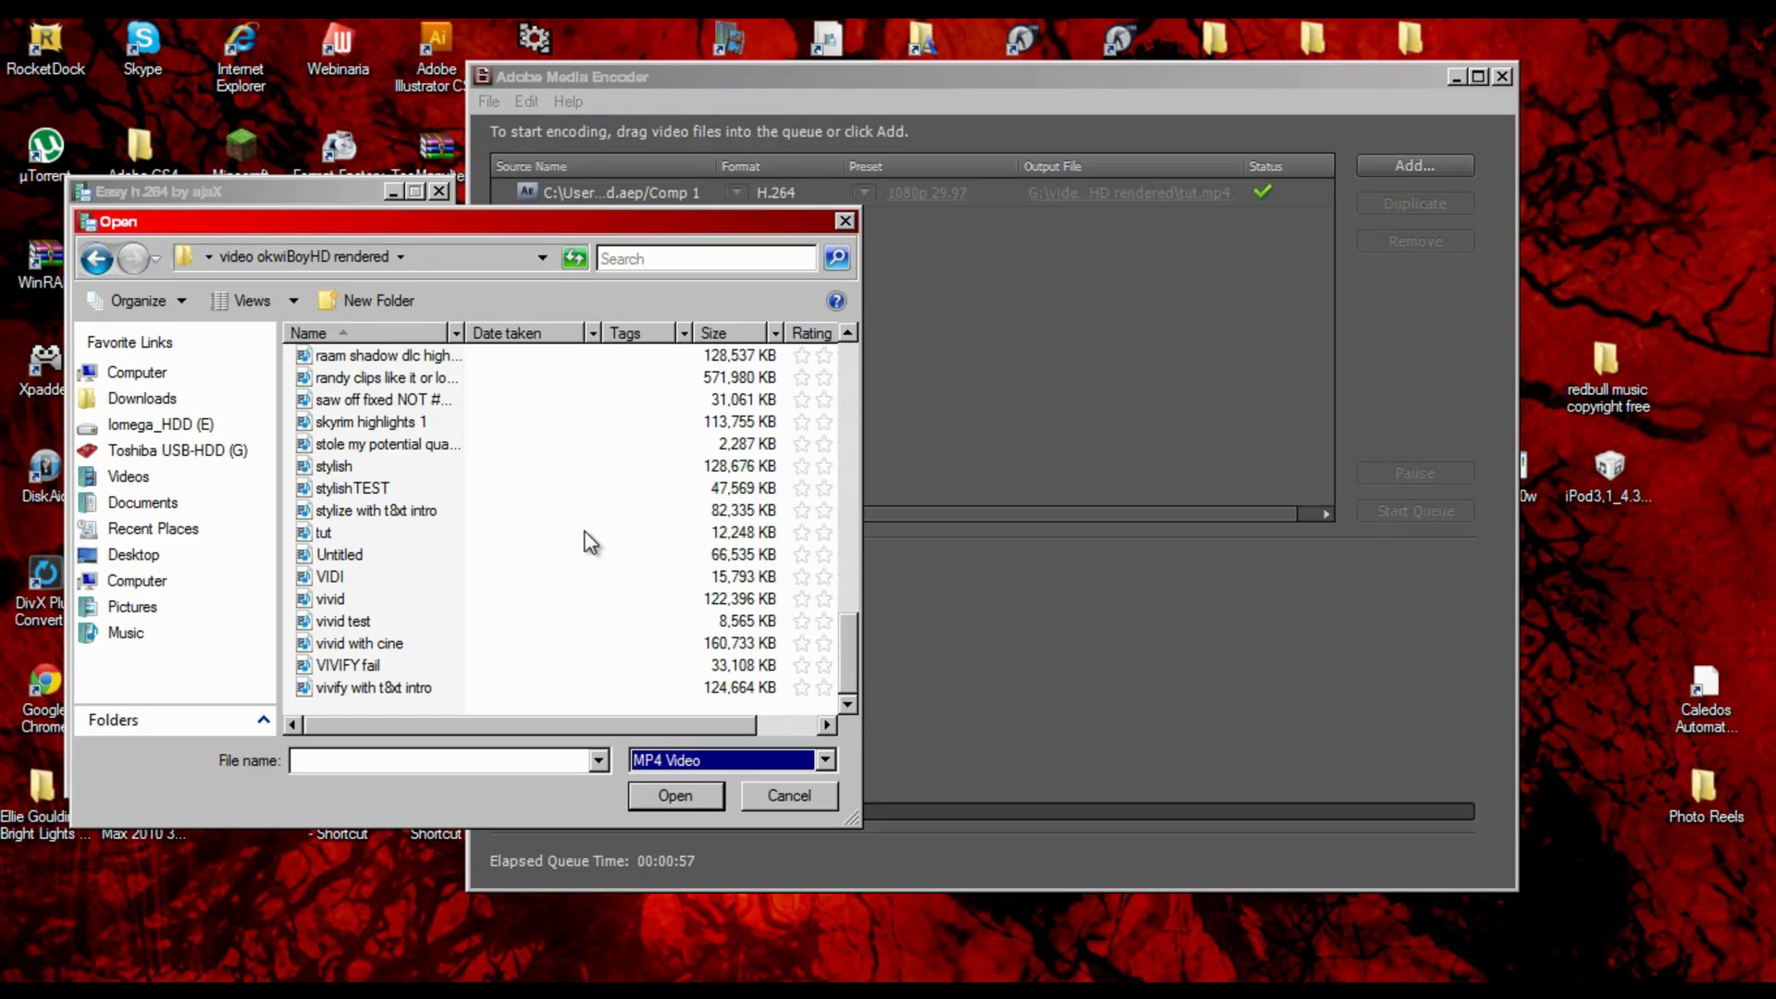
click(372, 531)
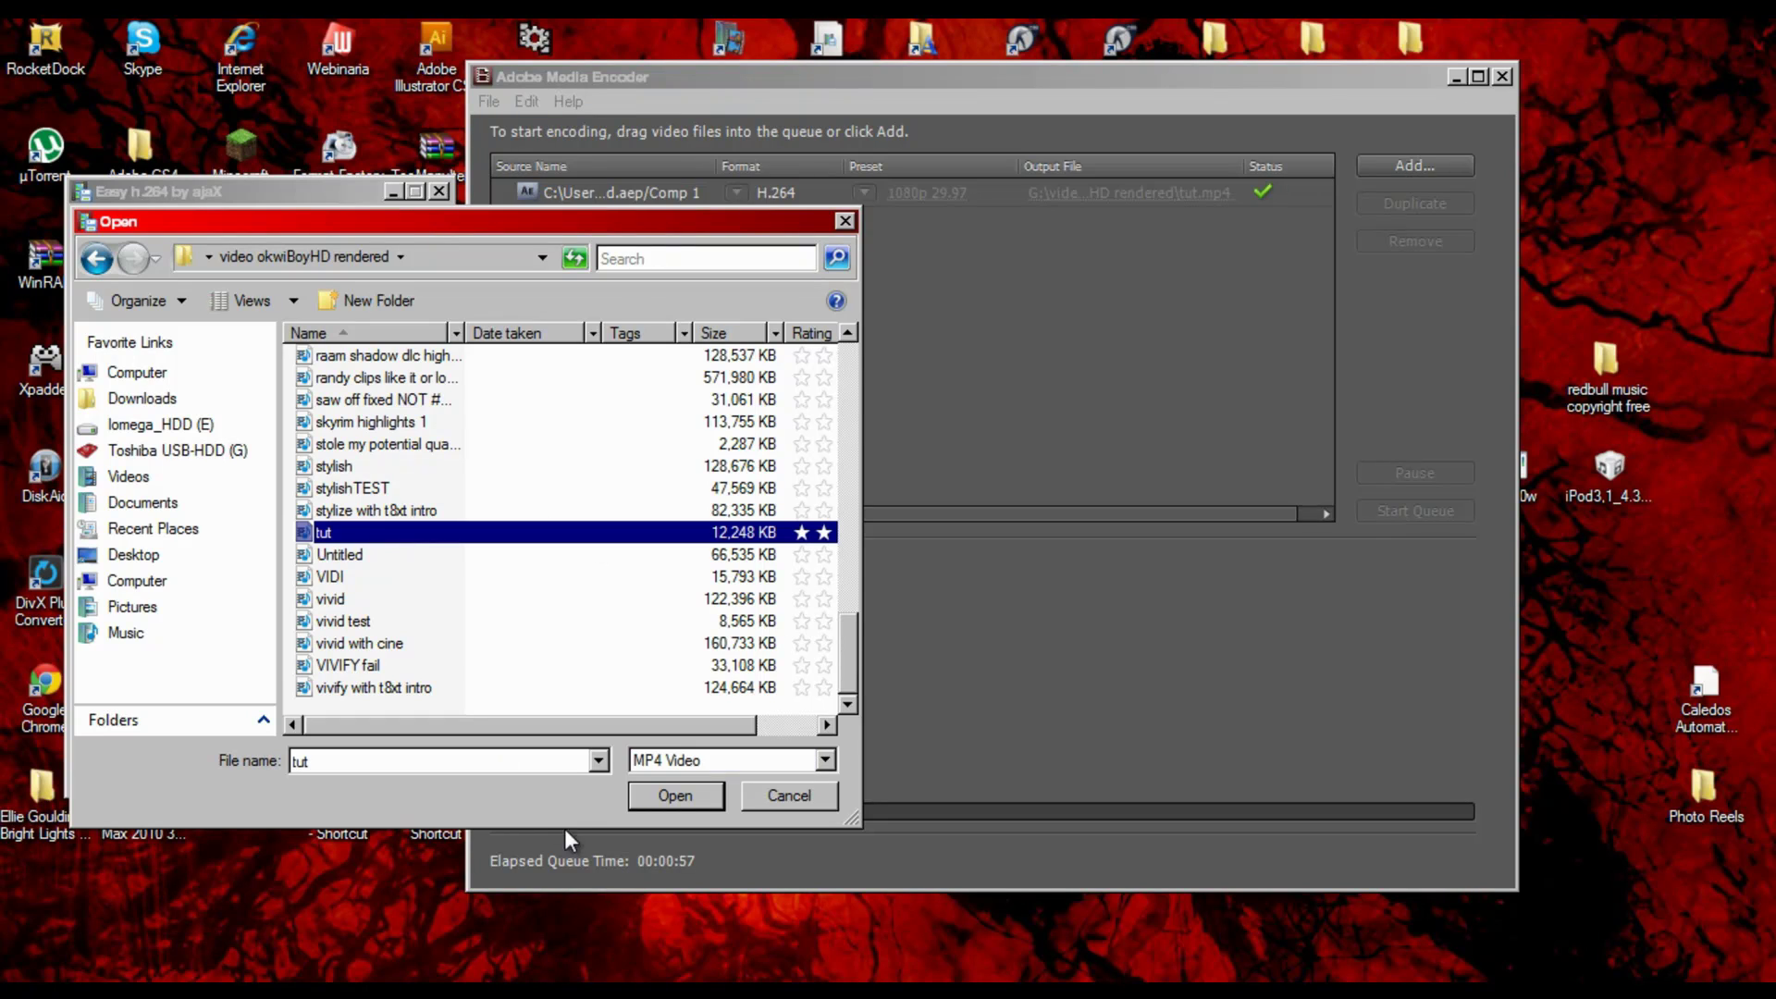
click(669, 795)
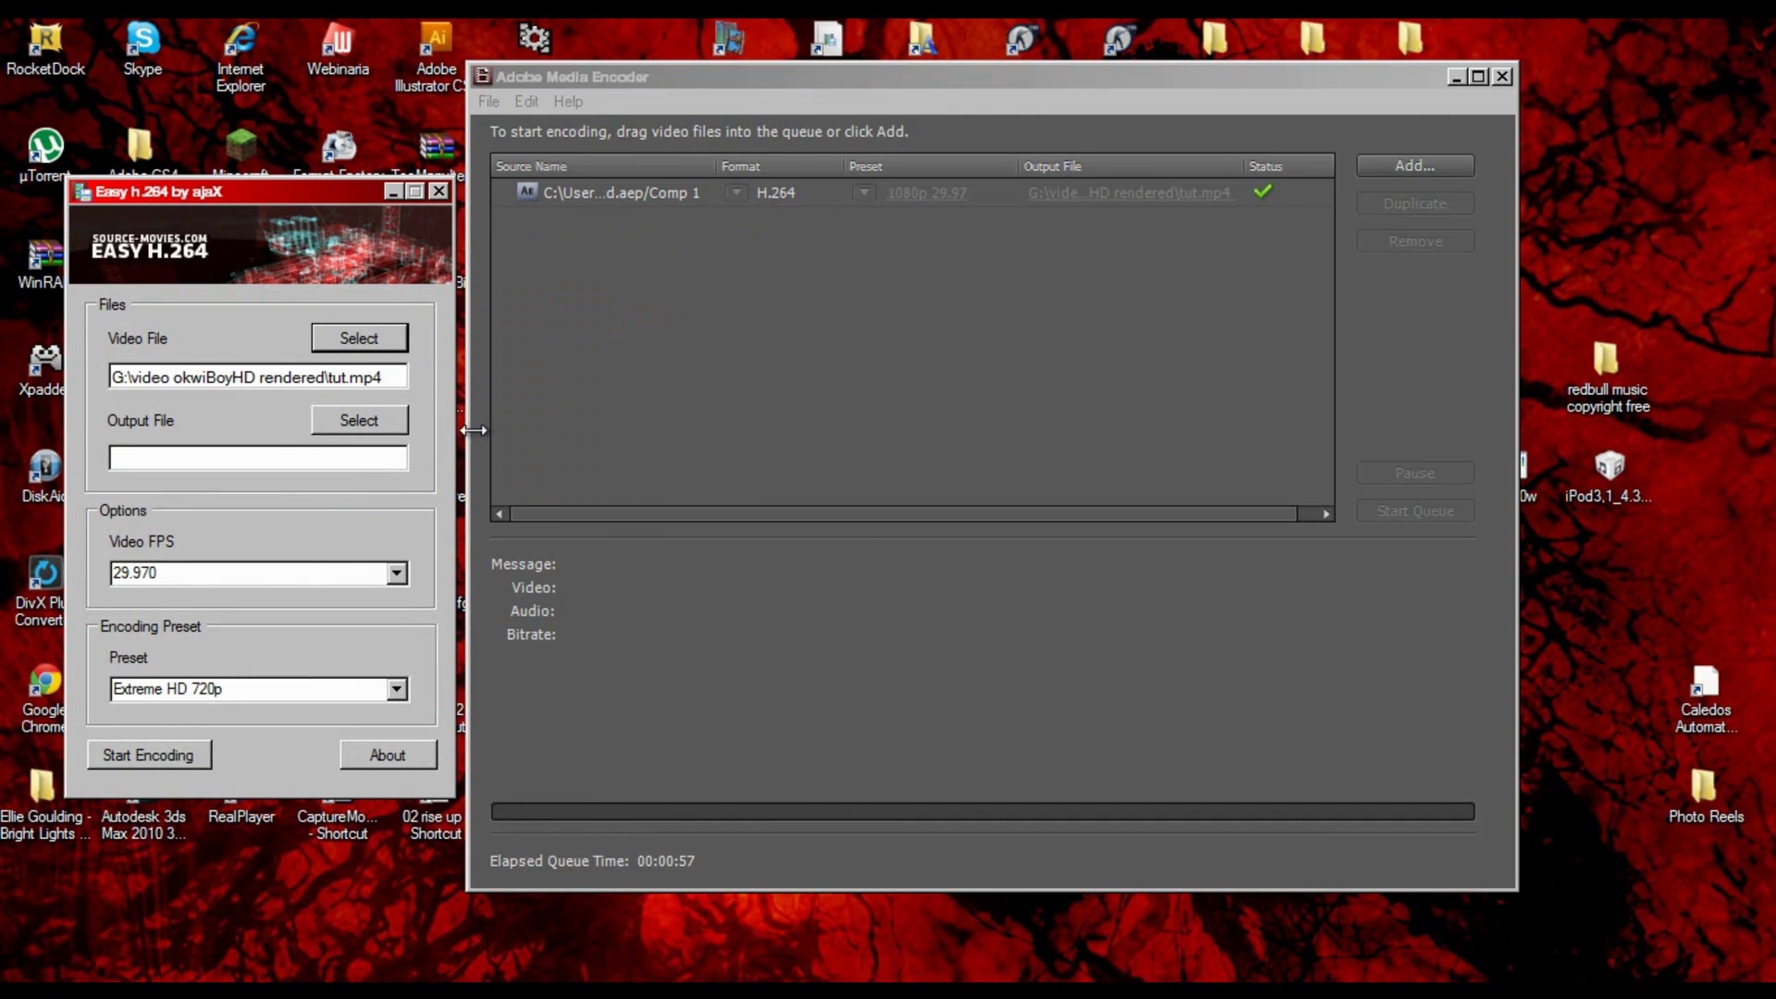
Rename the output file from the default output.mp4 to tut2.mp4 in the same folder.
click(401, 427)
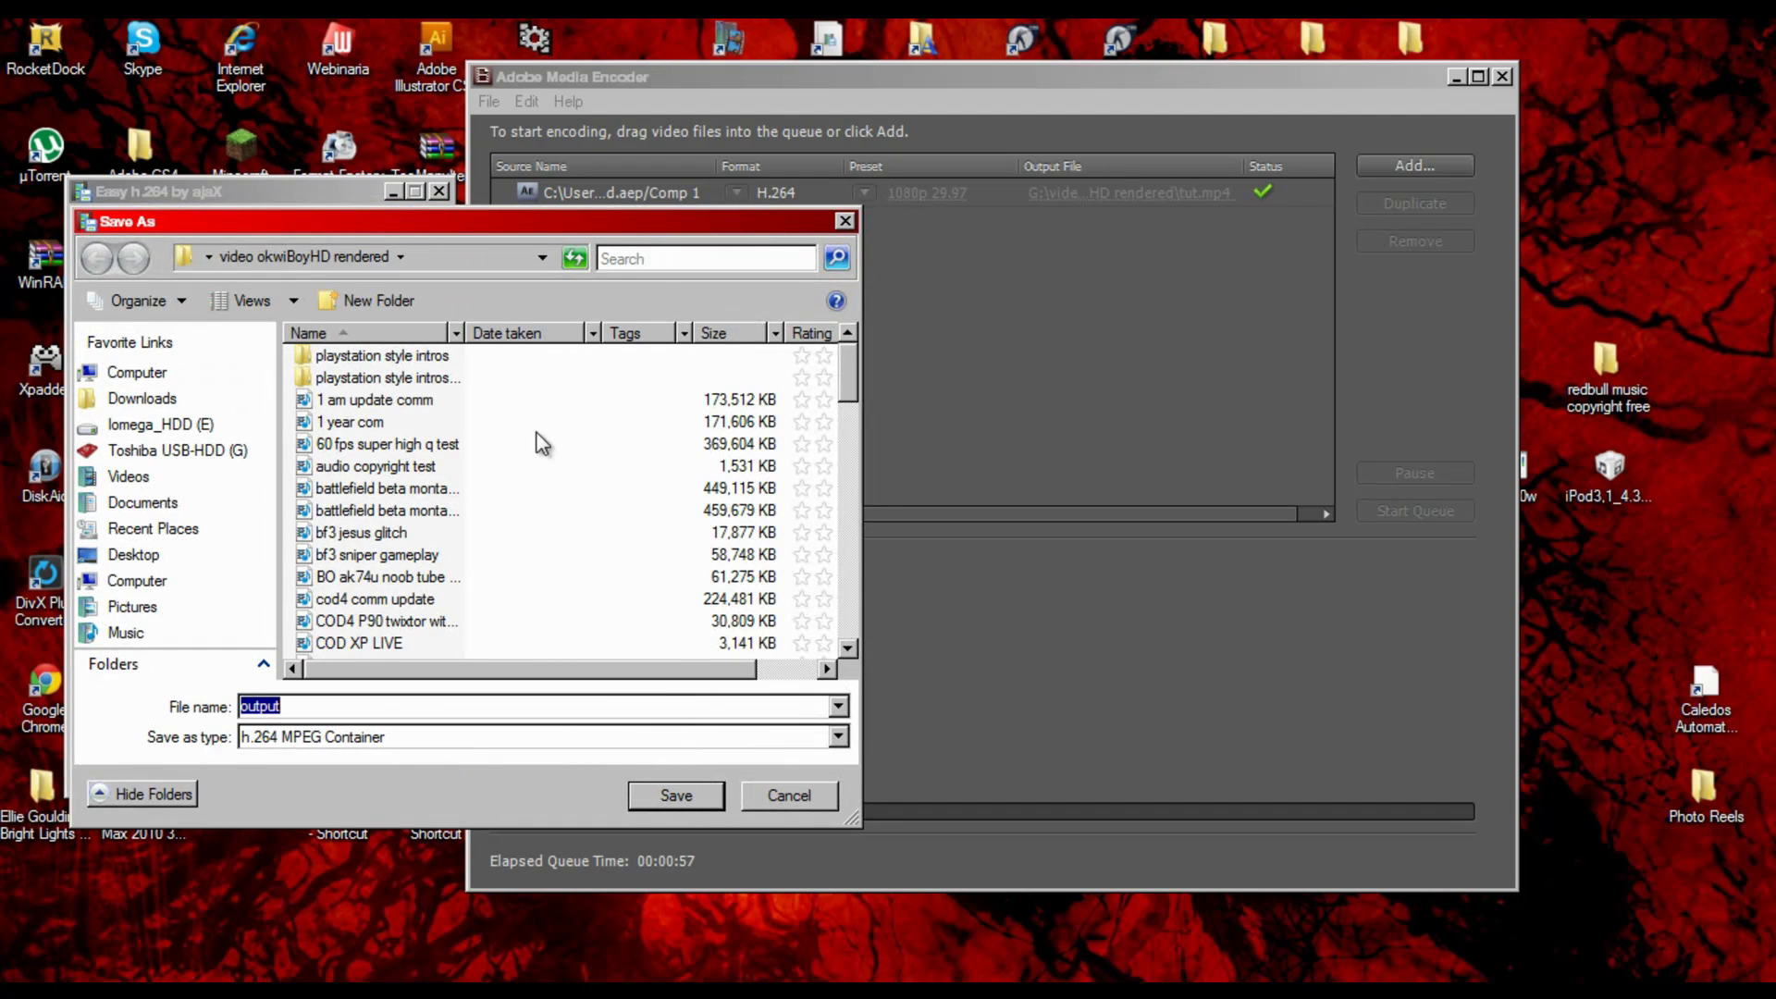
click(673, 793)
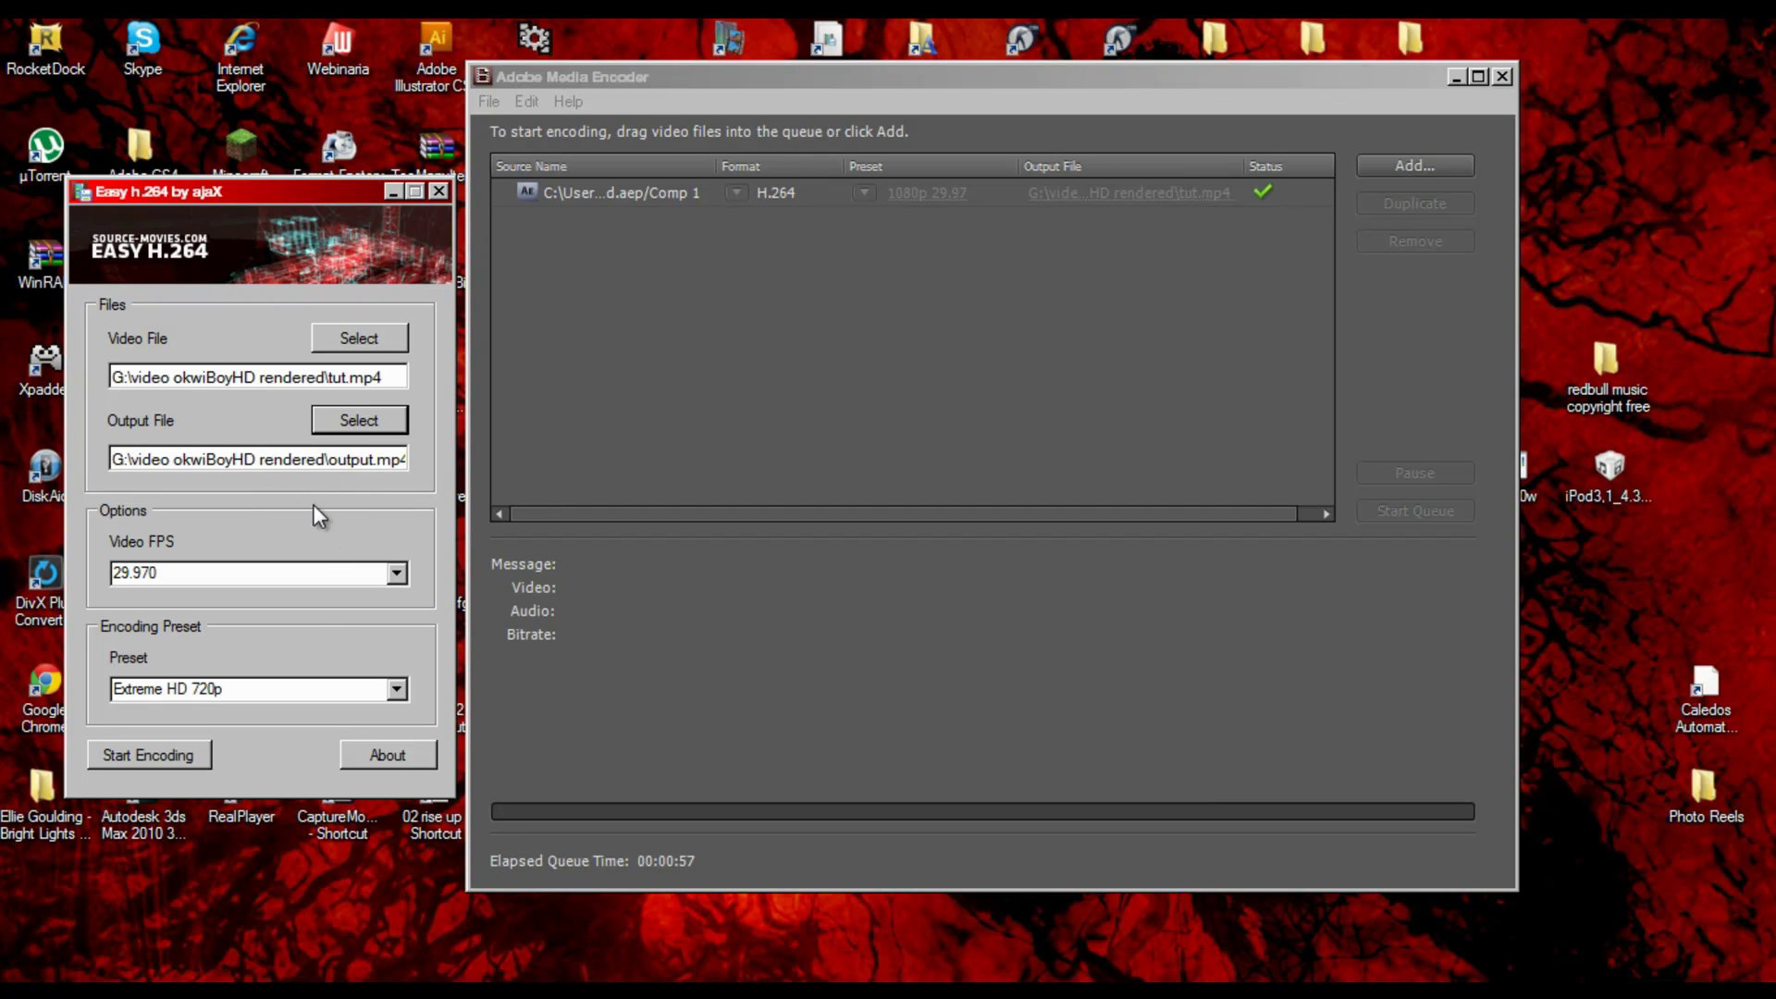
click(345, 461)
click(363, 421)
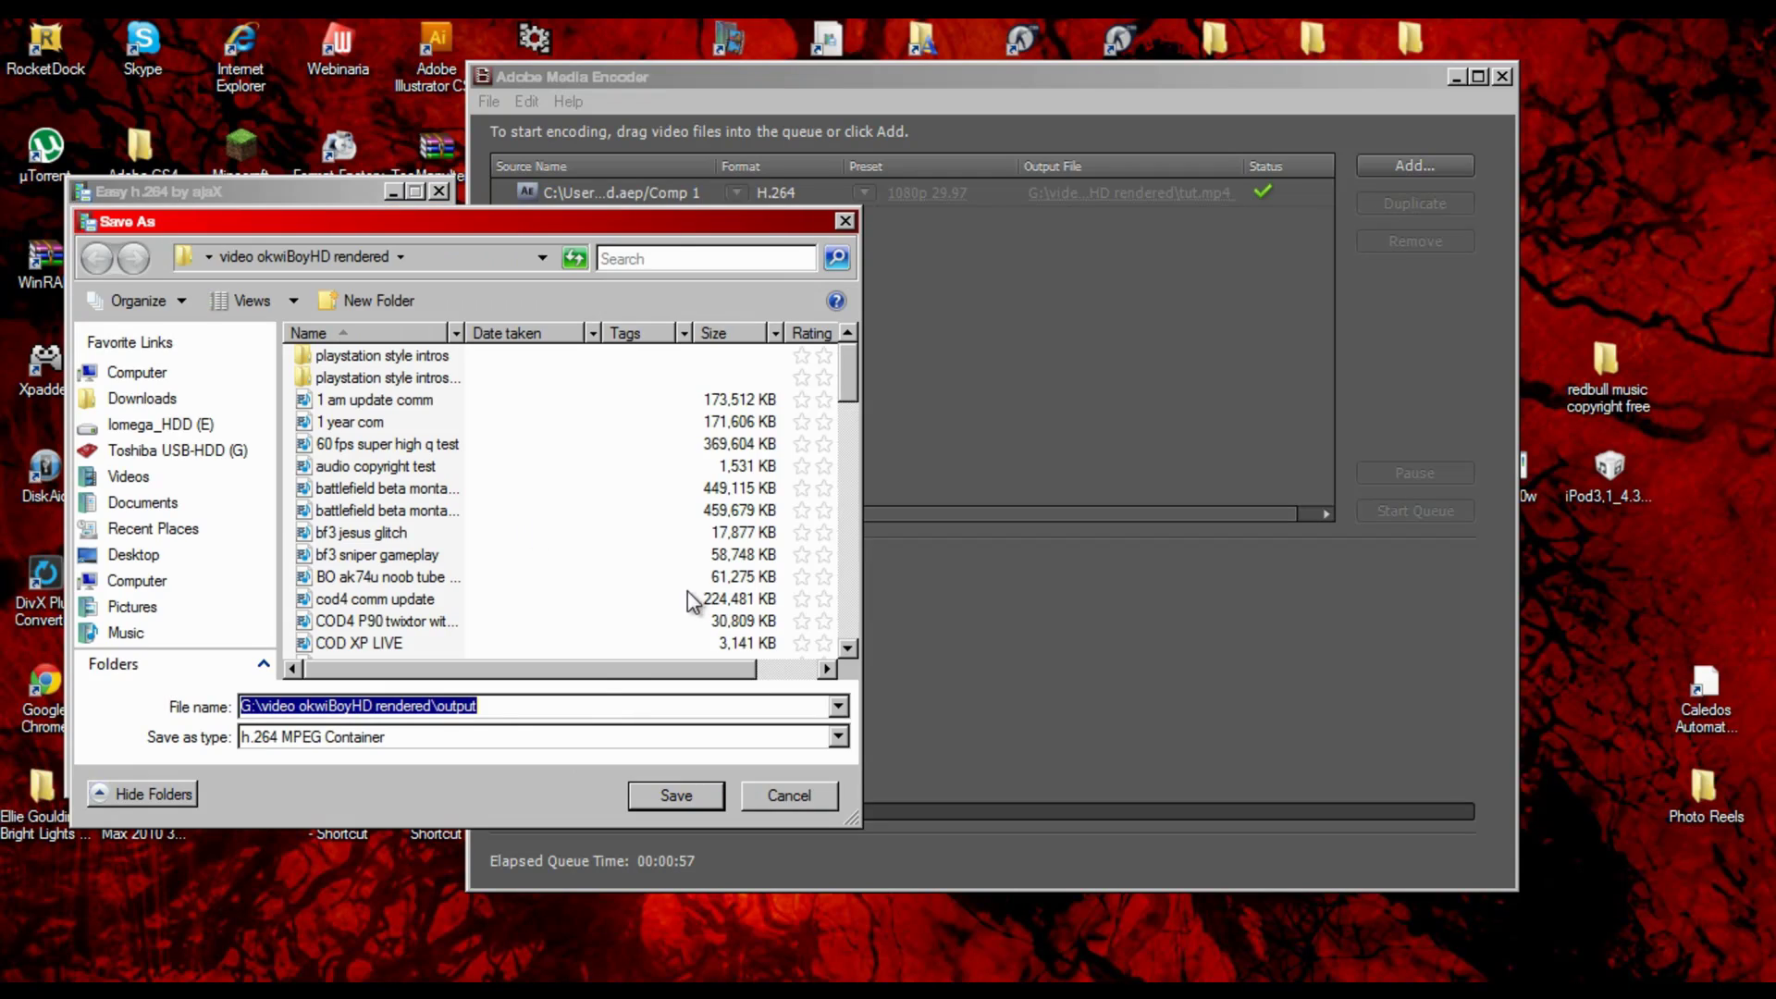
click(478, 706)
drag(477, 705, 436, 711)
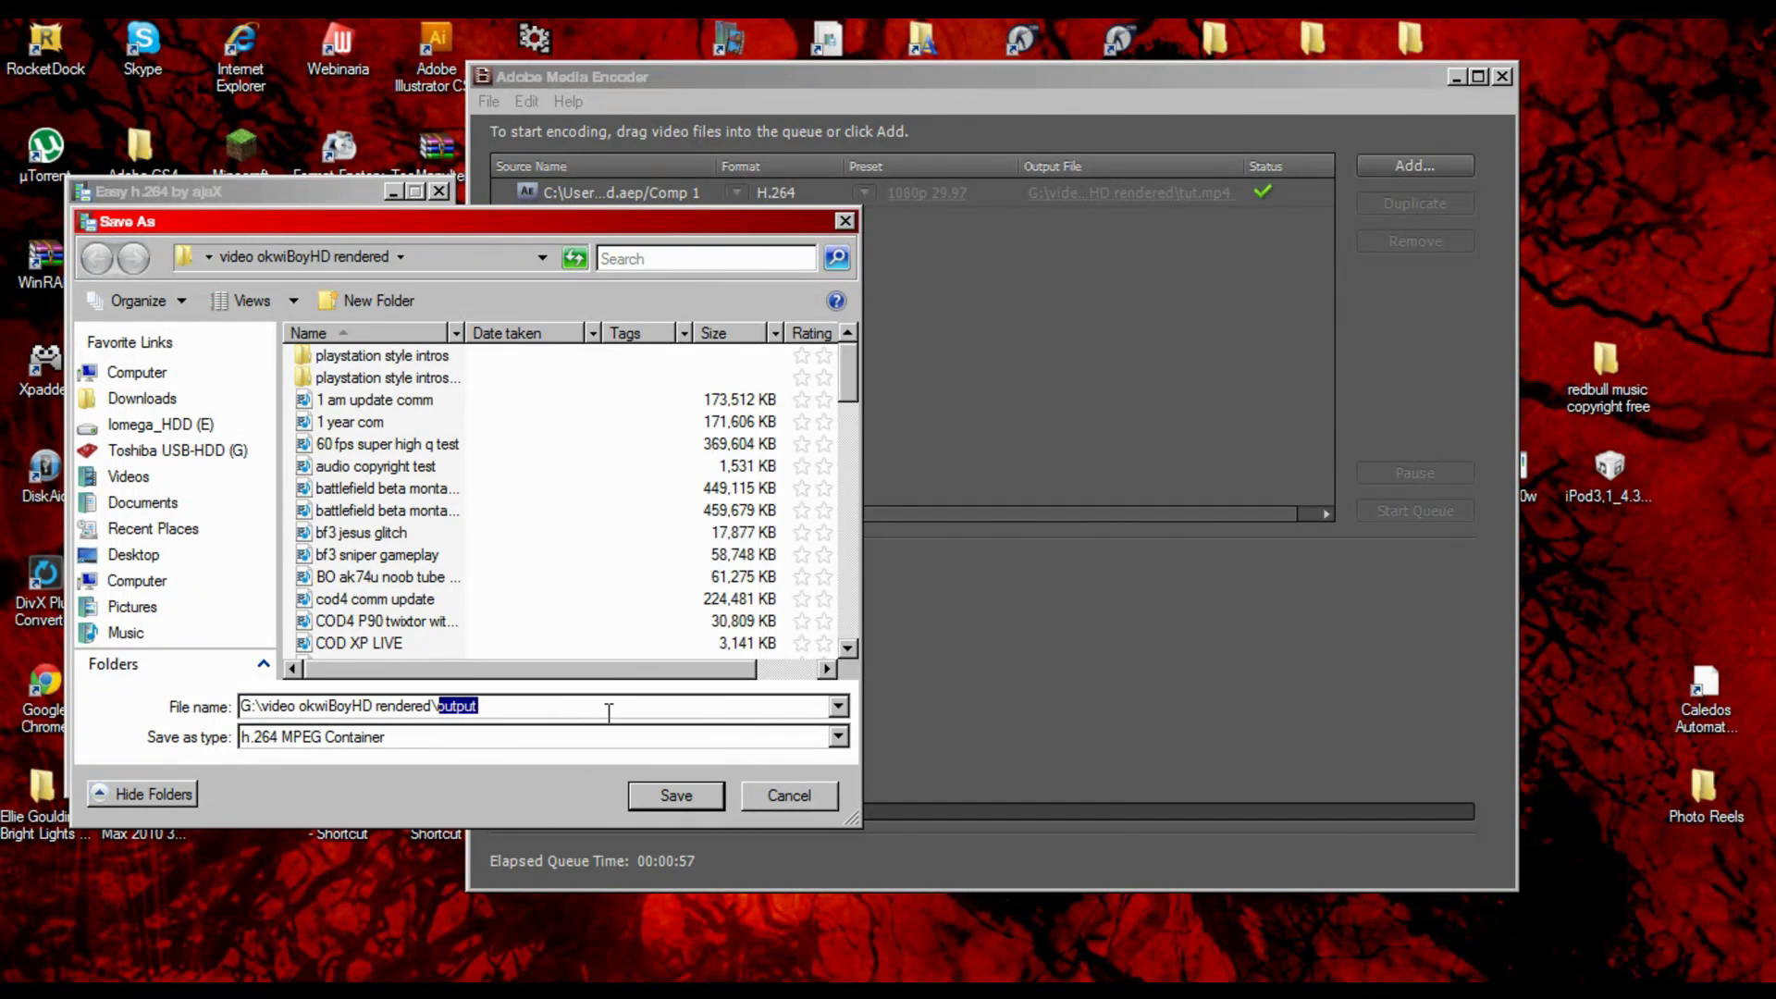
text(tut)
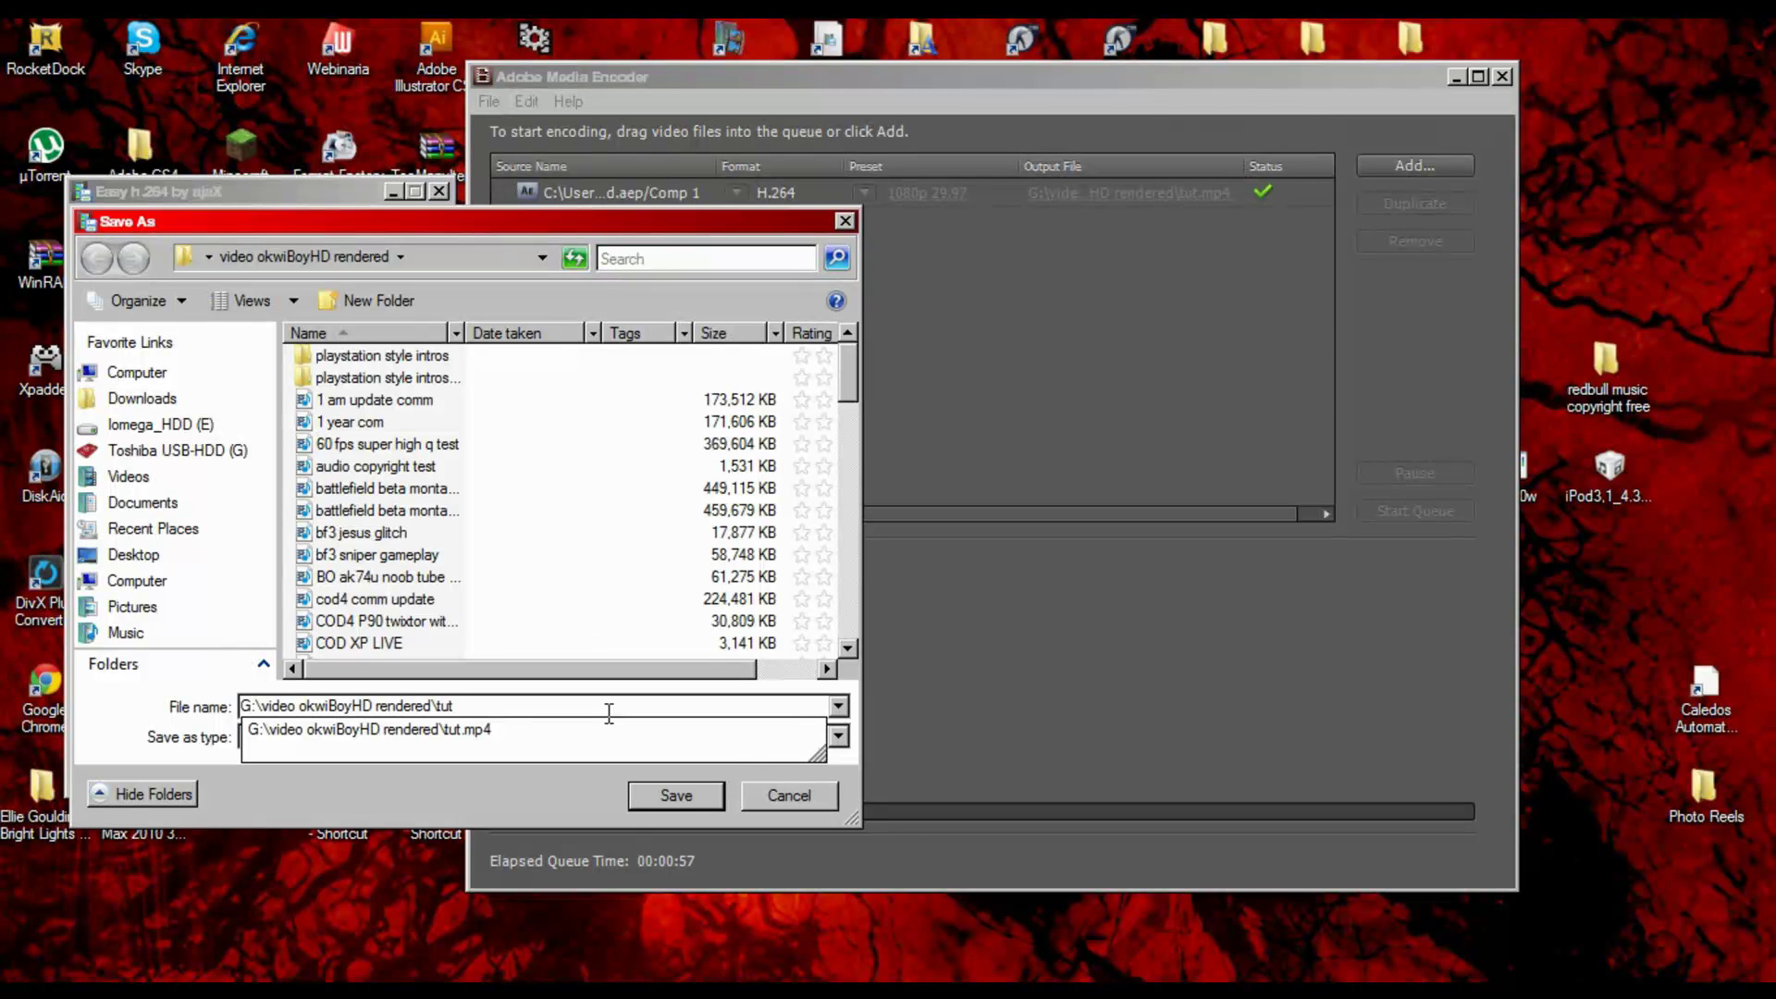
text(2)
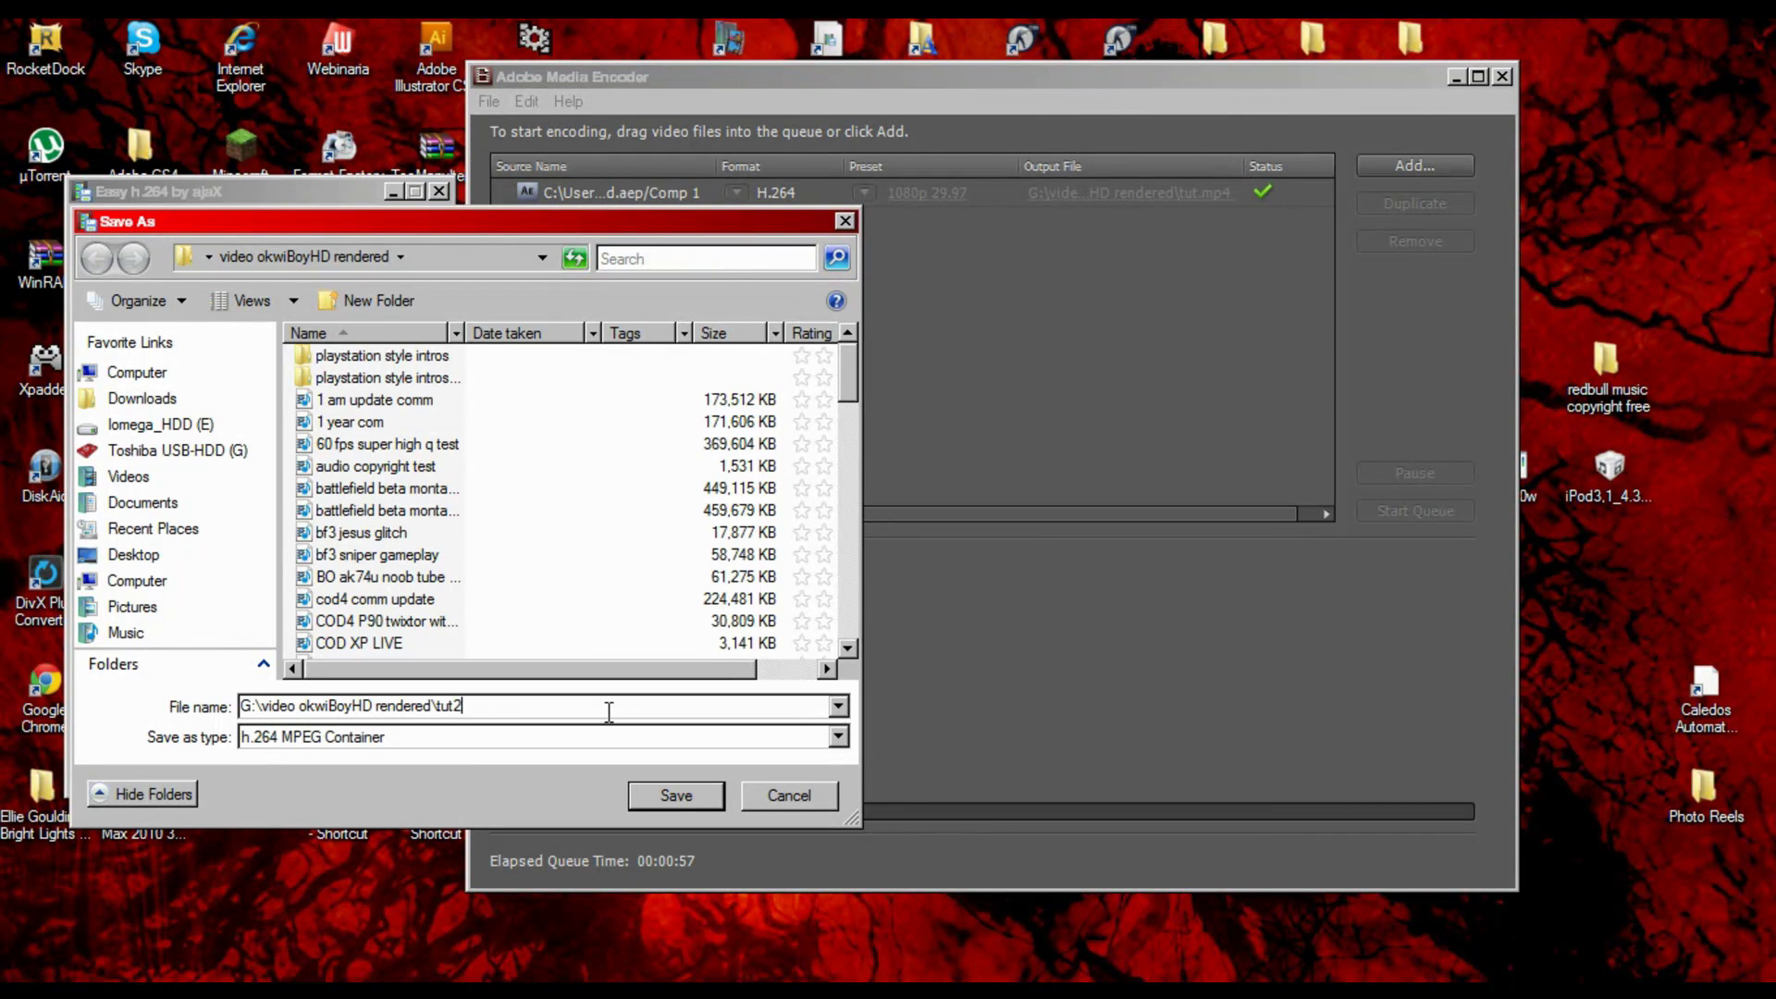
click(686, 793)
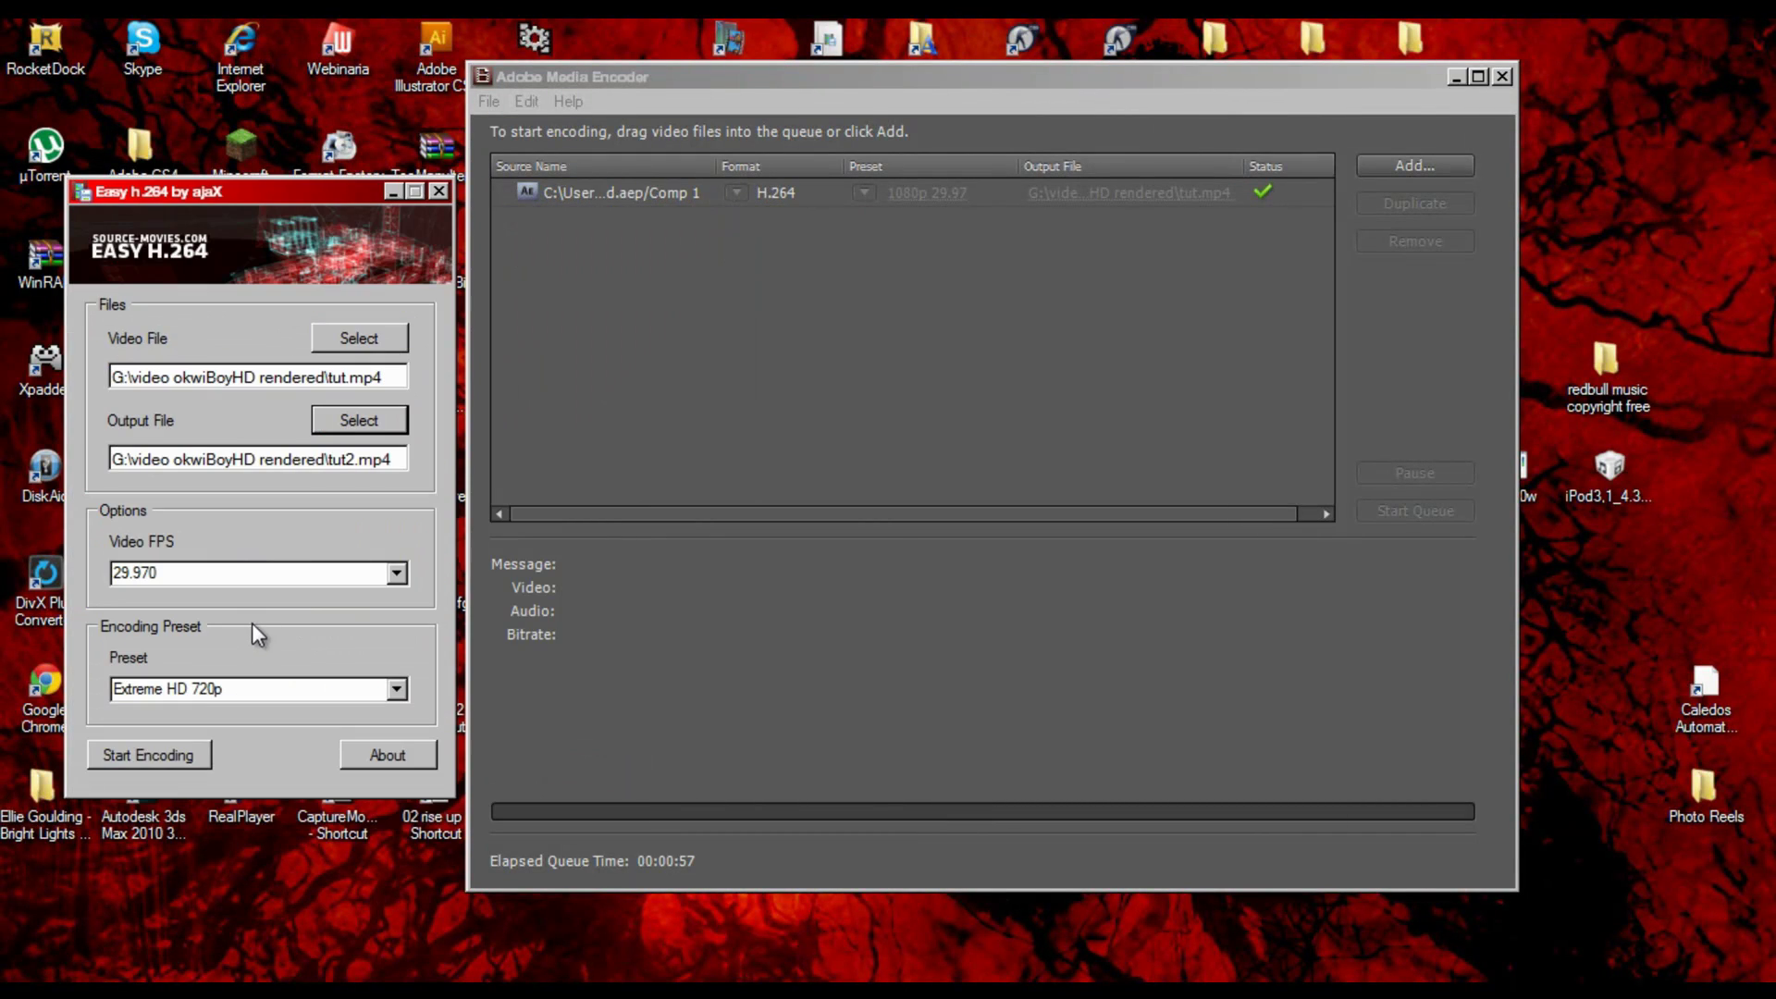
Keep 29.970 fps, pick the Brassemmense HD 720p (Big) preset, and start encoding.
click(397, 574)
click(397, 573)
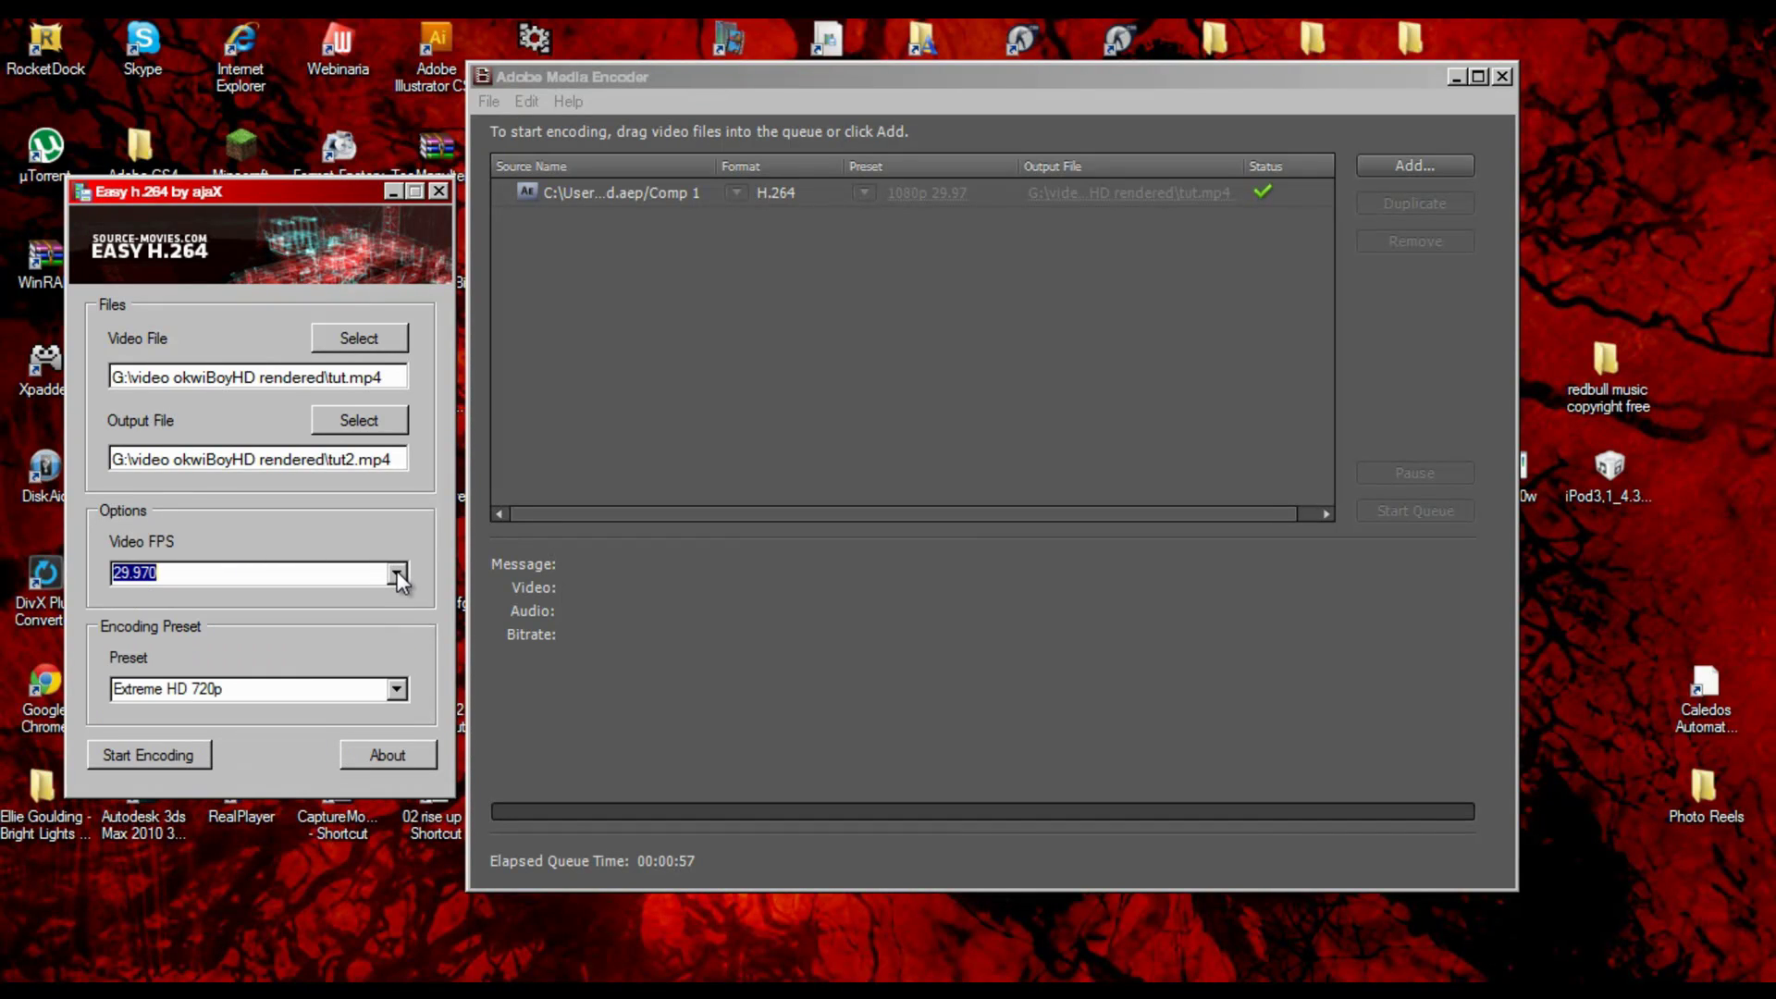
click(404, 692)
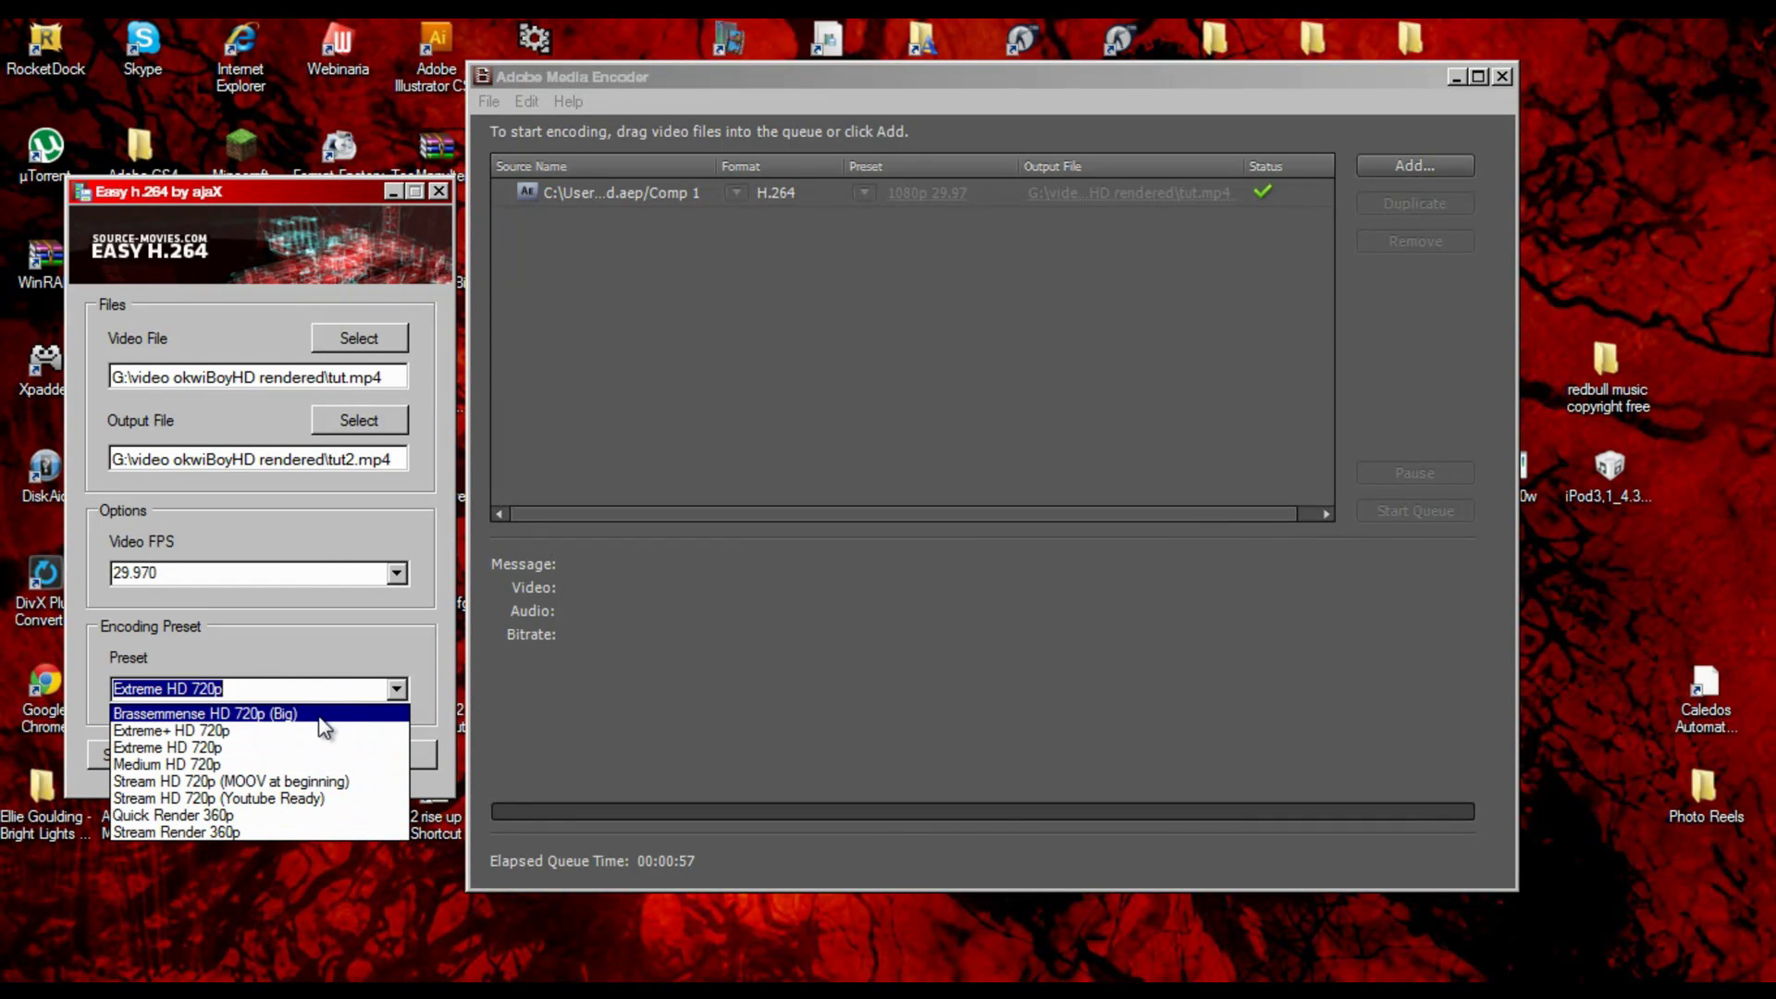
click(277, 716)
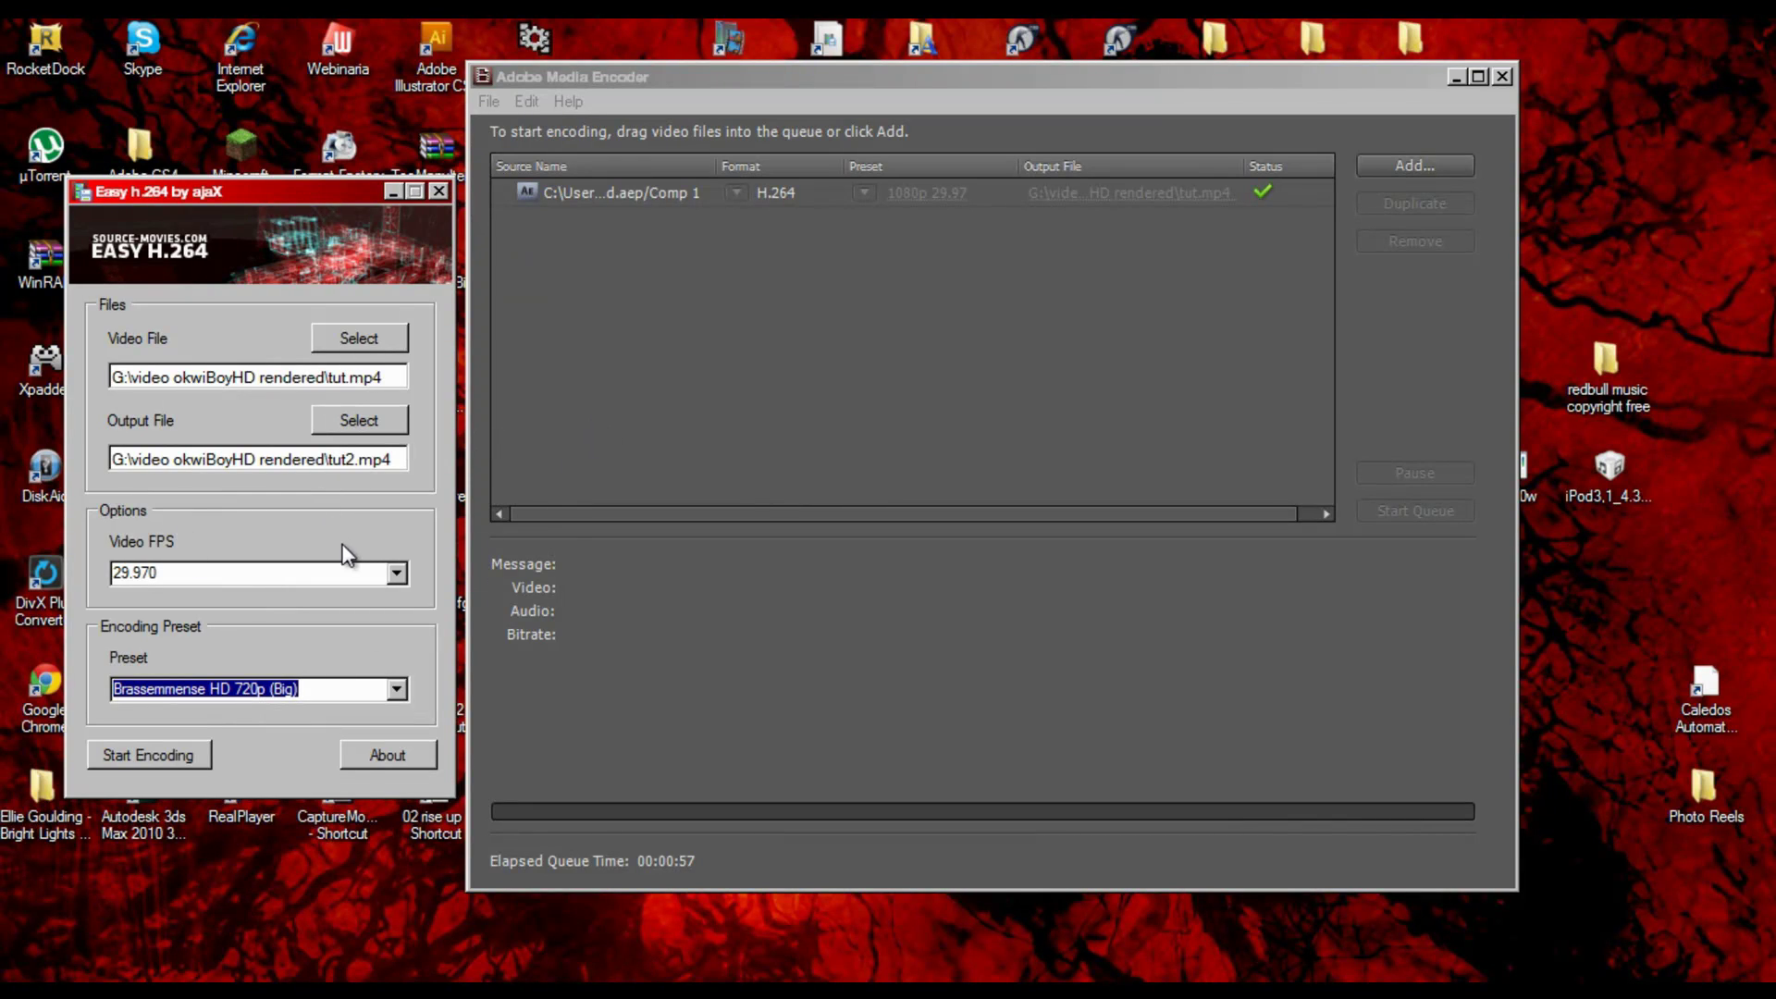
click(187, 760)
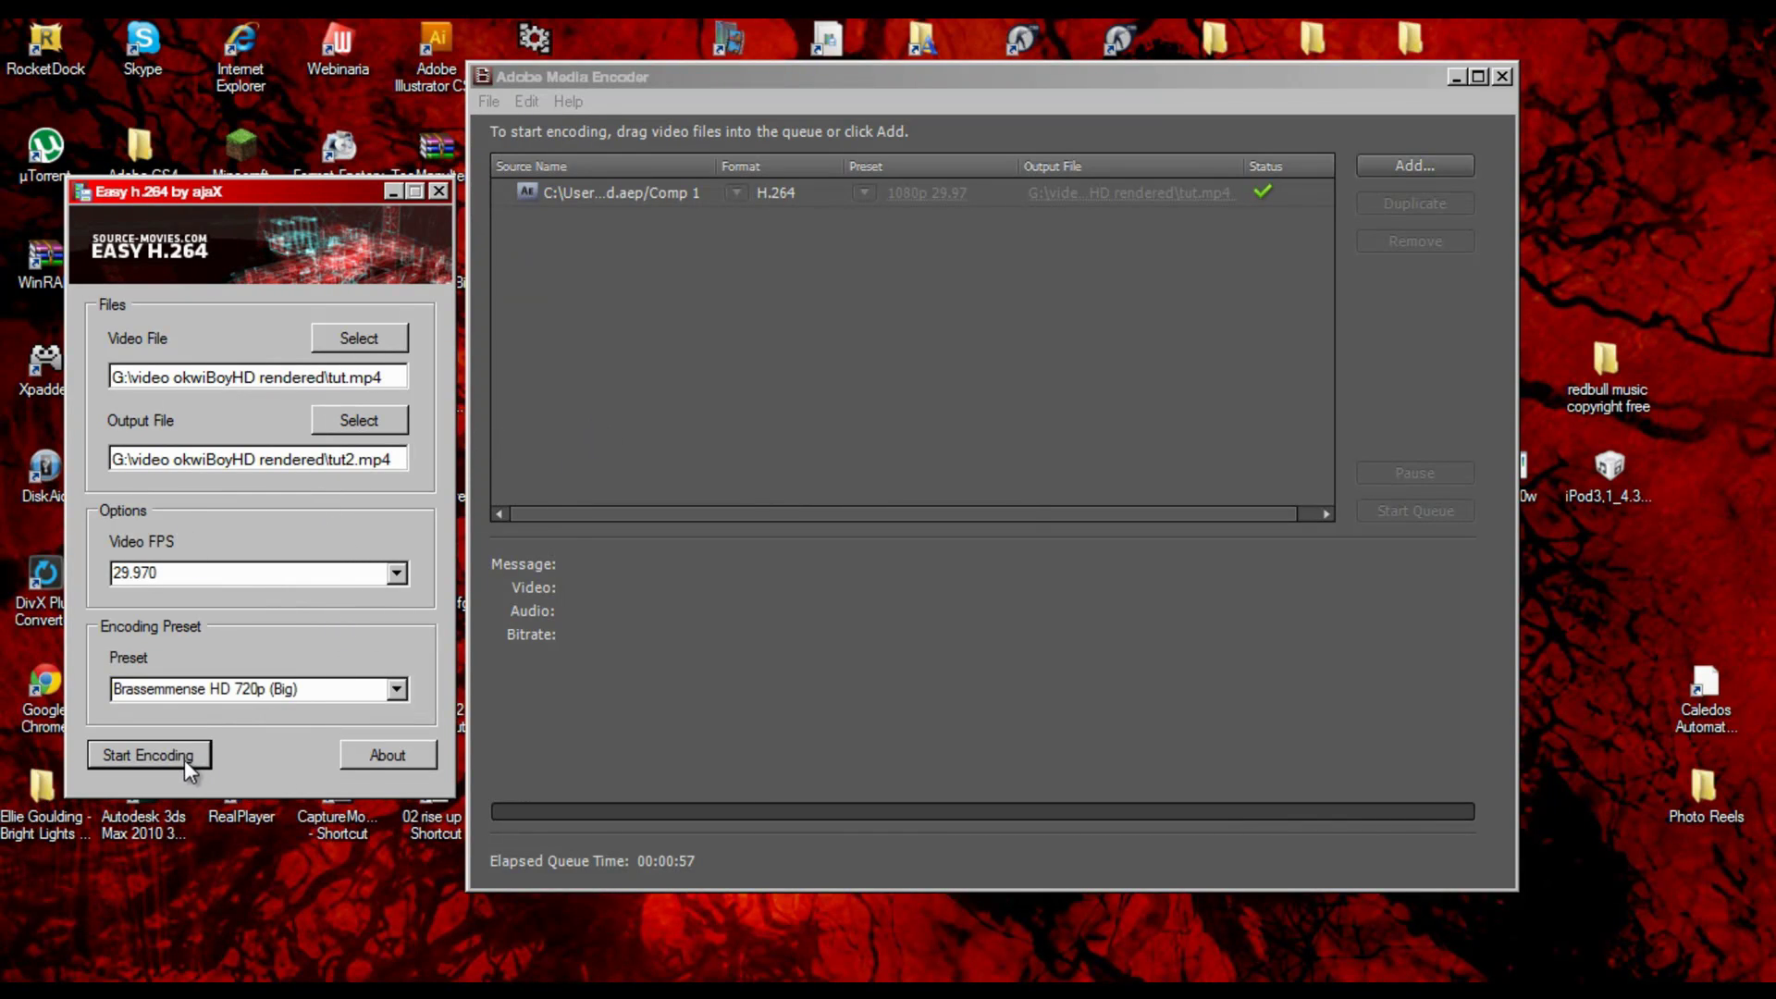
Let the tut2.mp4 conversion finish, moving the console aside, and dismiss 'Completed conversion!'.
click(991, 579)
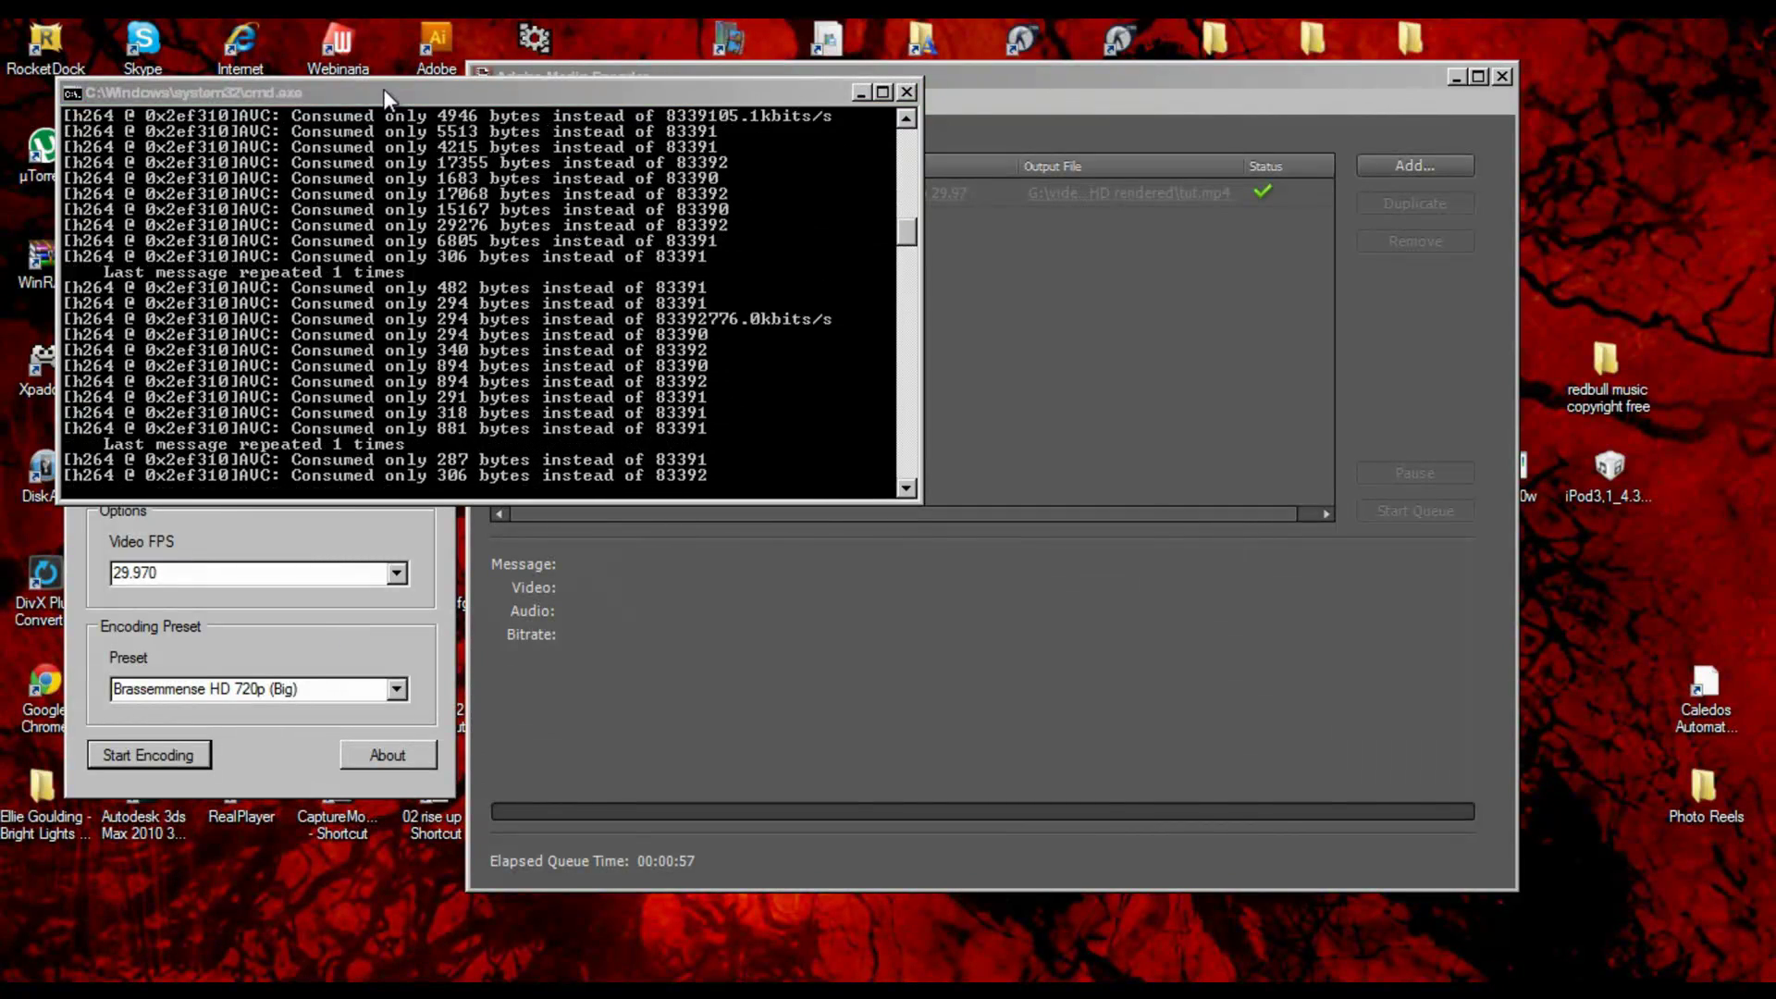
drag(383, 89, 848, 82)
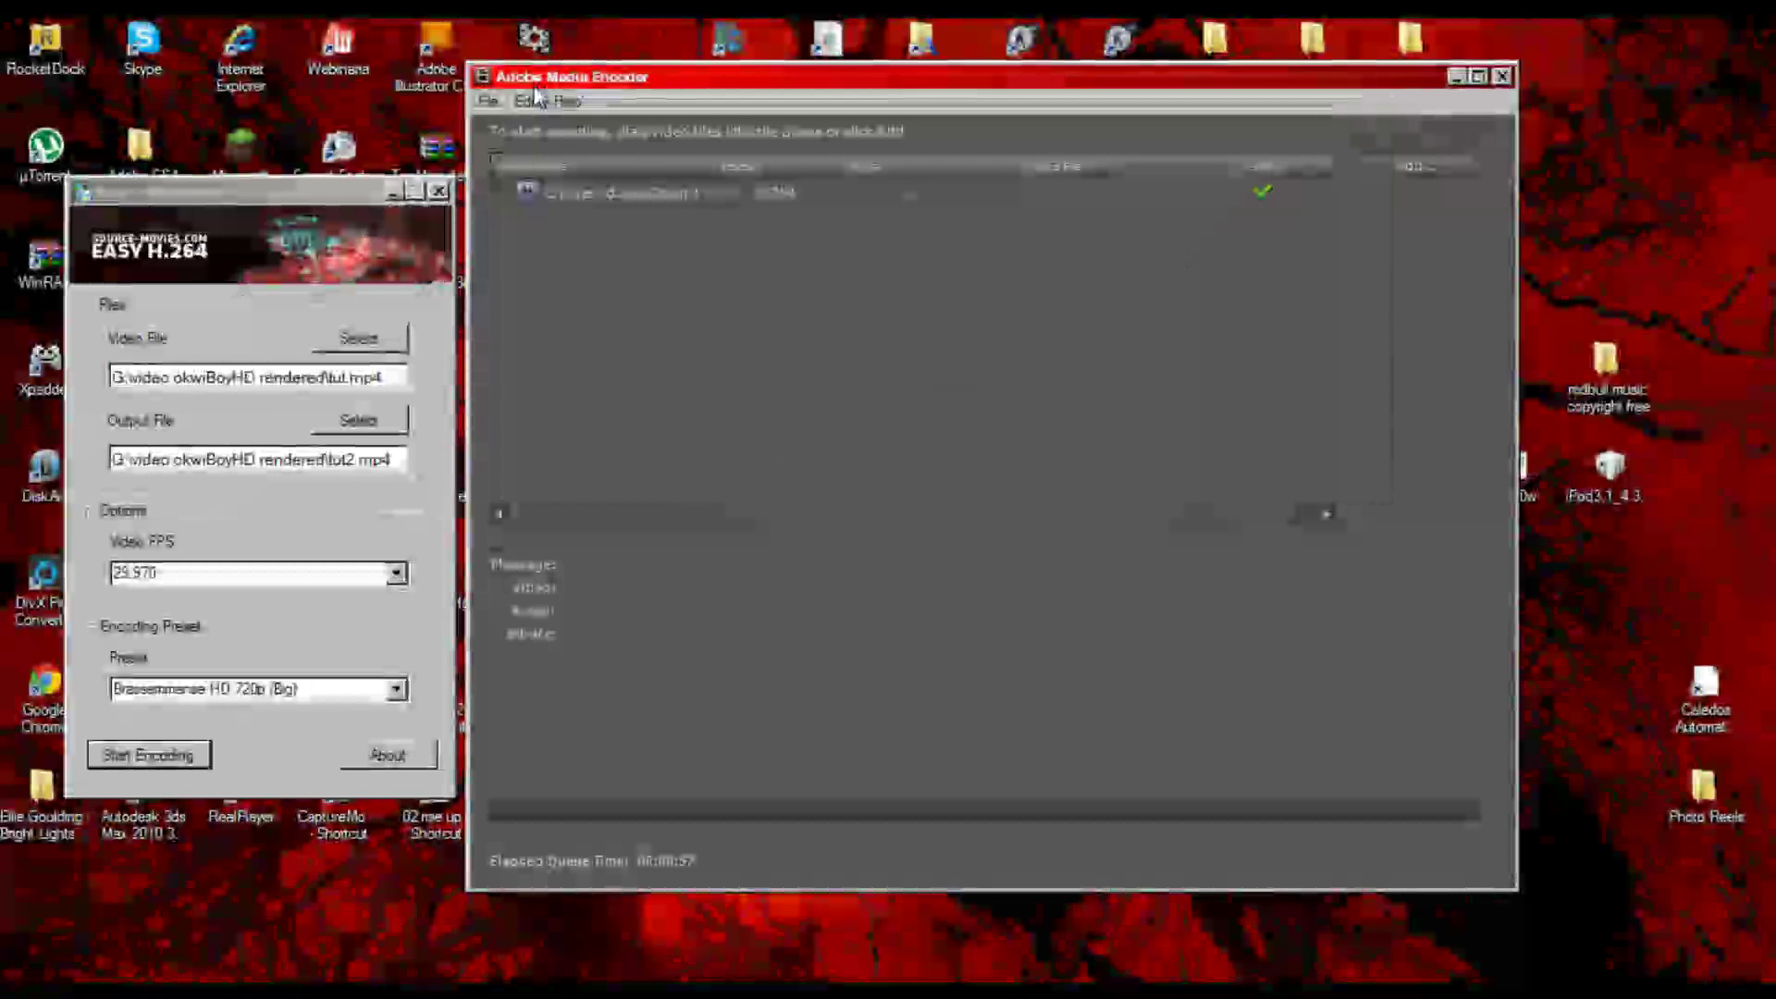
click(362, 211)
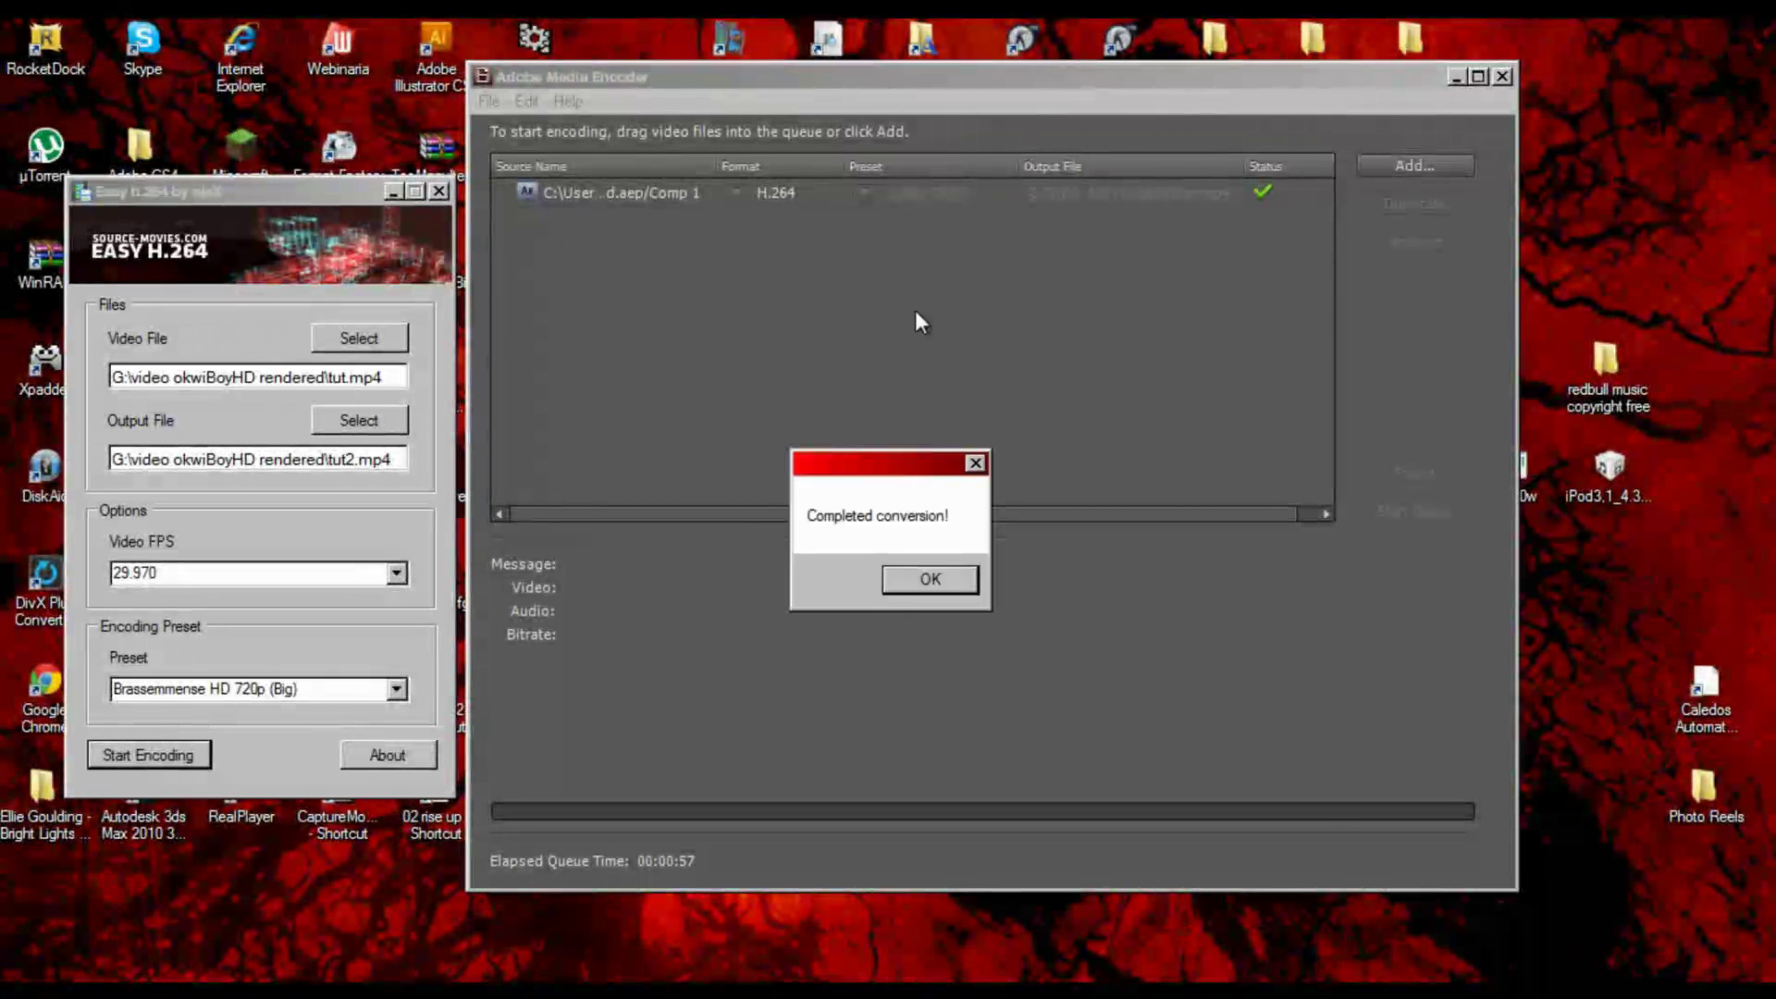
click(922, 575)
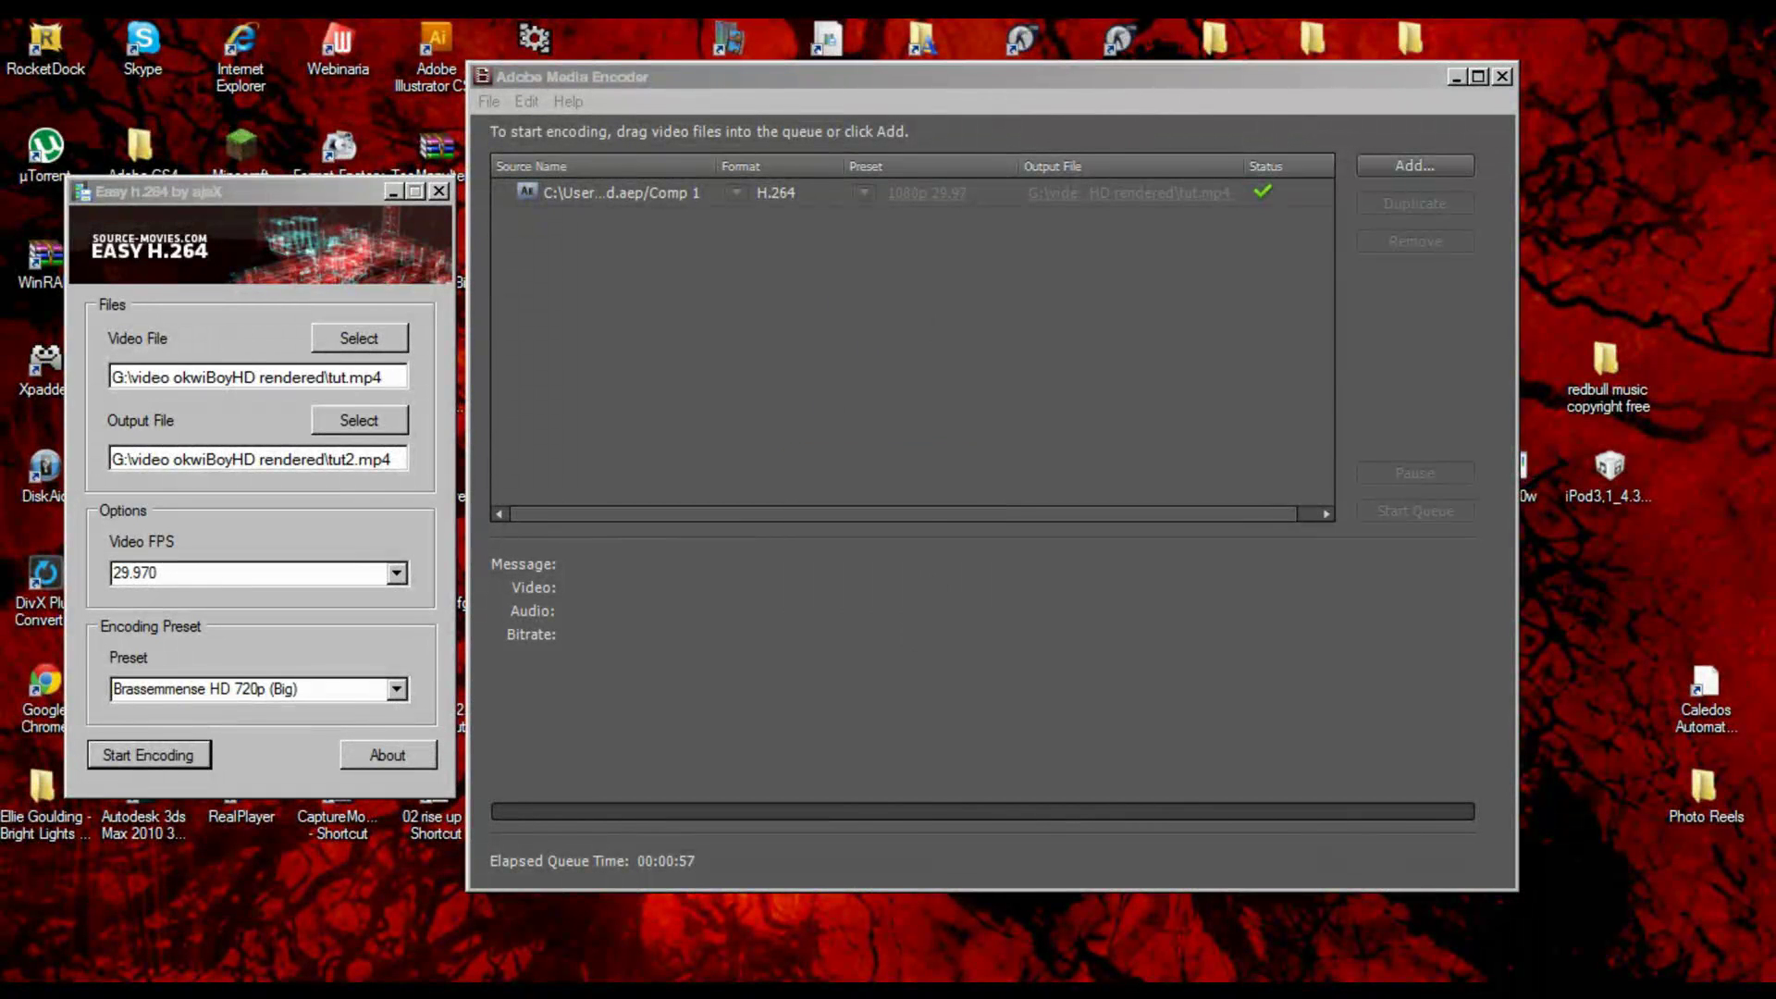
key(super)
Browse Computer to the rendered-videos folder on Toshiba USB-HDD (G:) and select tut2 (182 KB).
click(421, 409)
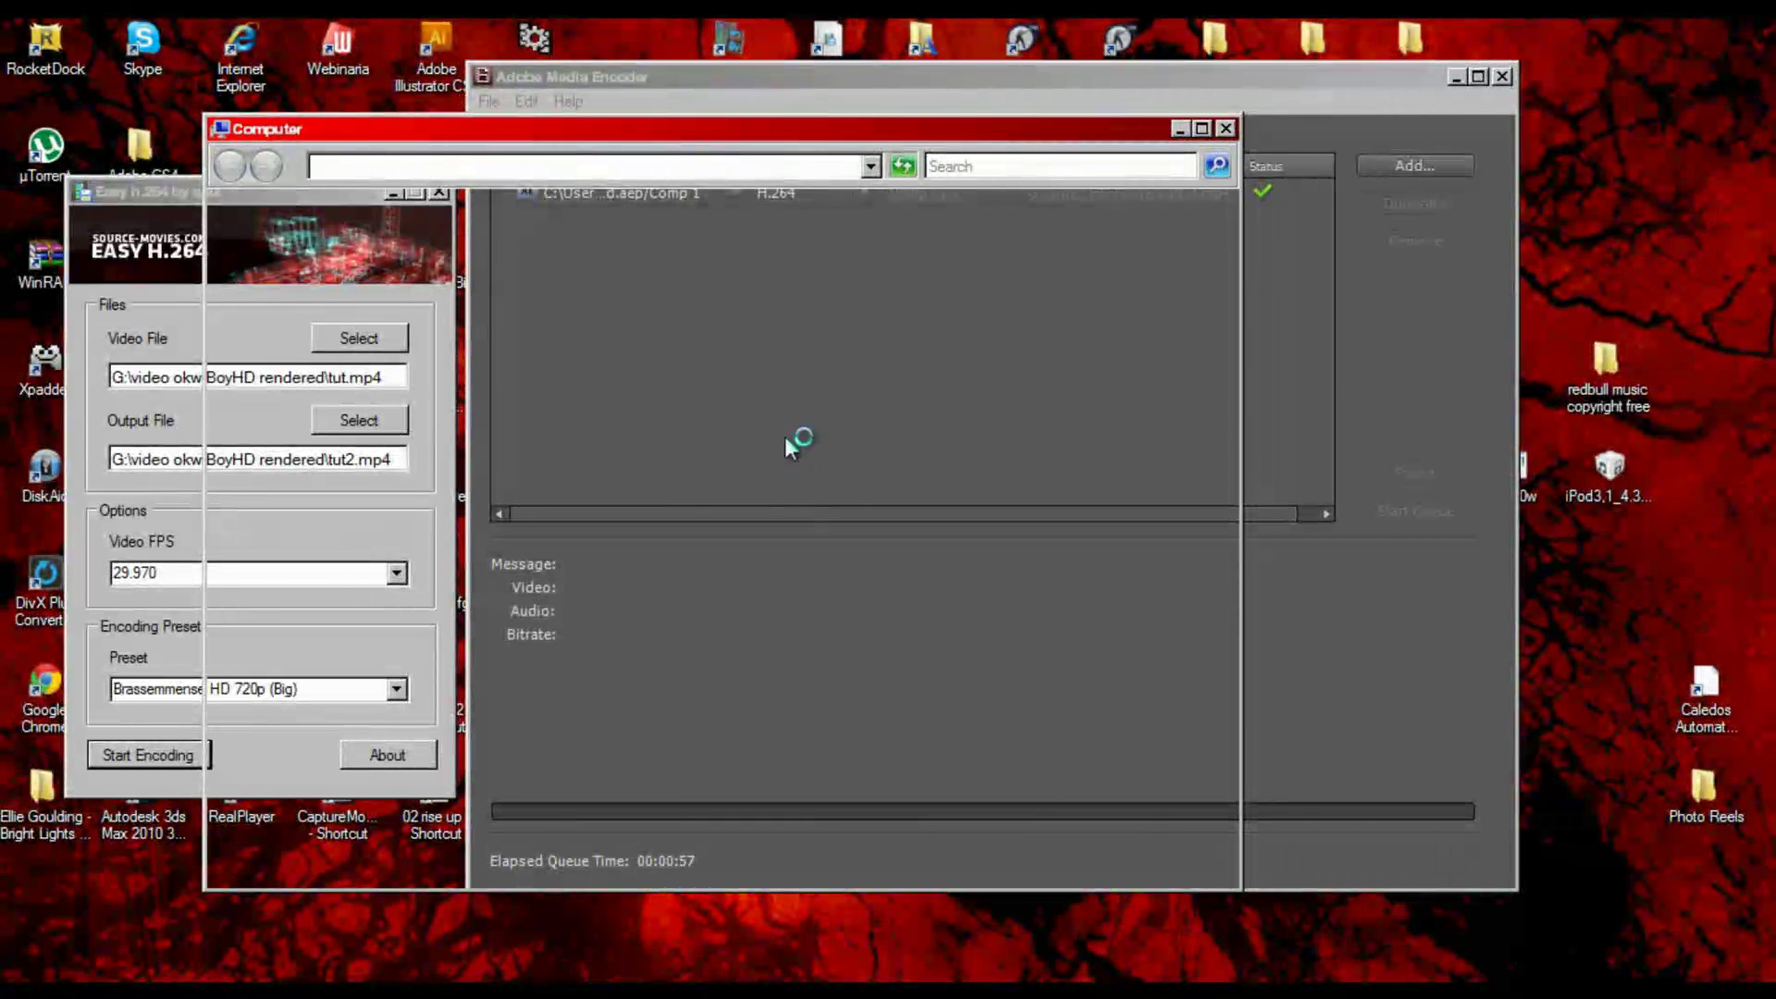
click(976, 344)
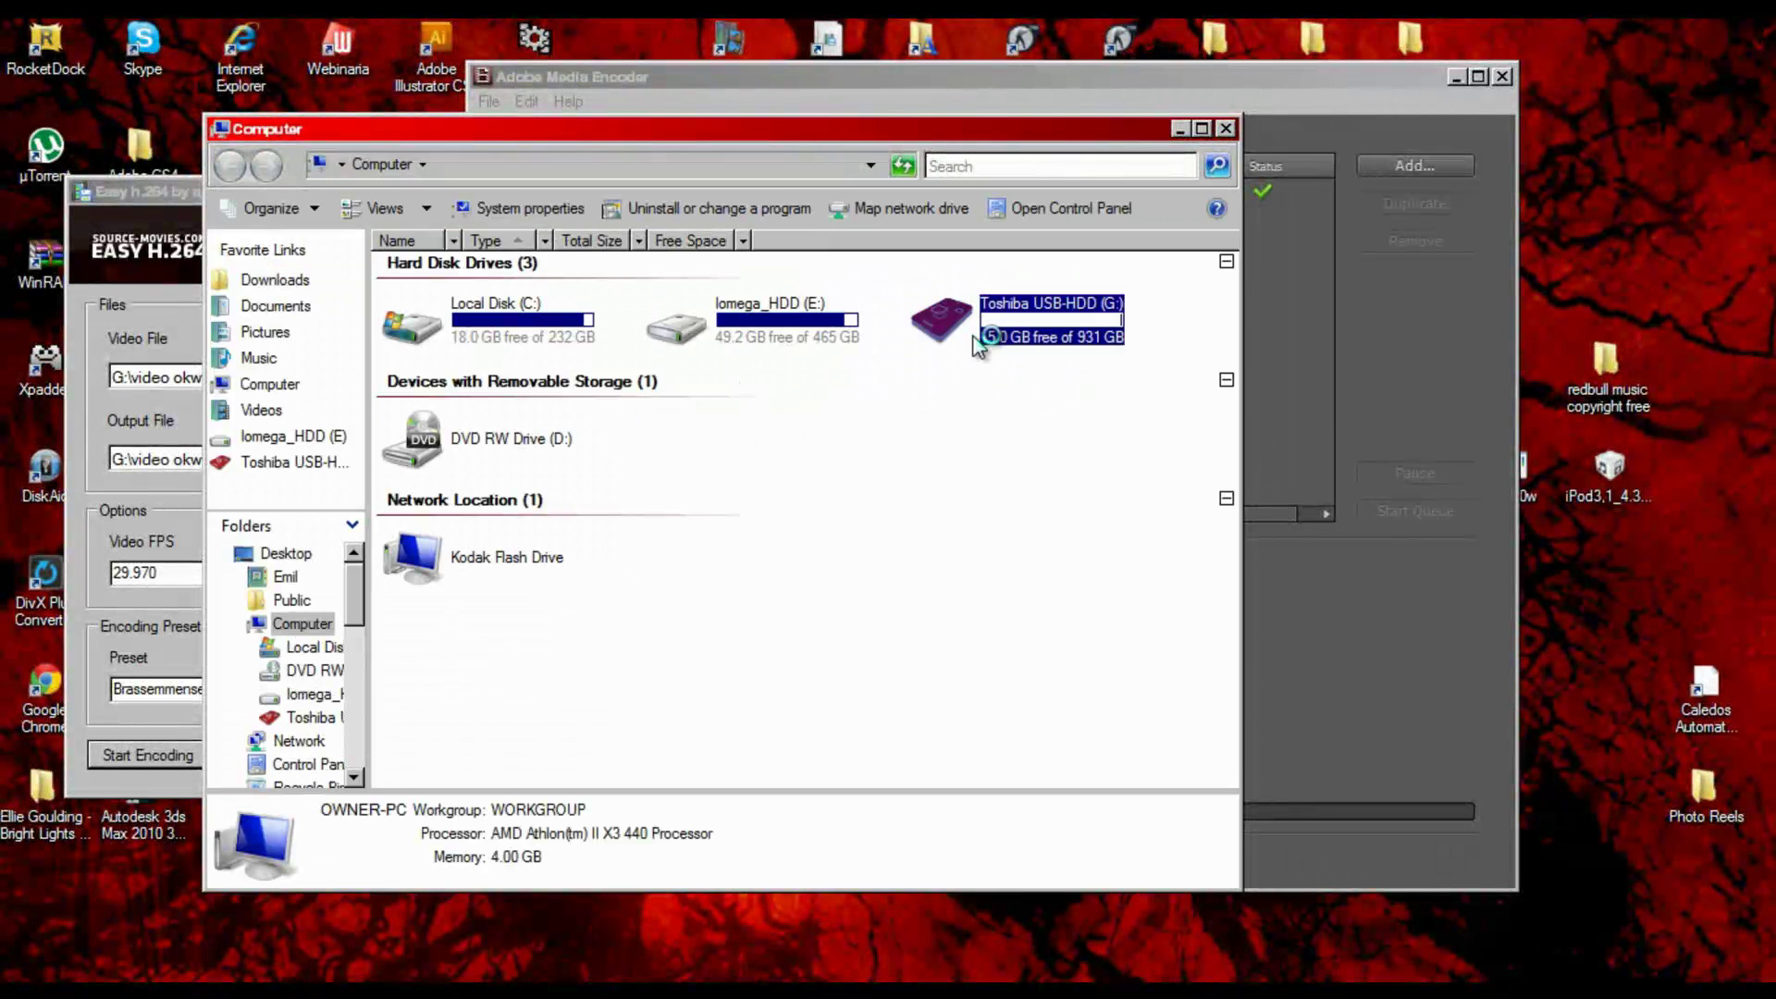
double_click(978, 345)
click(455, 407)
scroll(1040, 618, down, 5)
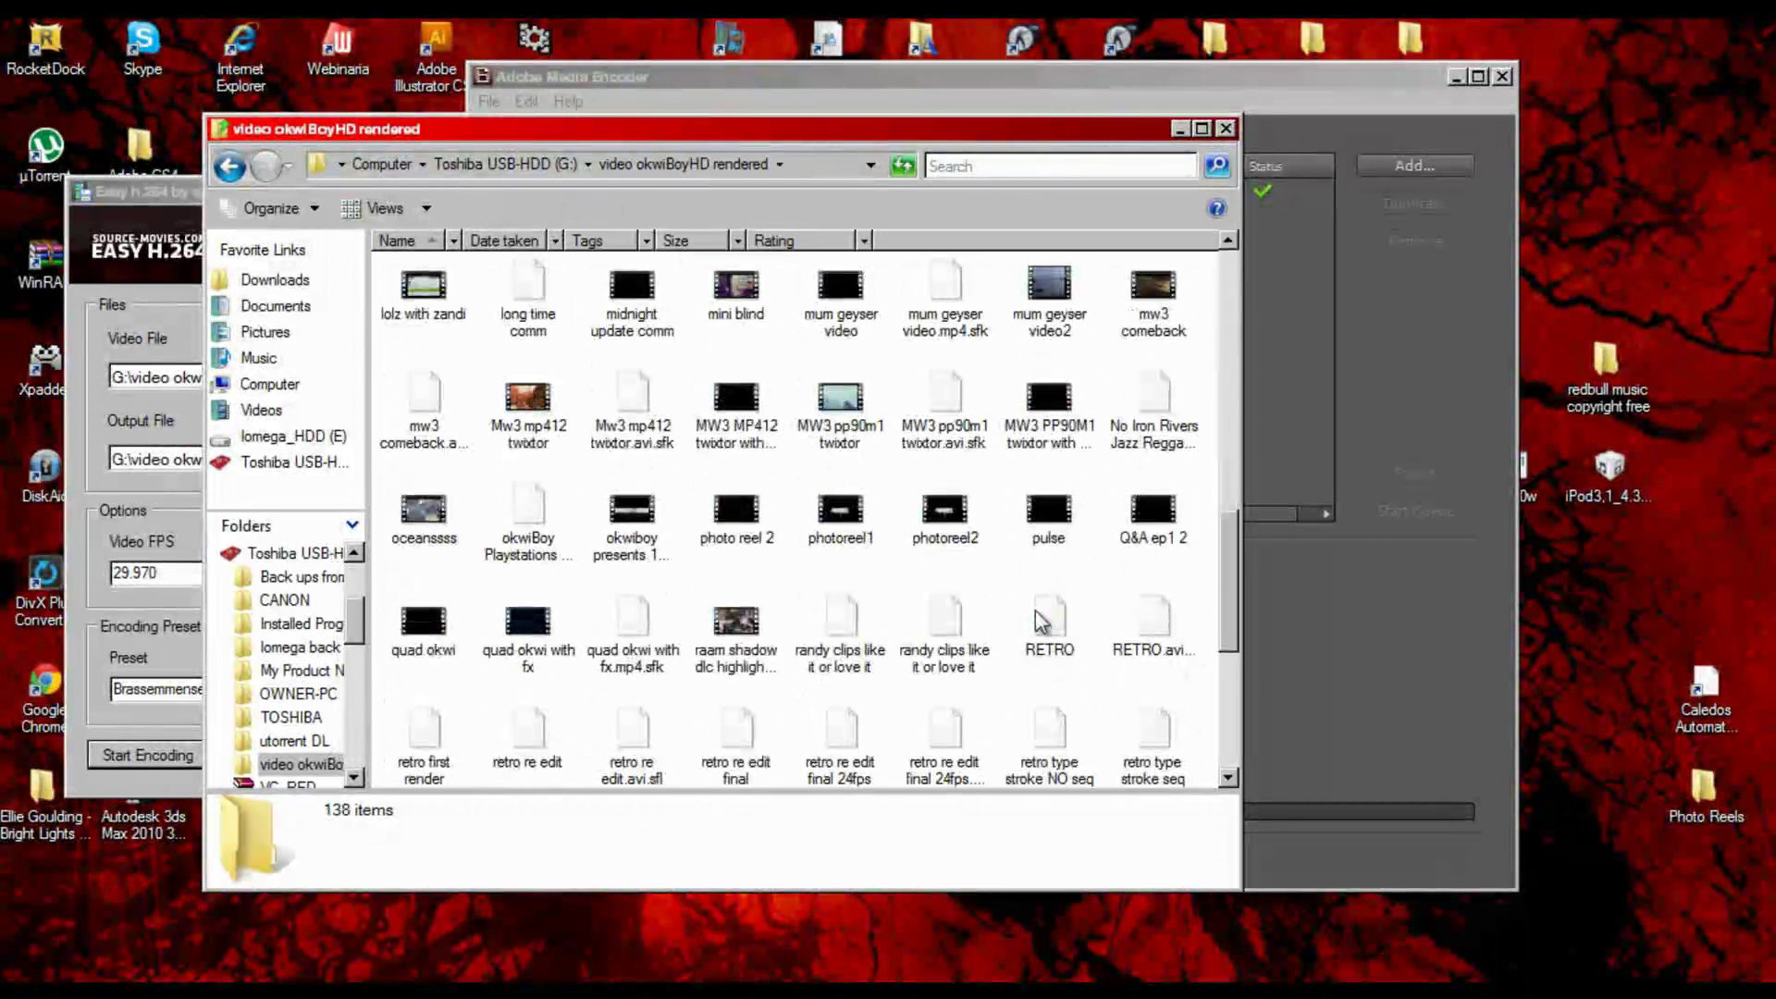
scroll(1040, 618, down, 2)
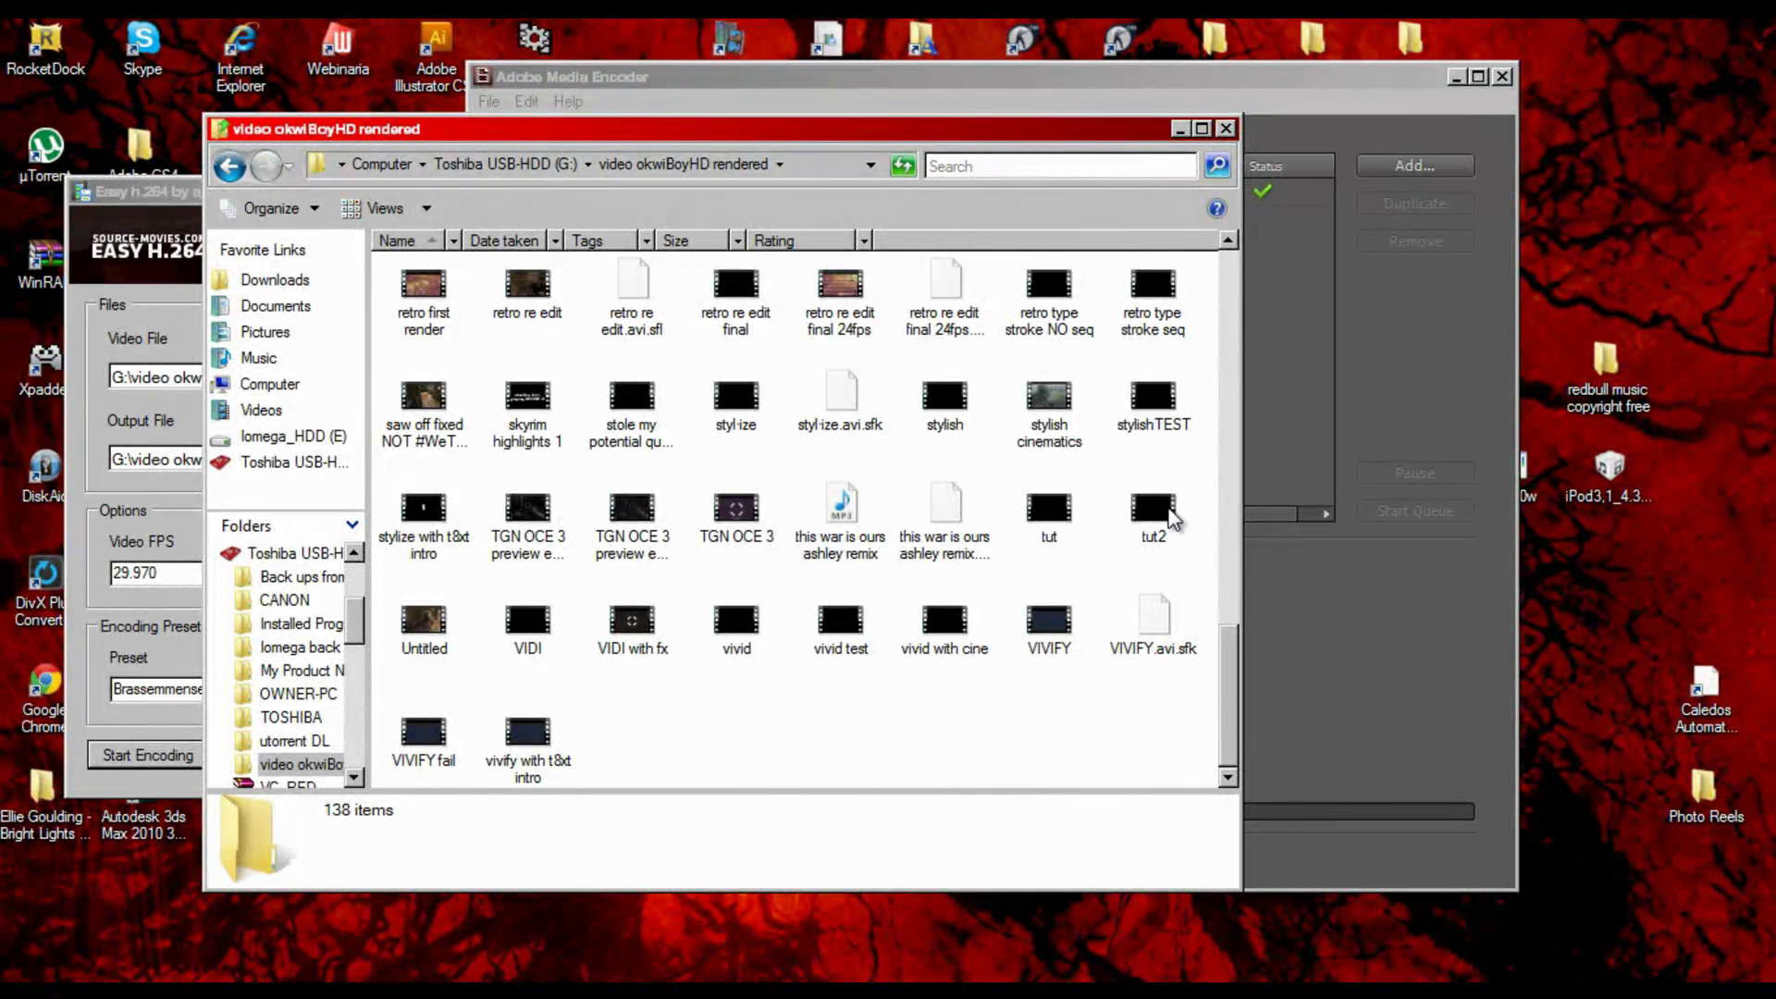
click(1167, 516)
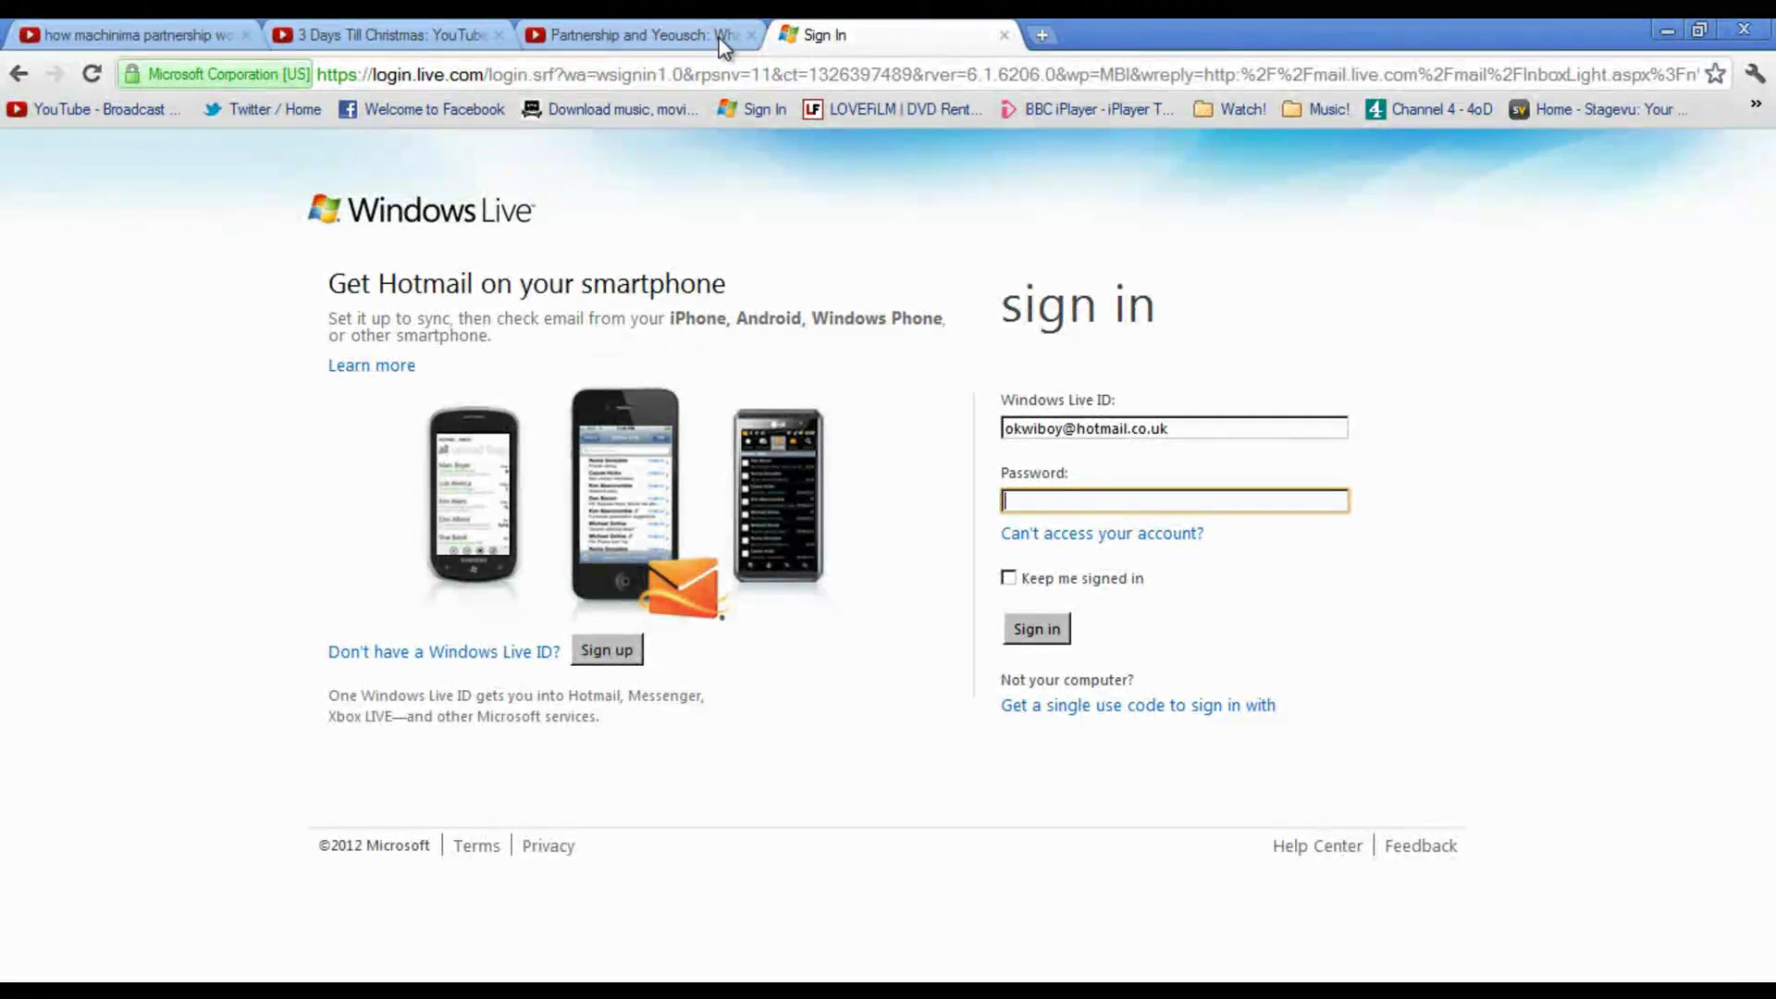
Go to YouTube's video upload page in a new browser tab.
click(1043, 35)
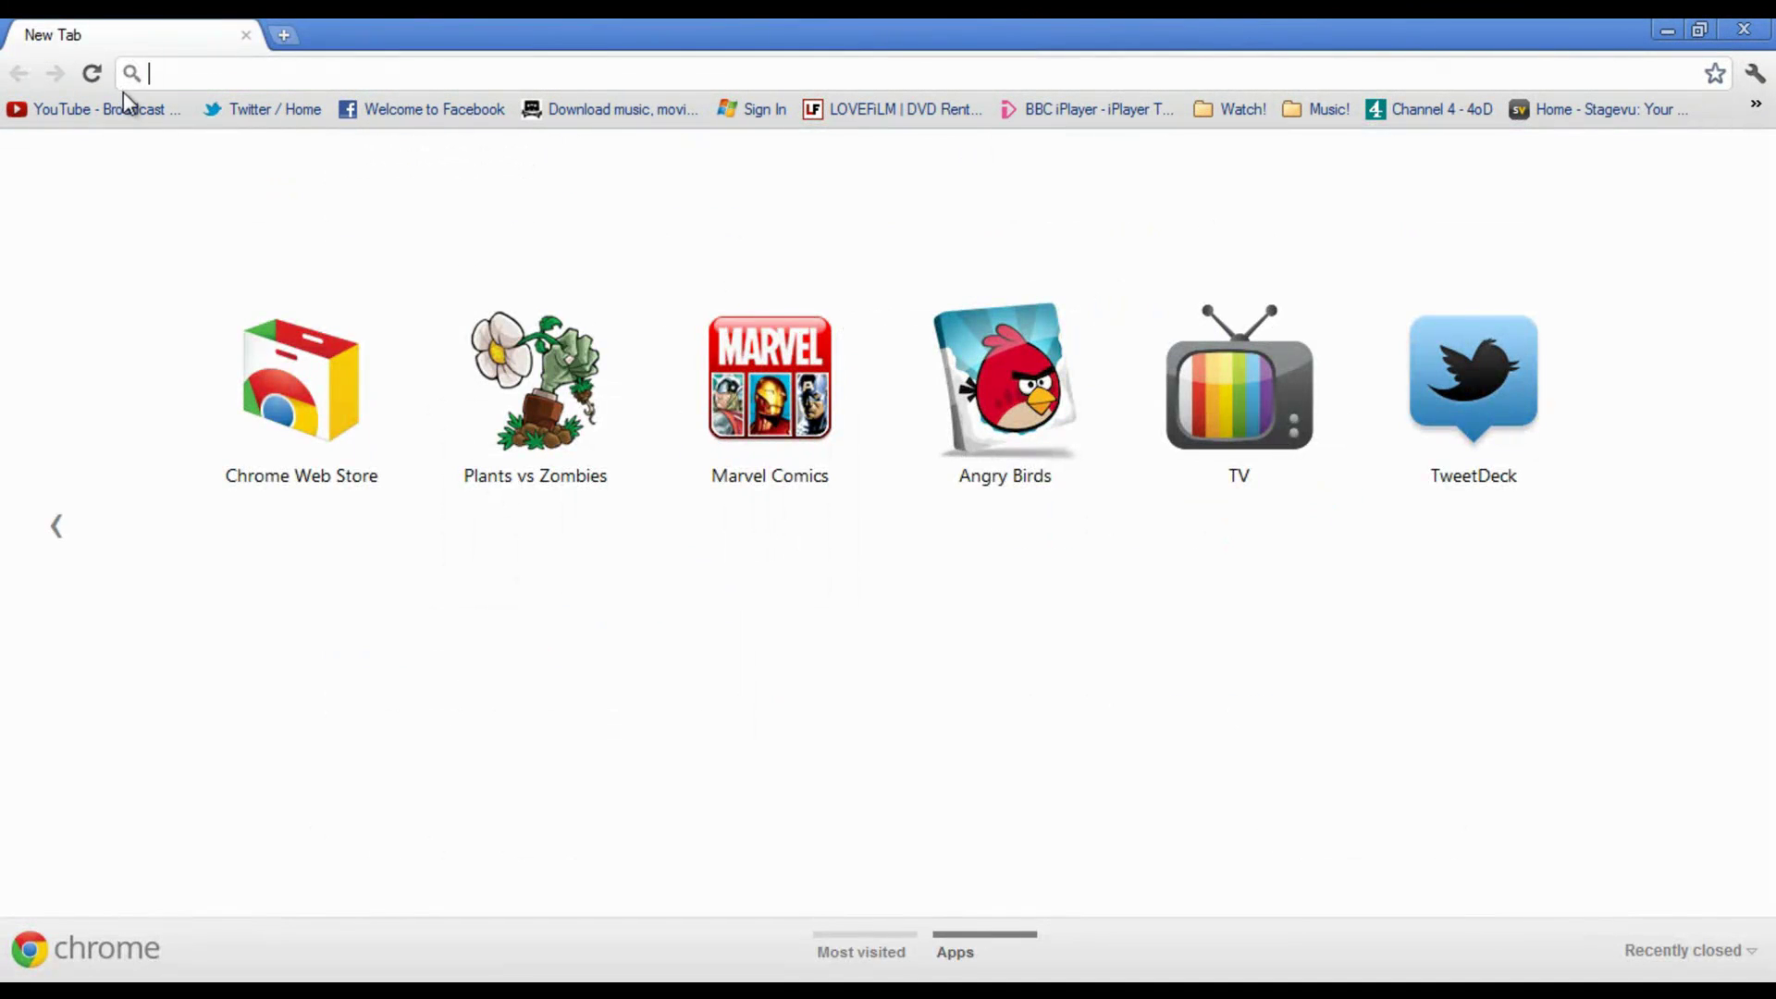
click(130, 108)
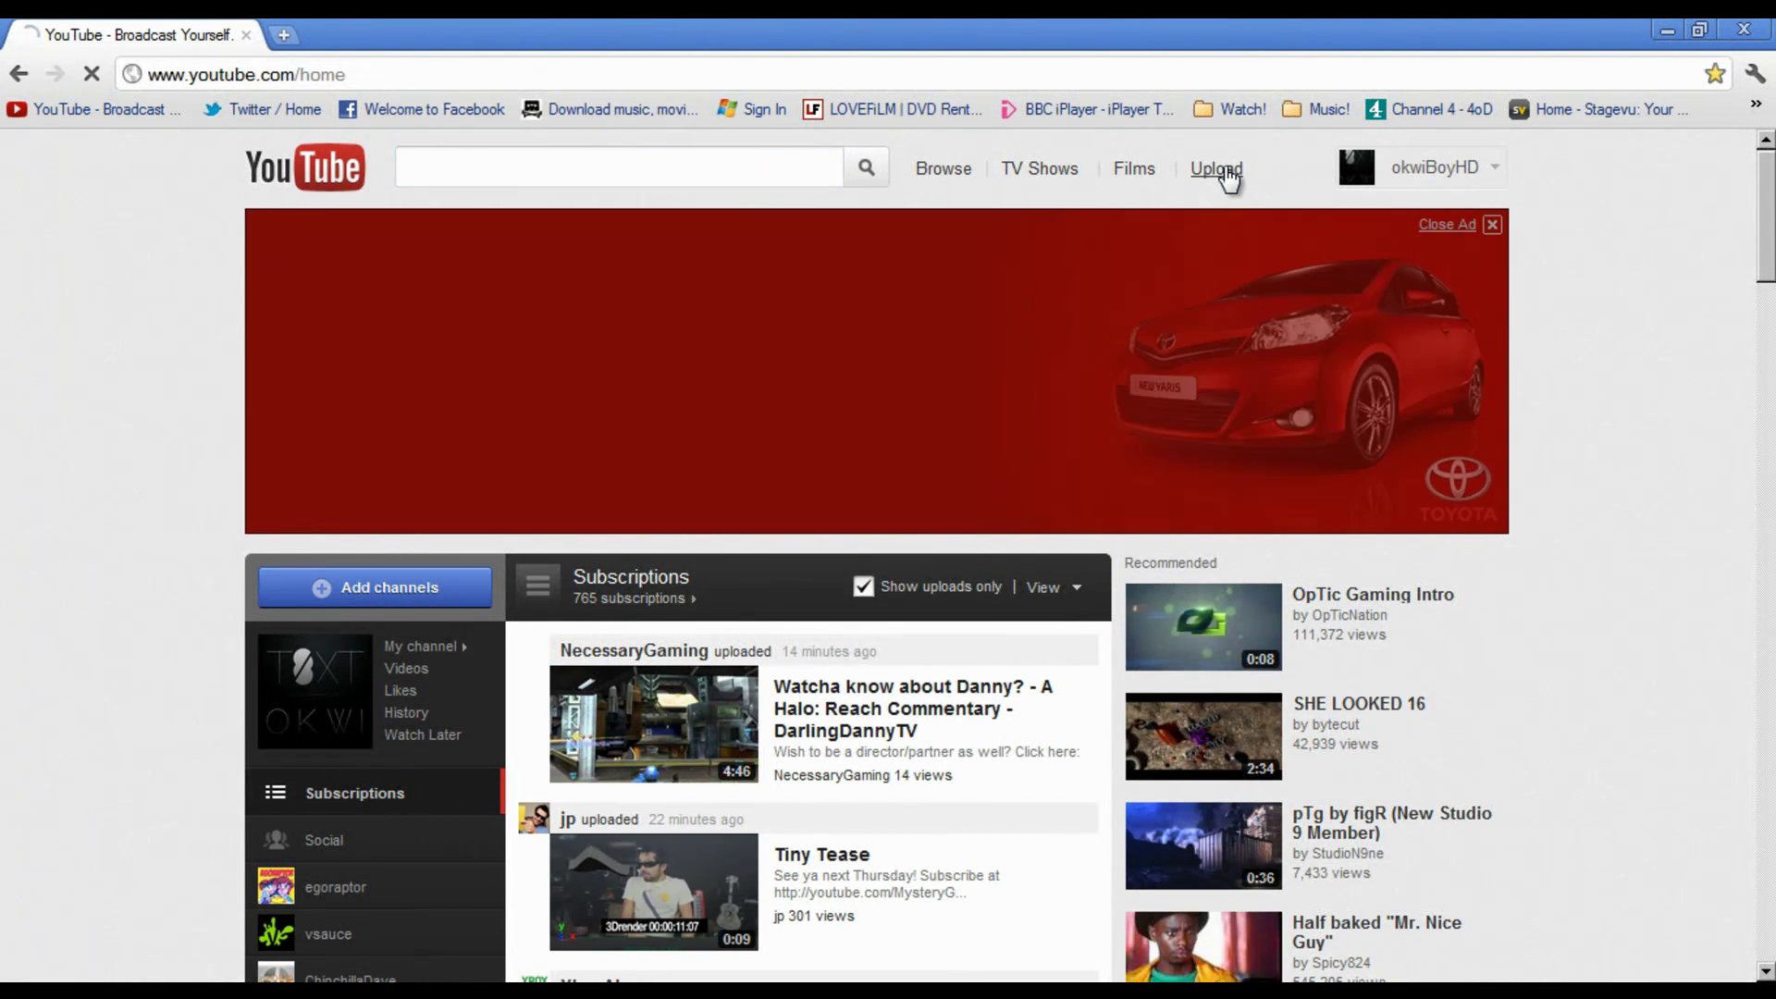
click(1227, 171)
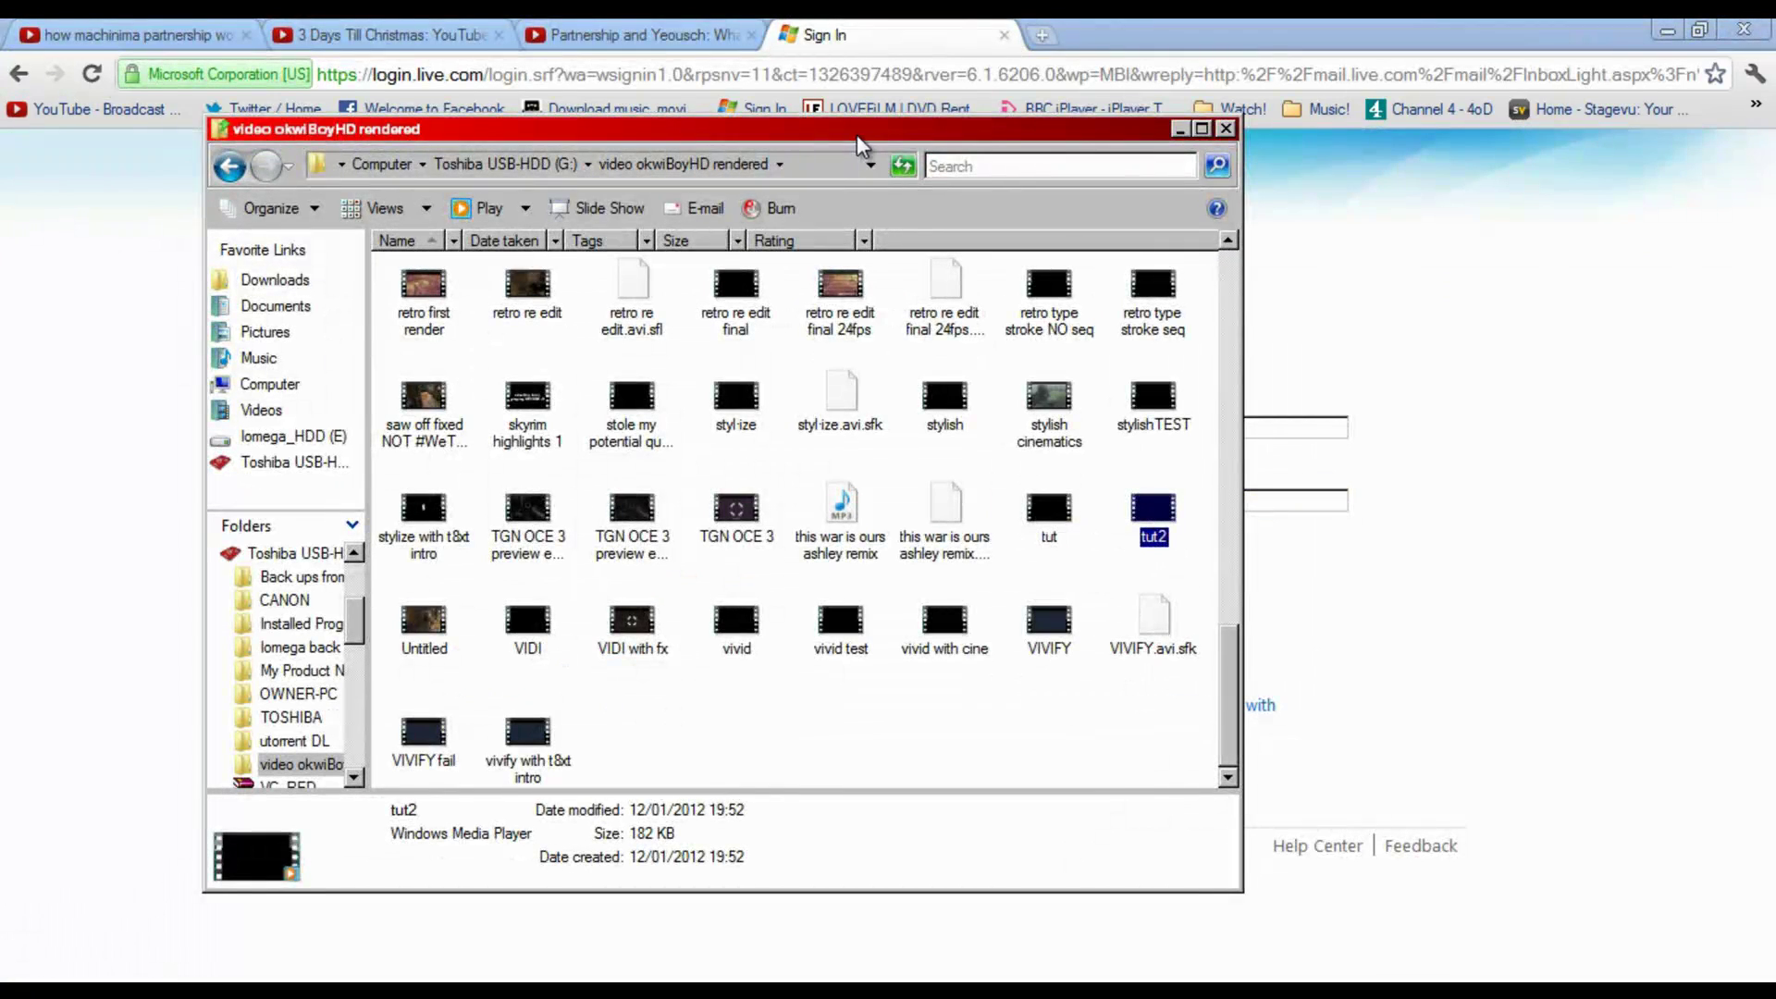
Drag tut2 from the Explorer folder onto the YouTube upload page.
drag(907, 143, 1119, 143)
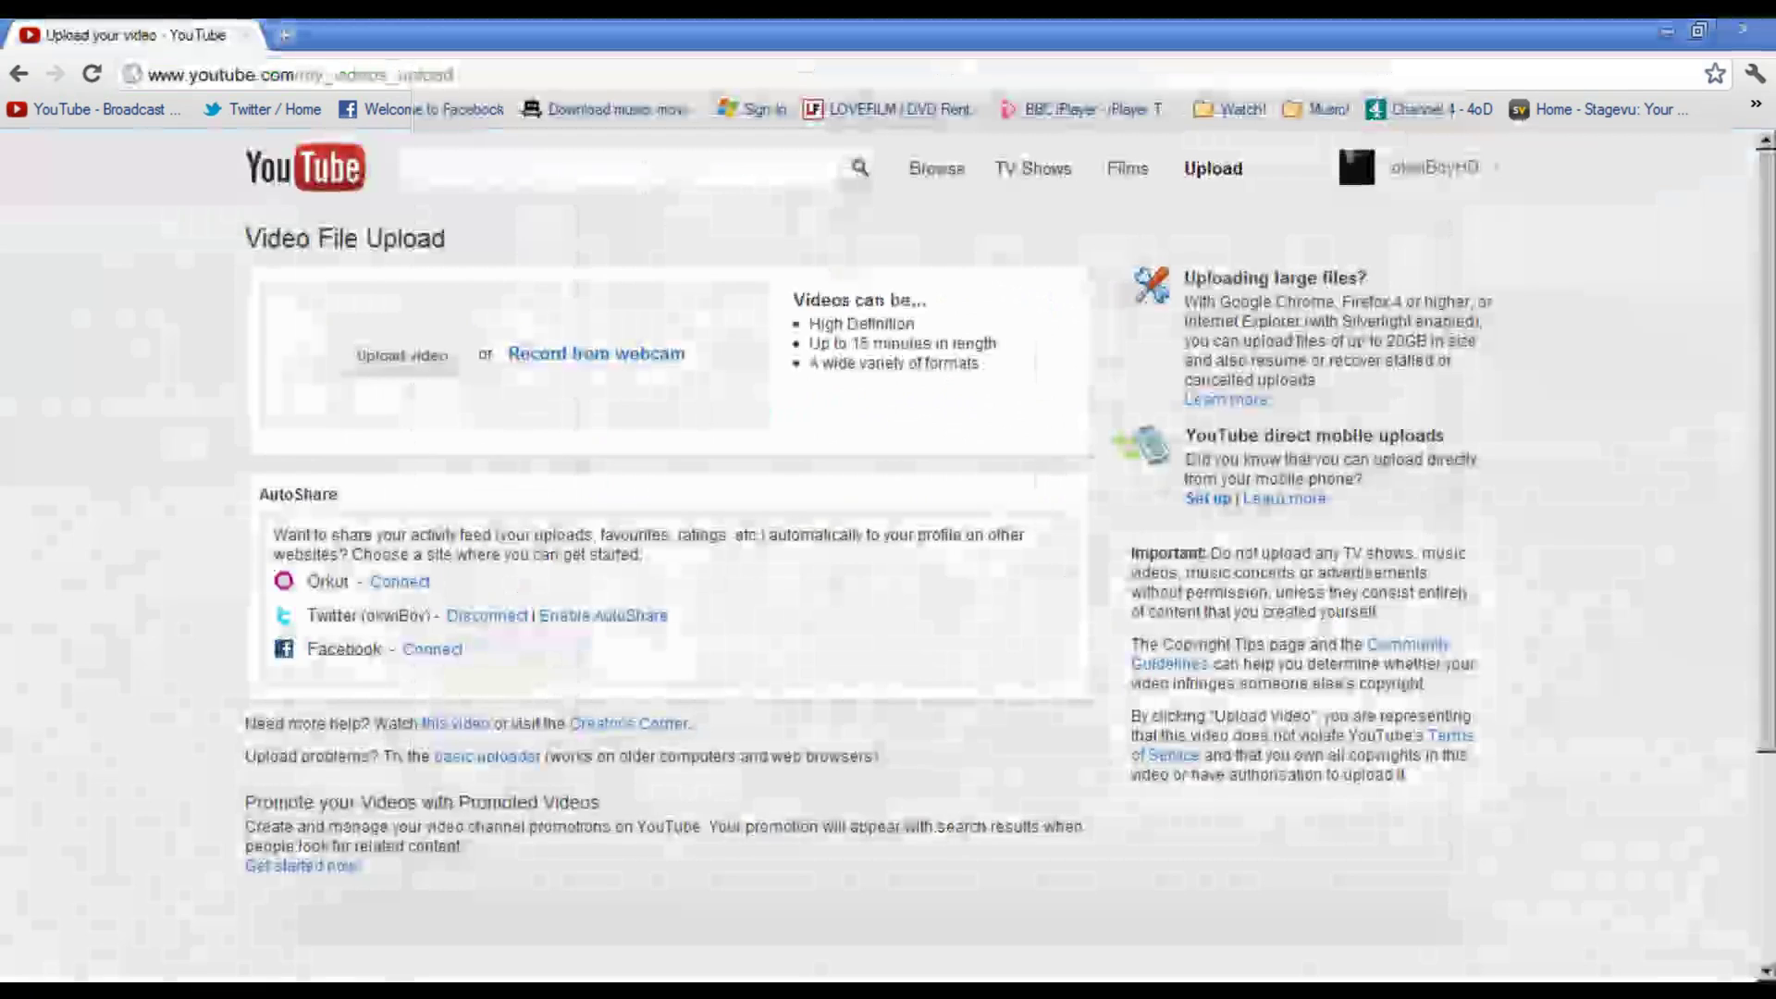
key(alt+Tab)
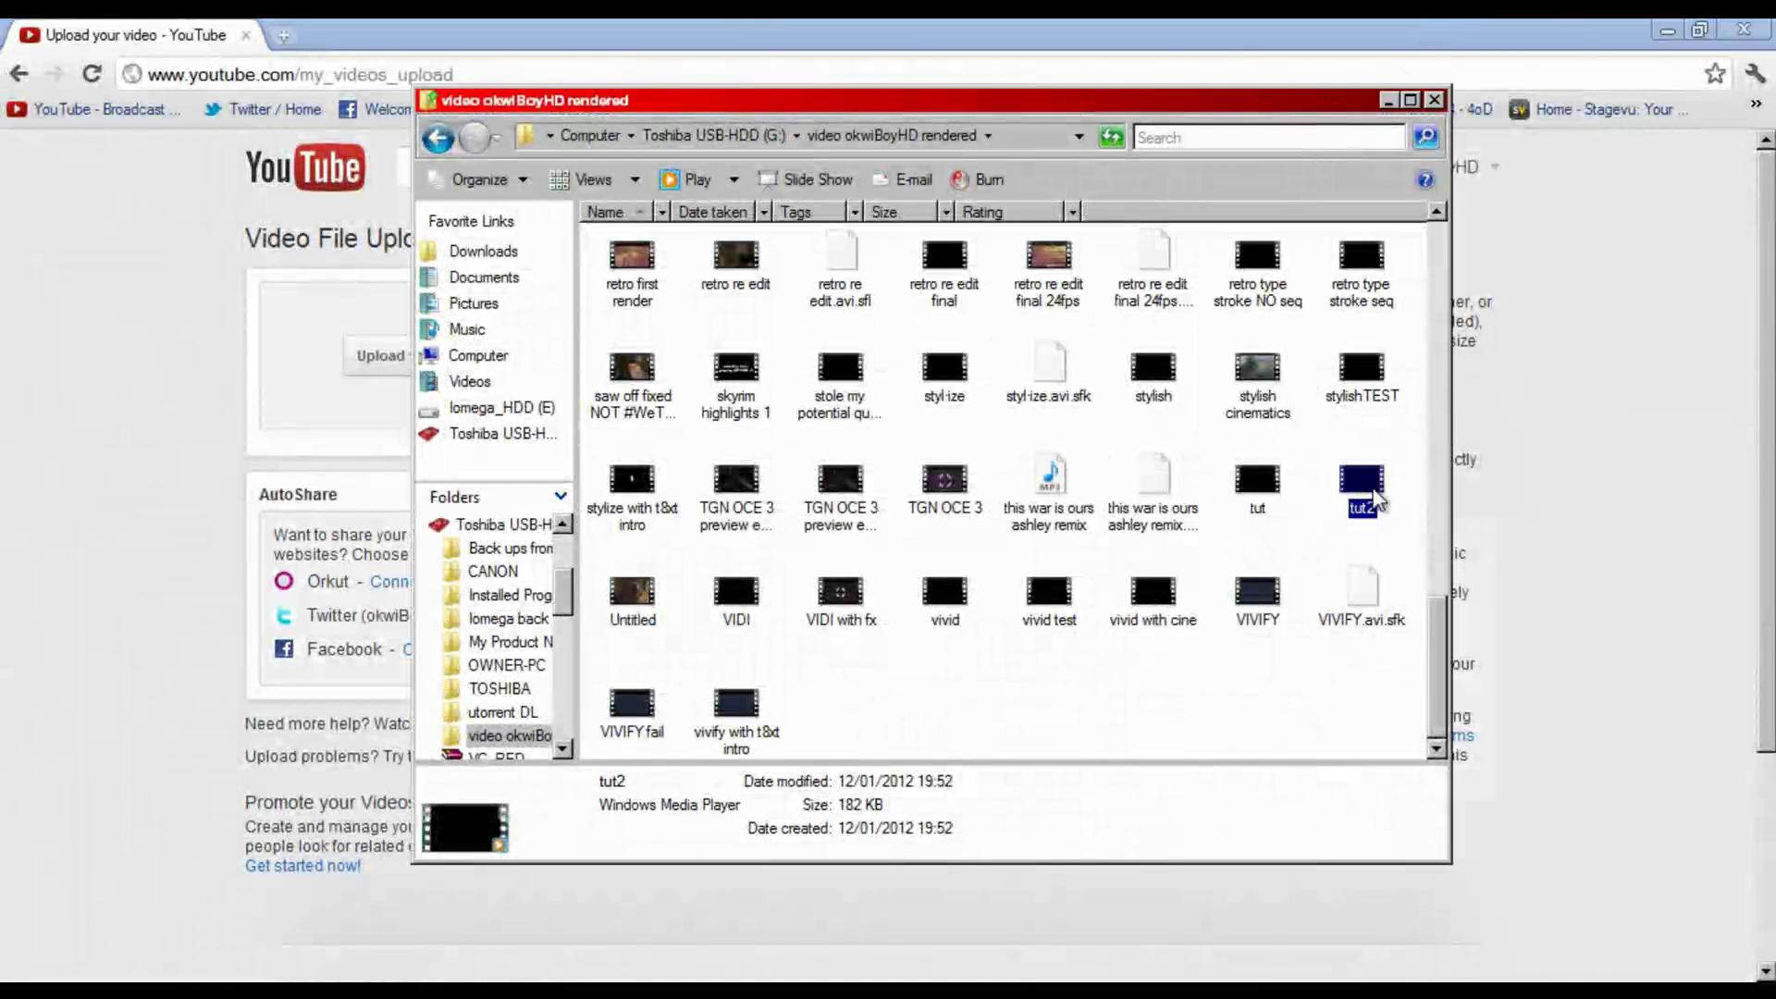
drag(1361, 490, 426, 342)
Upload tut2.mp4 with 'Submit this video for revenue sharing' unchecked until it reaches 100%.
key(Return)
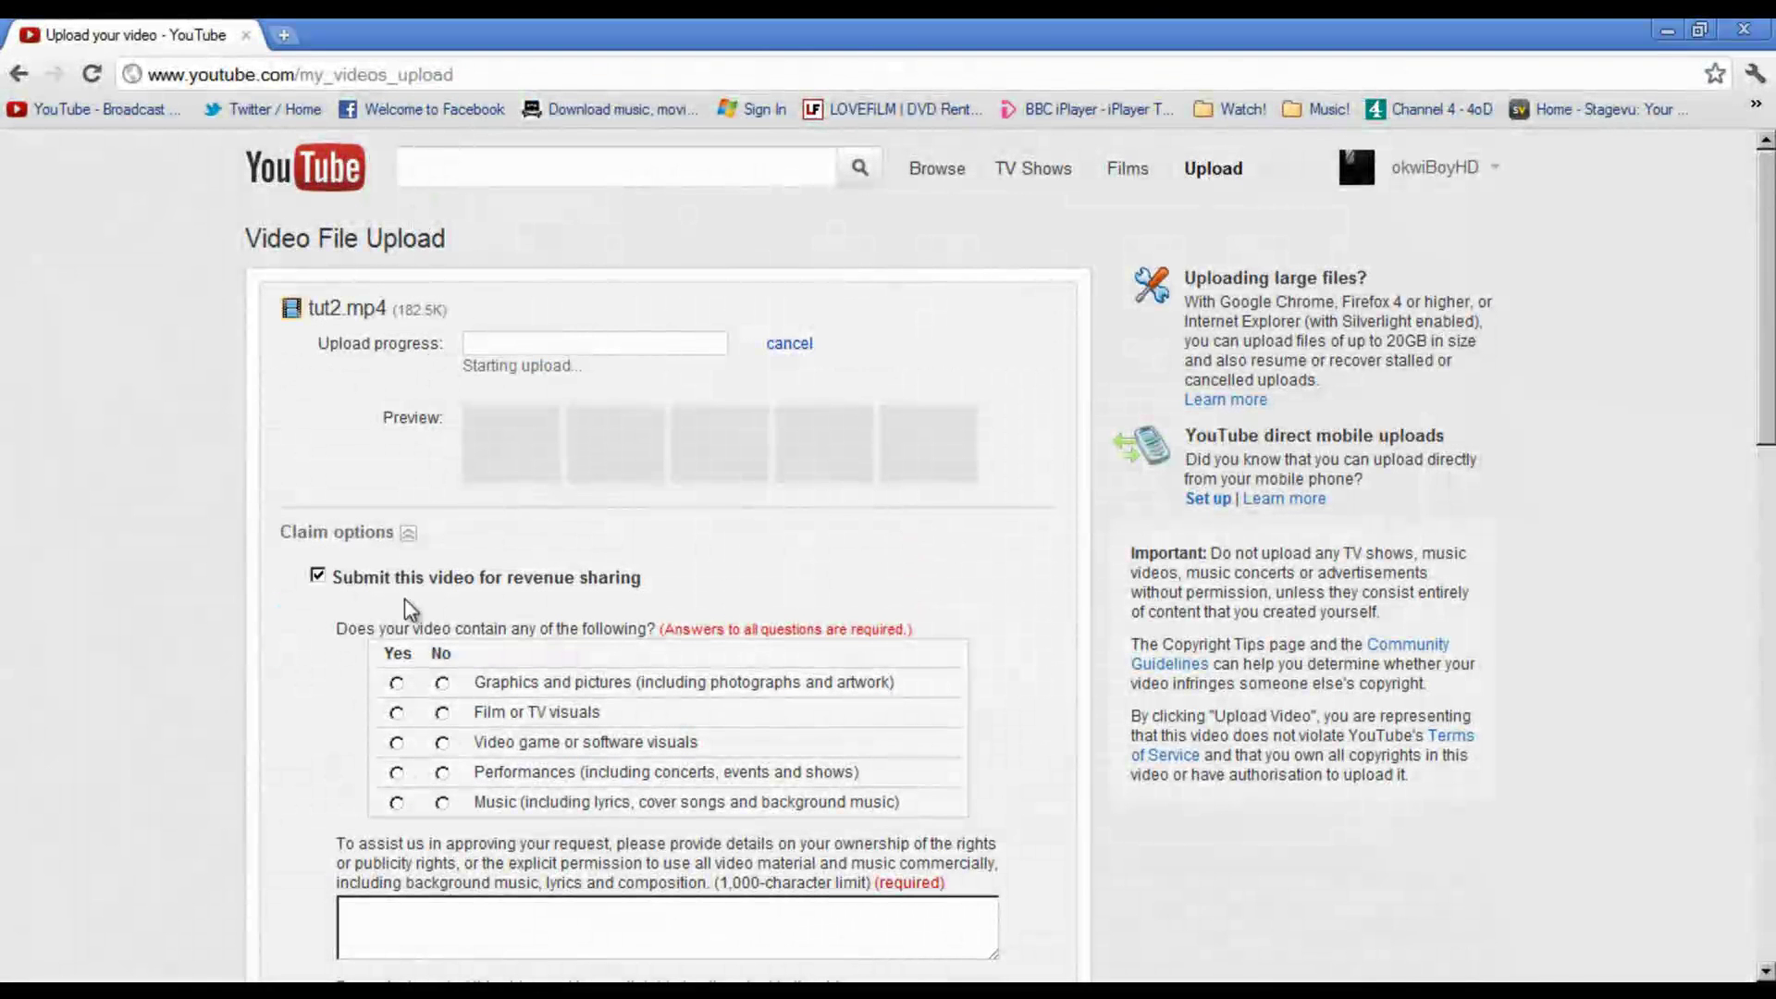
click(317, 575)
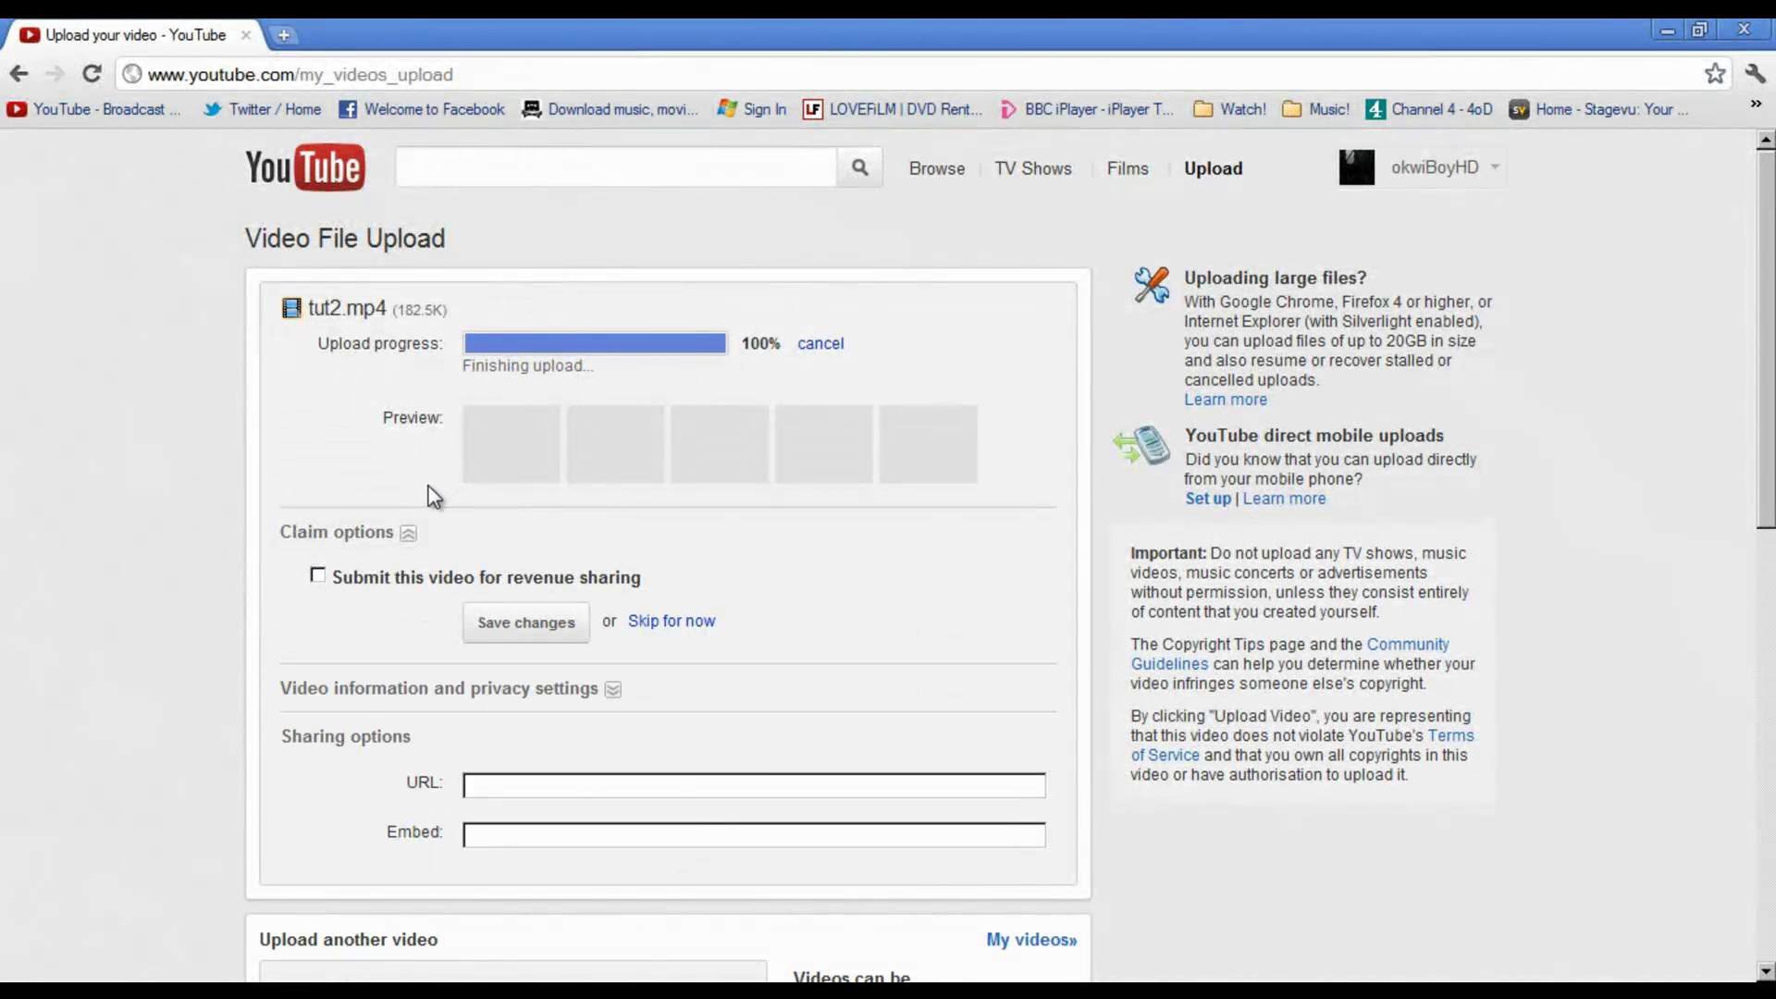
scroll(427, 490, down, 2)
scroll(502, 505, up, 2)
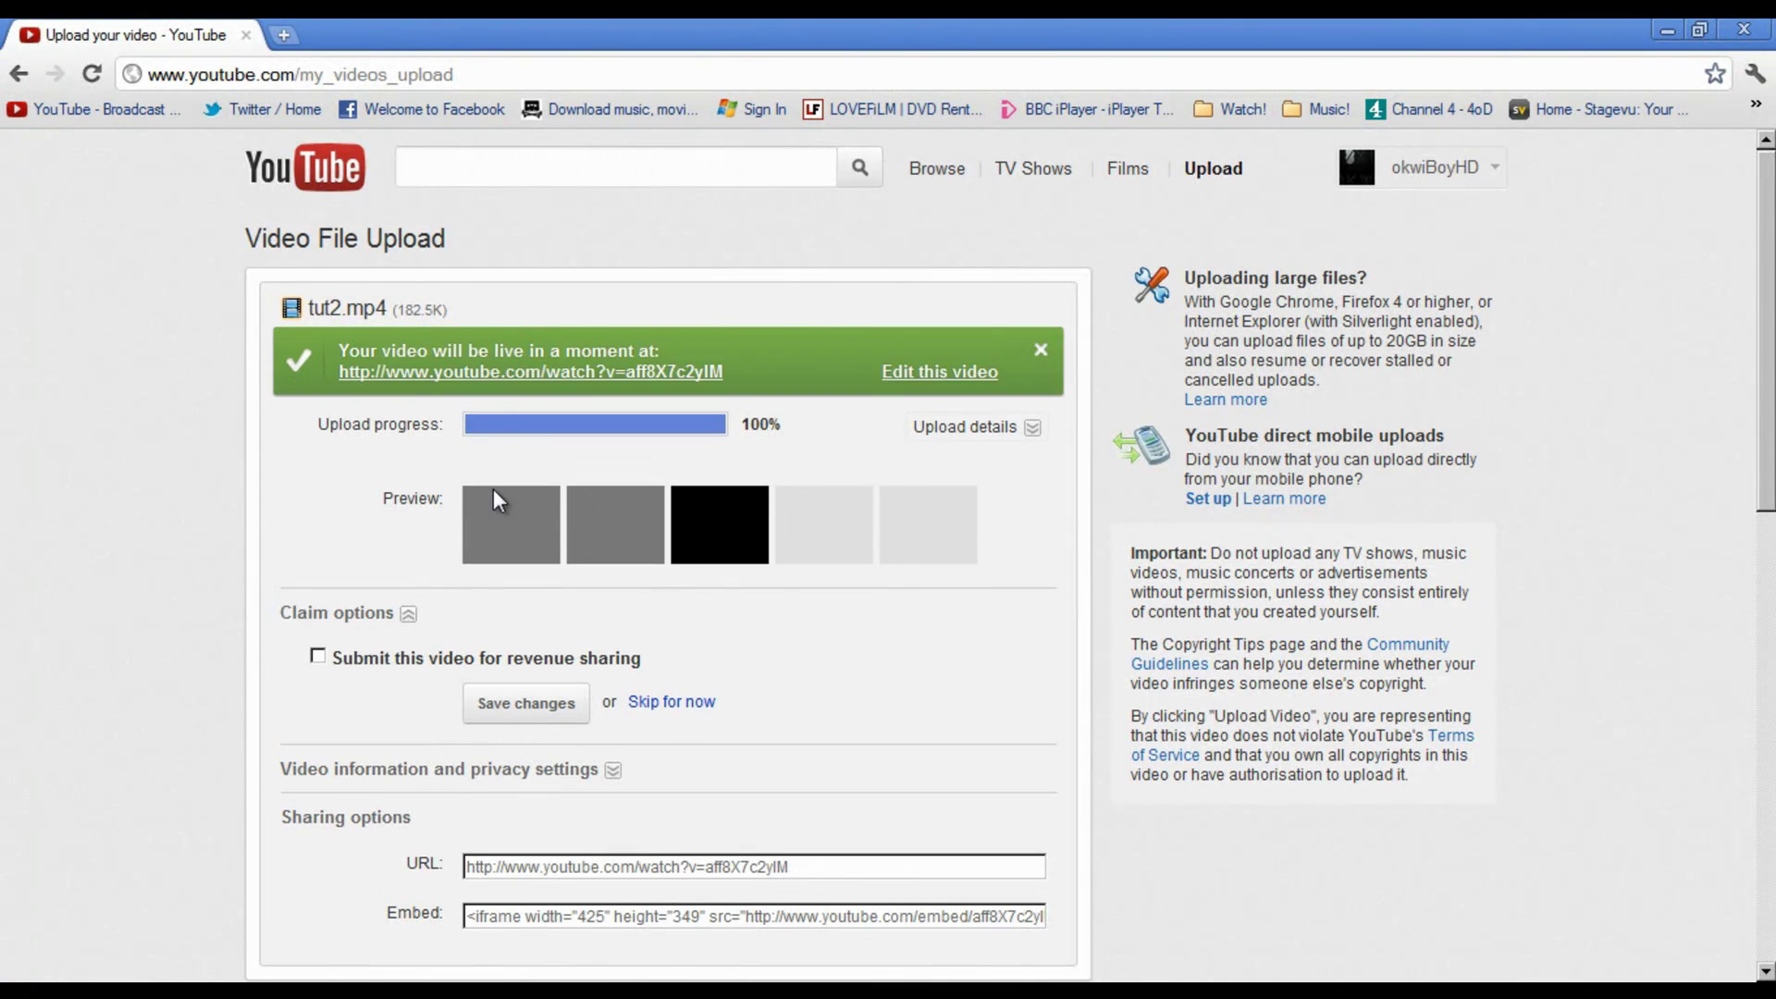
Open the tut2 watch page from the upload banner and reload it.
click(588, 373)
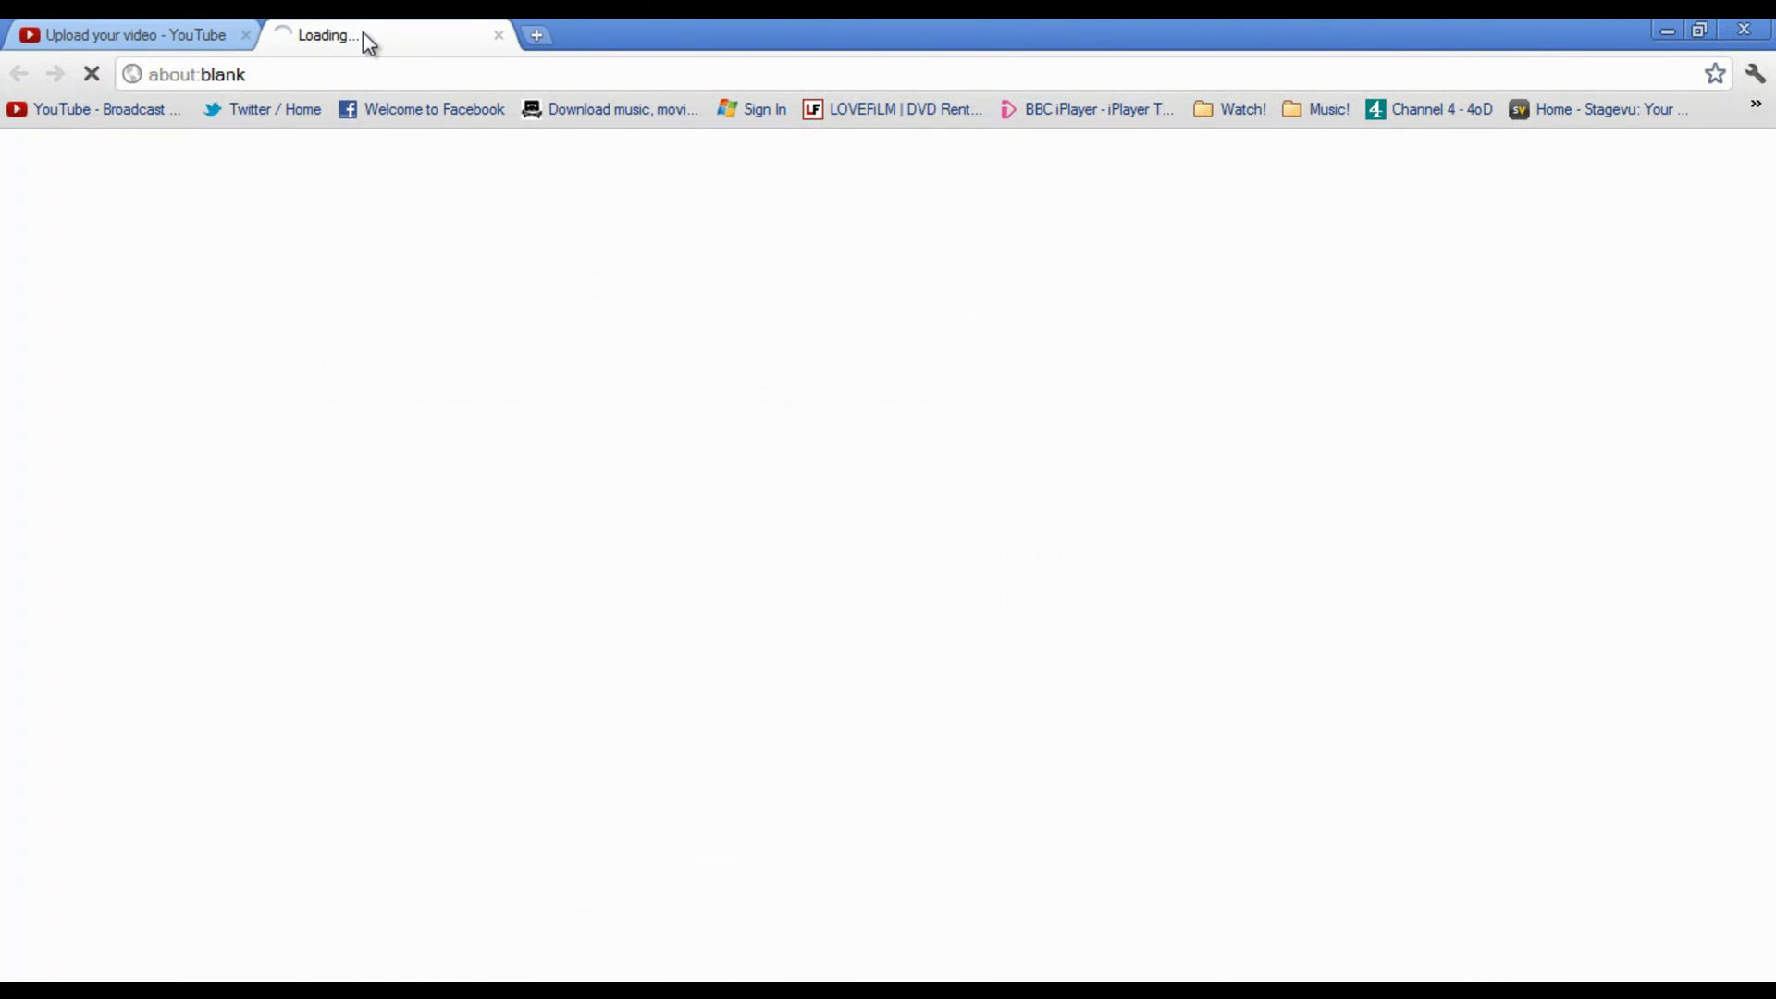
scroll(8, 515, down, 3)
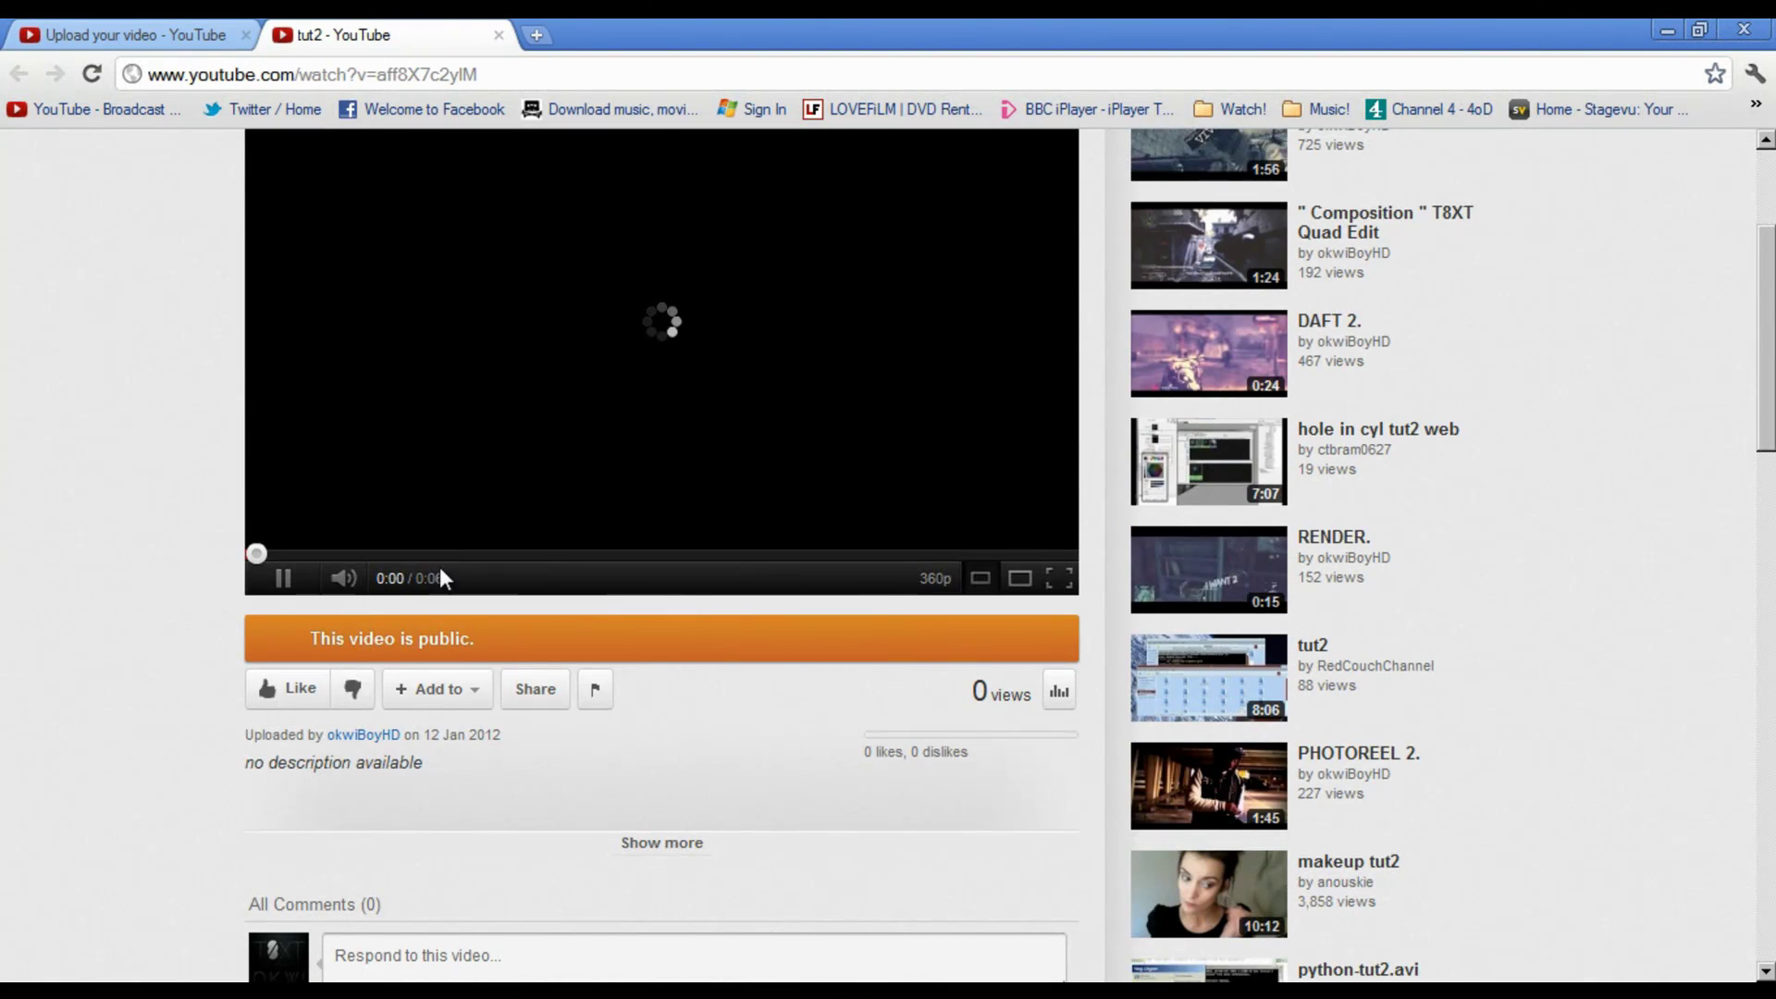
scroll(102, 586, up, 3)
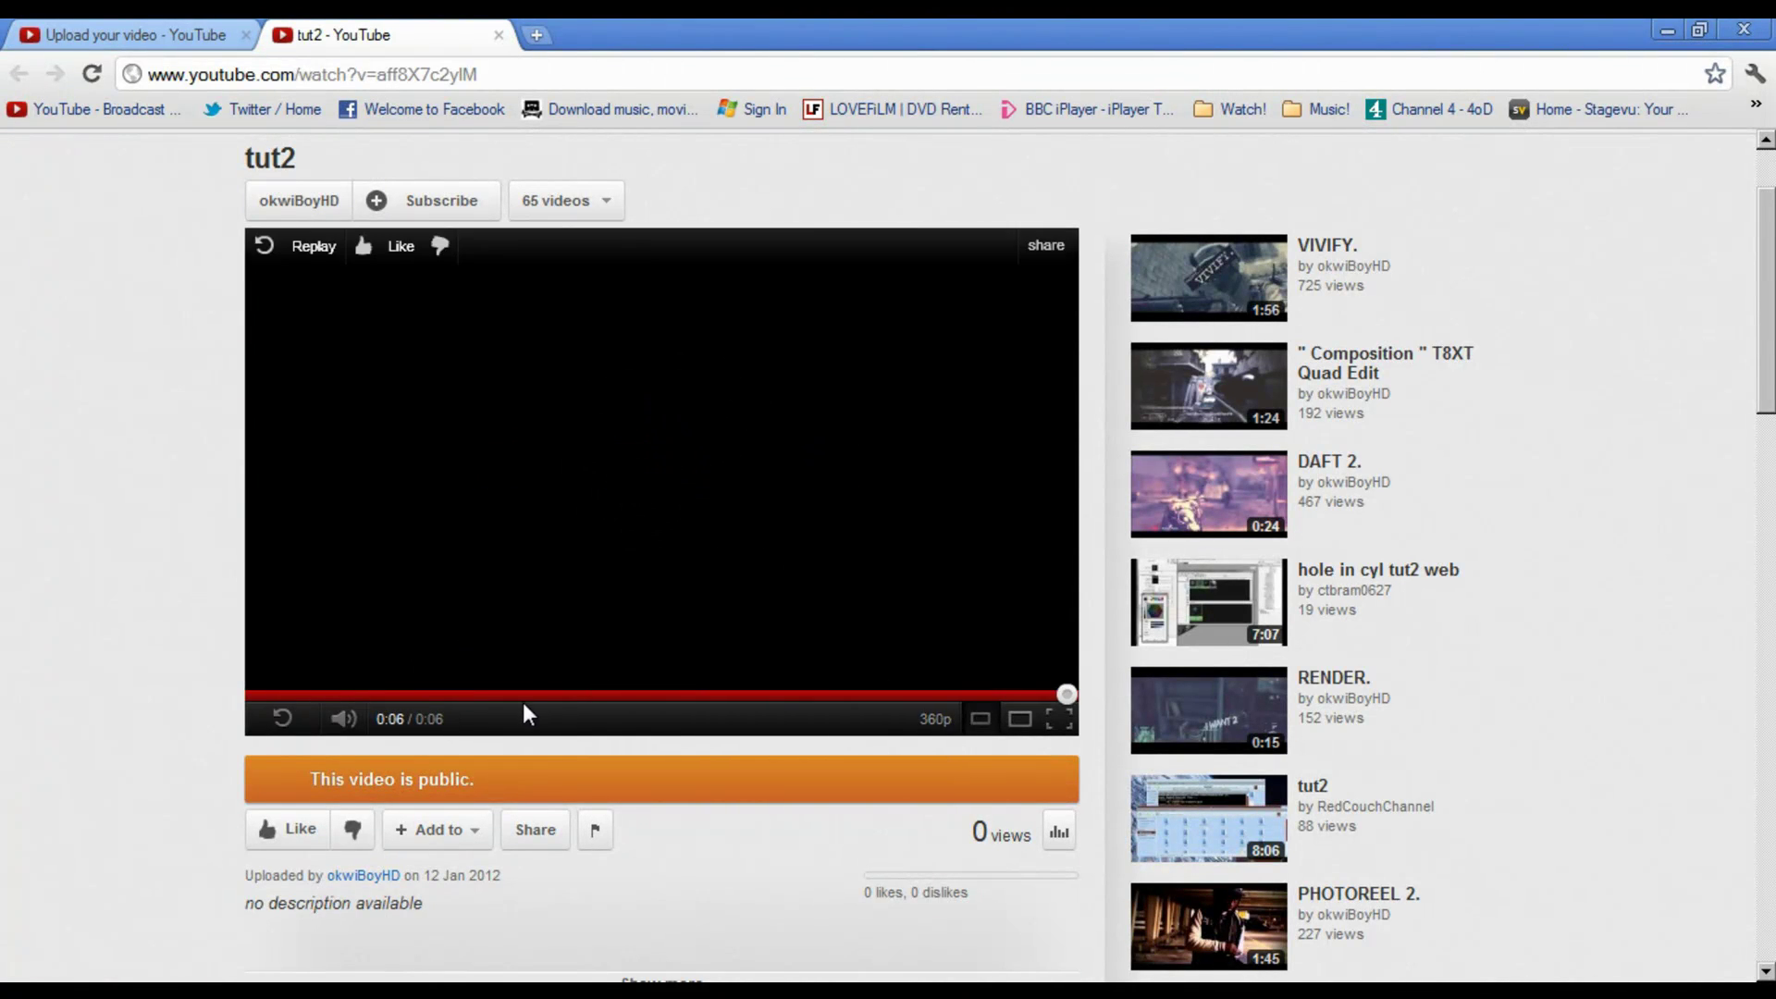
click(935, 718)
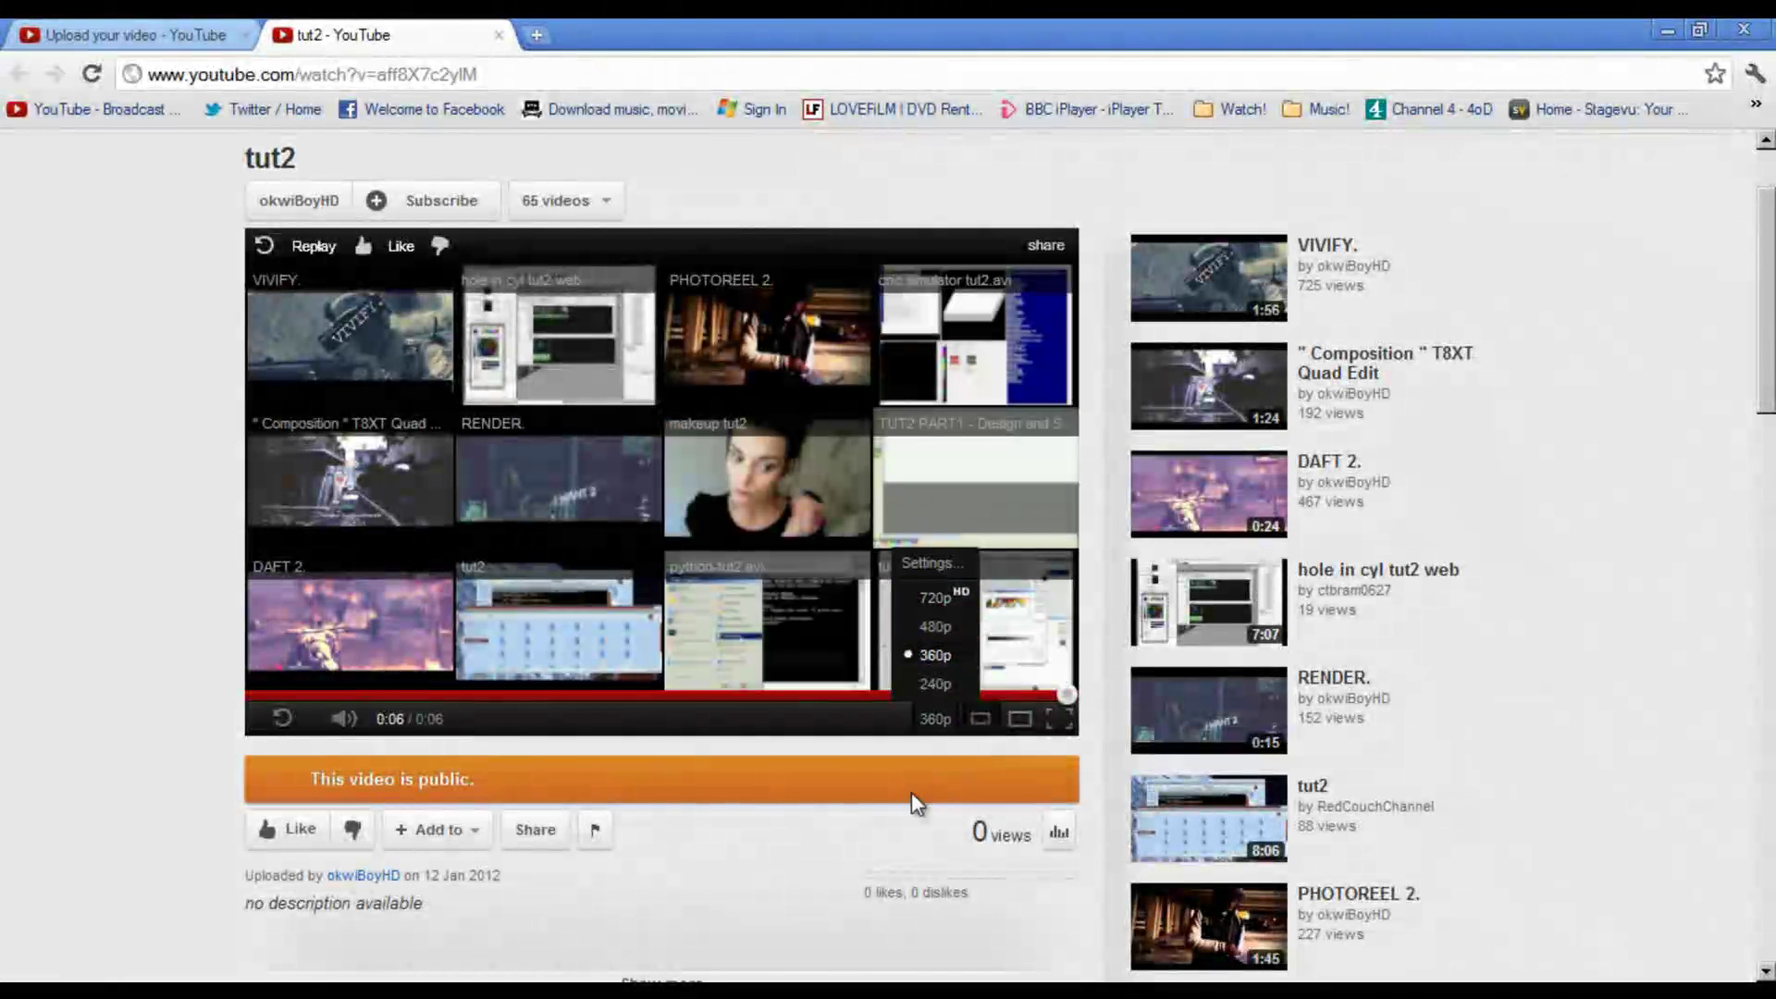
click(111, 107)
Switch tut2 playback quality to 1080p and replay it from the start.
scroll(446, 640, down, 1)
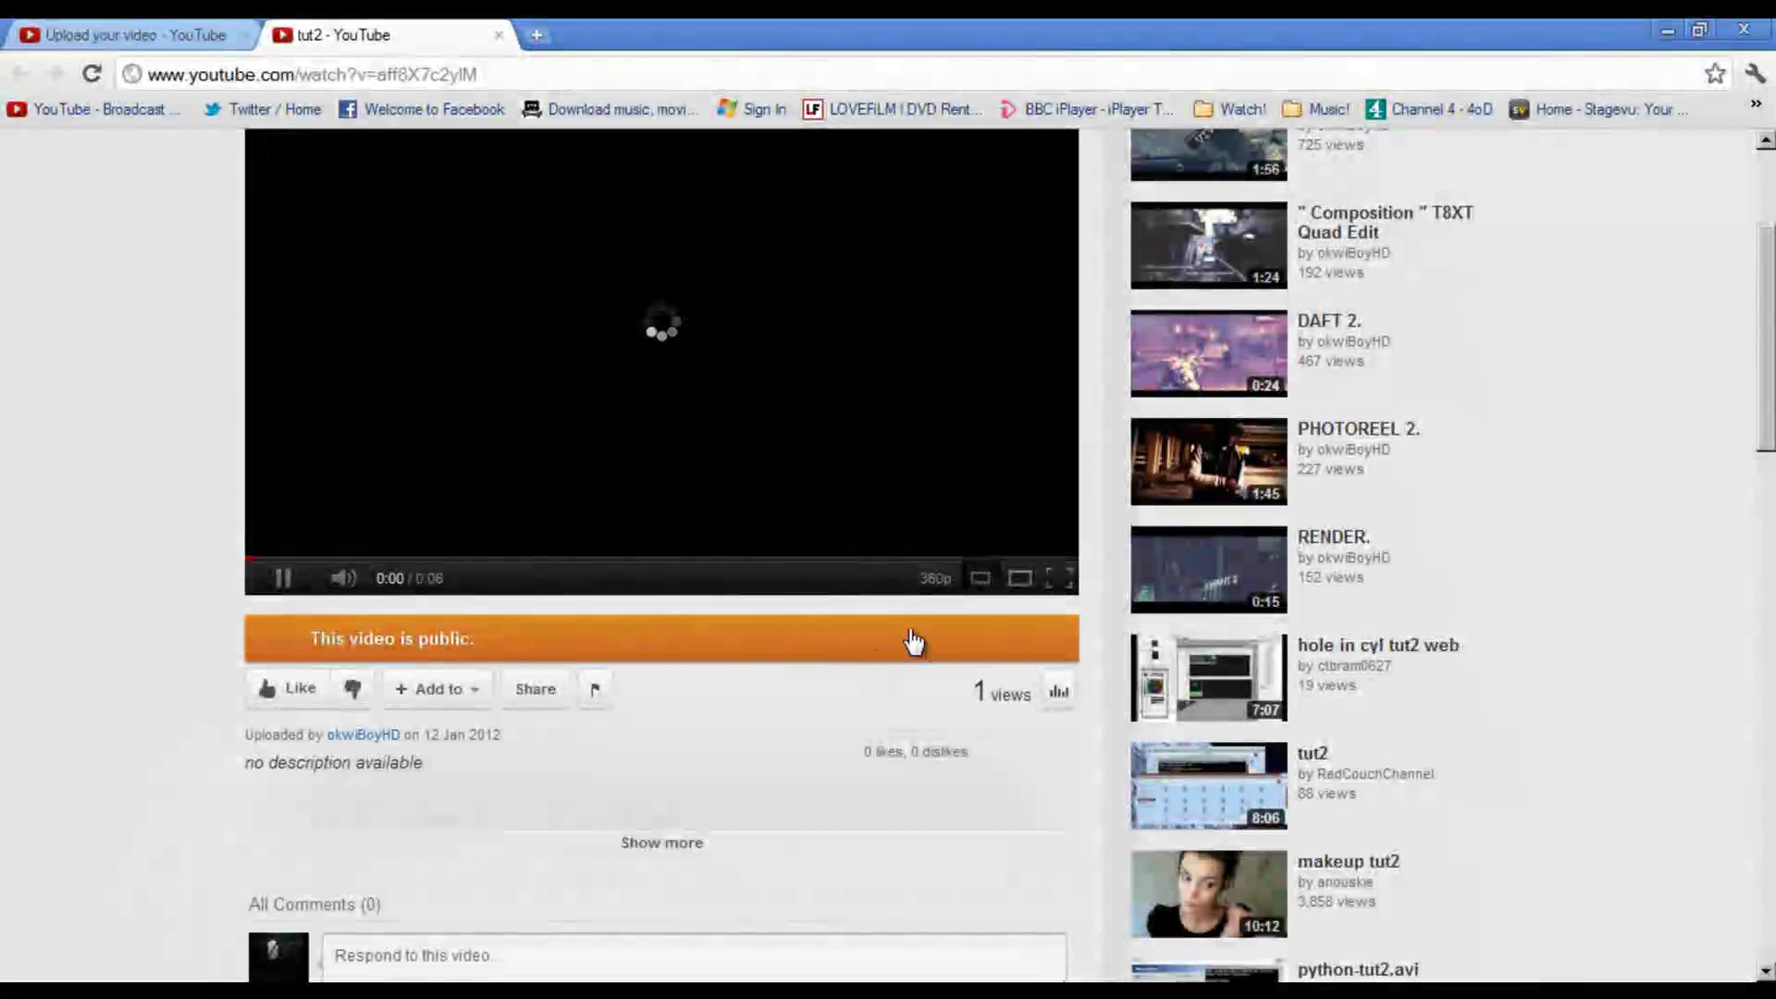
click(933, 578)
click(956, 445)
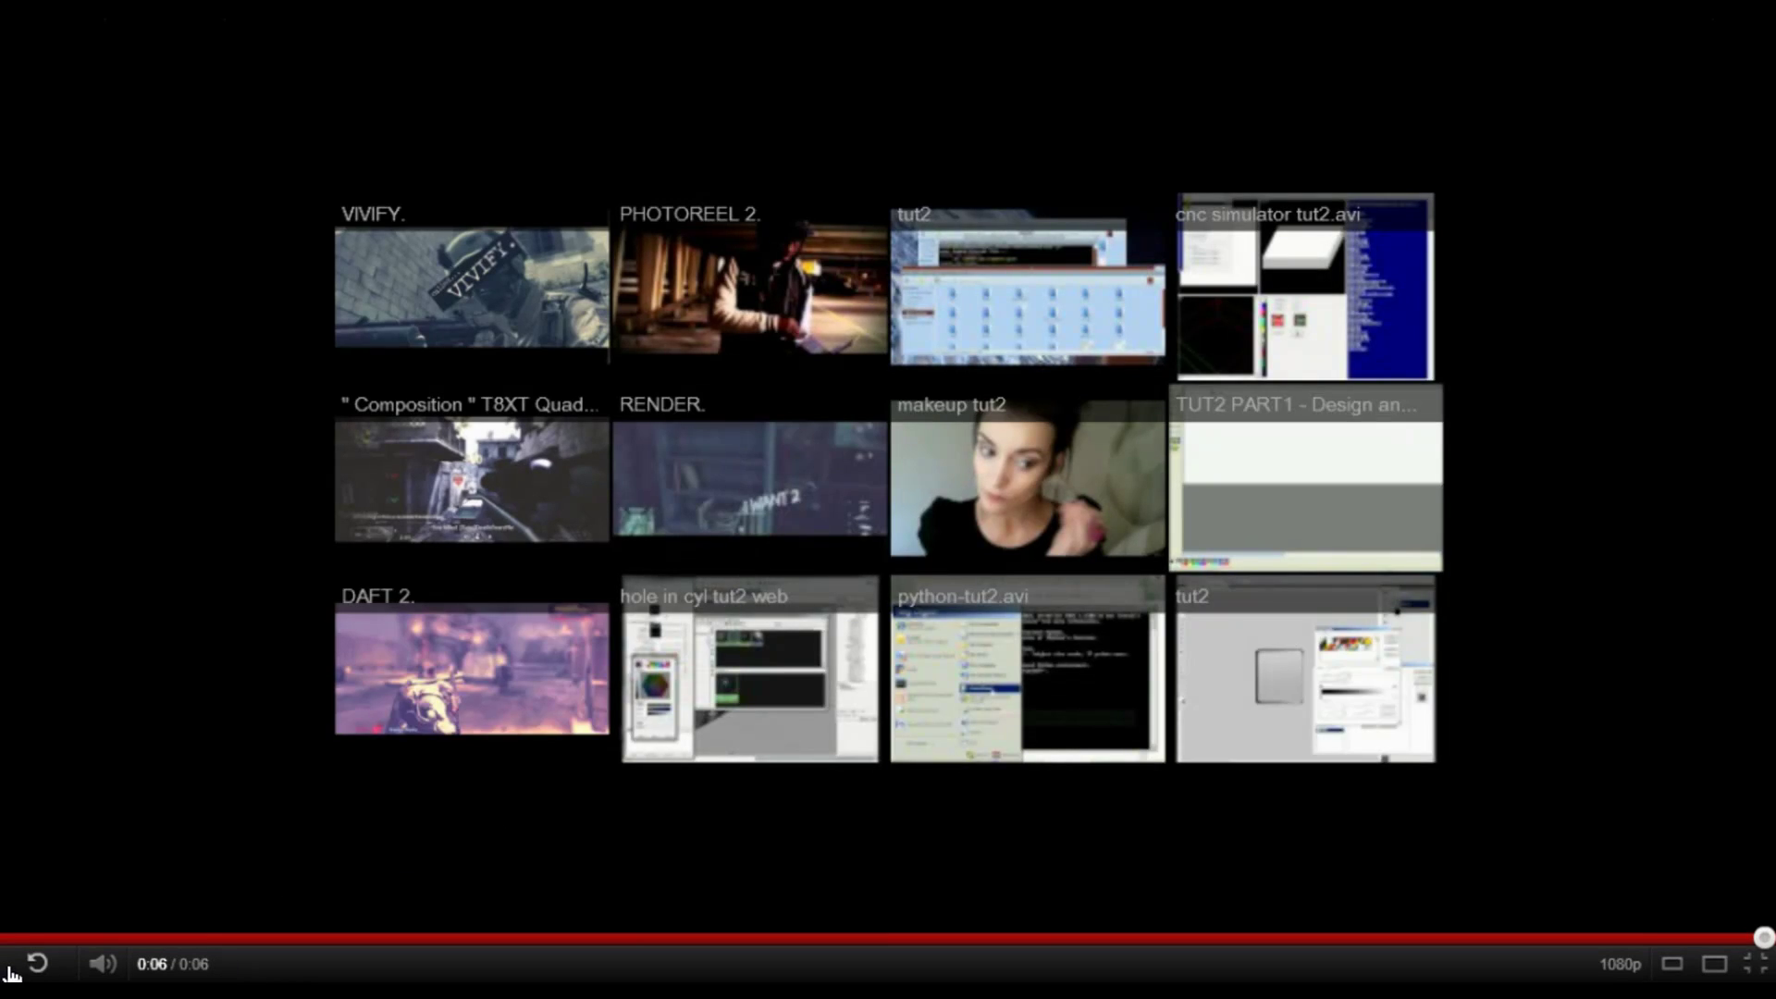
click(15, 969)
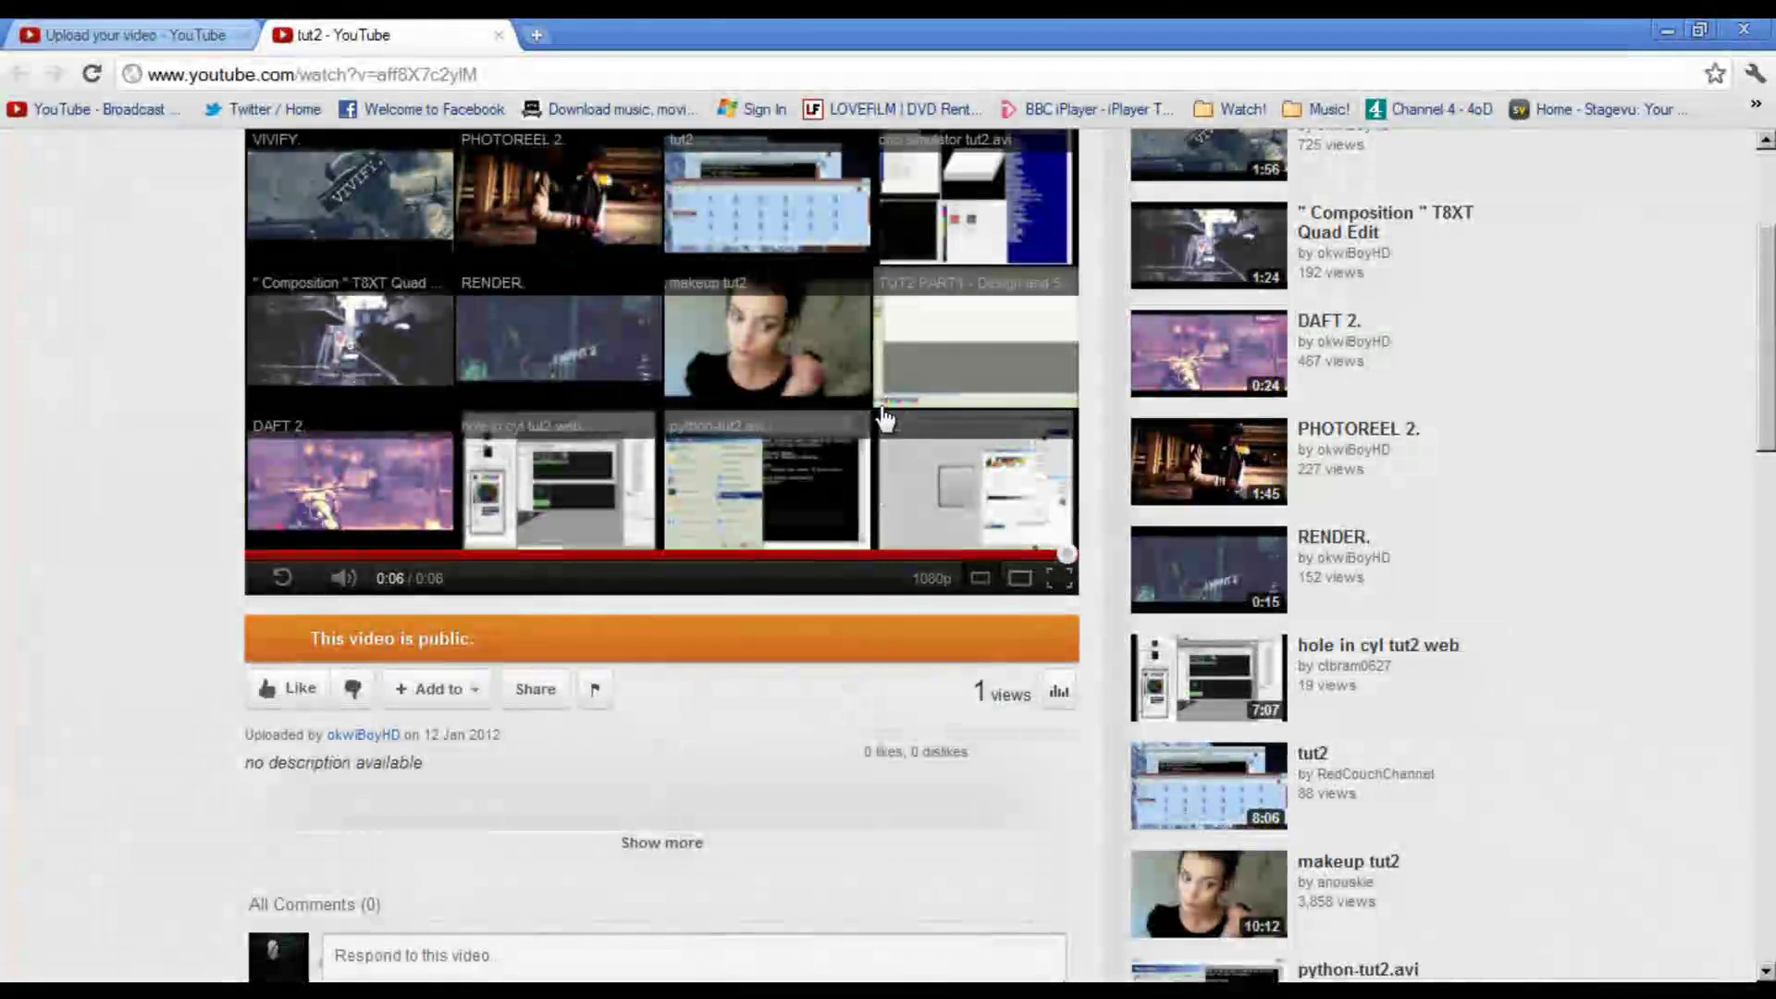
Open My Channel from the account menu and scroll to tut2 in the uploads list.
click(1396, 162)
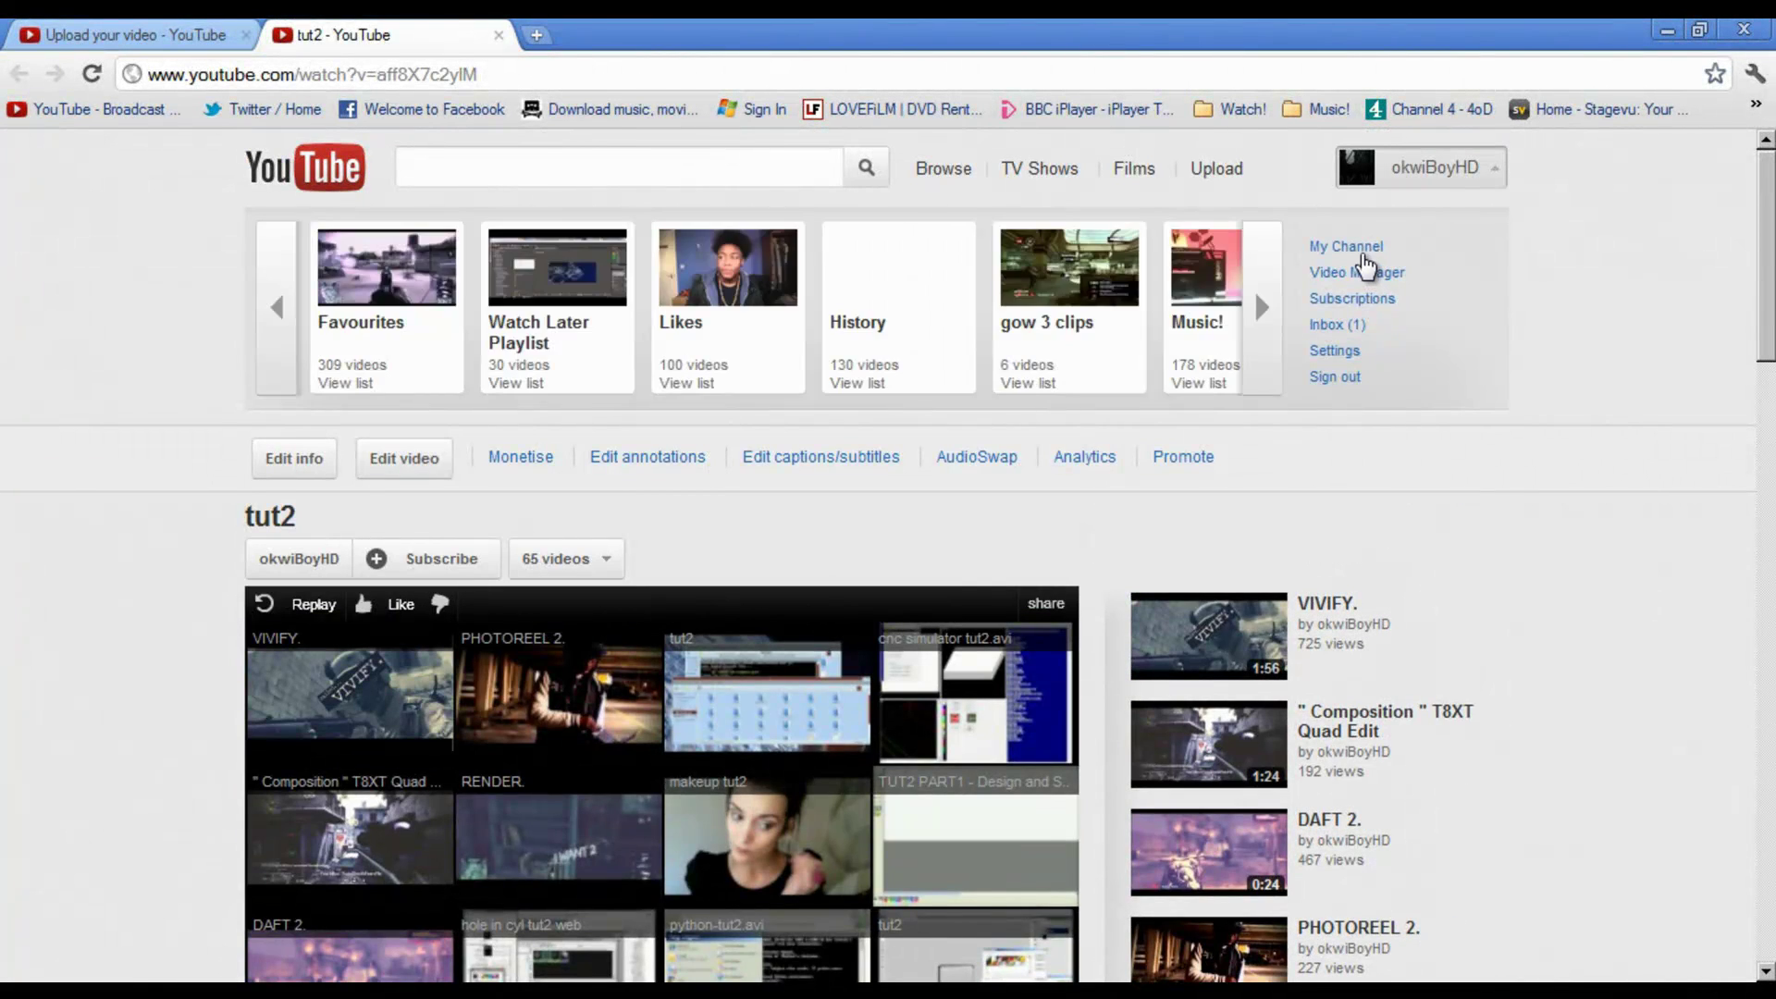
click(1362, 250)
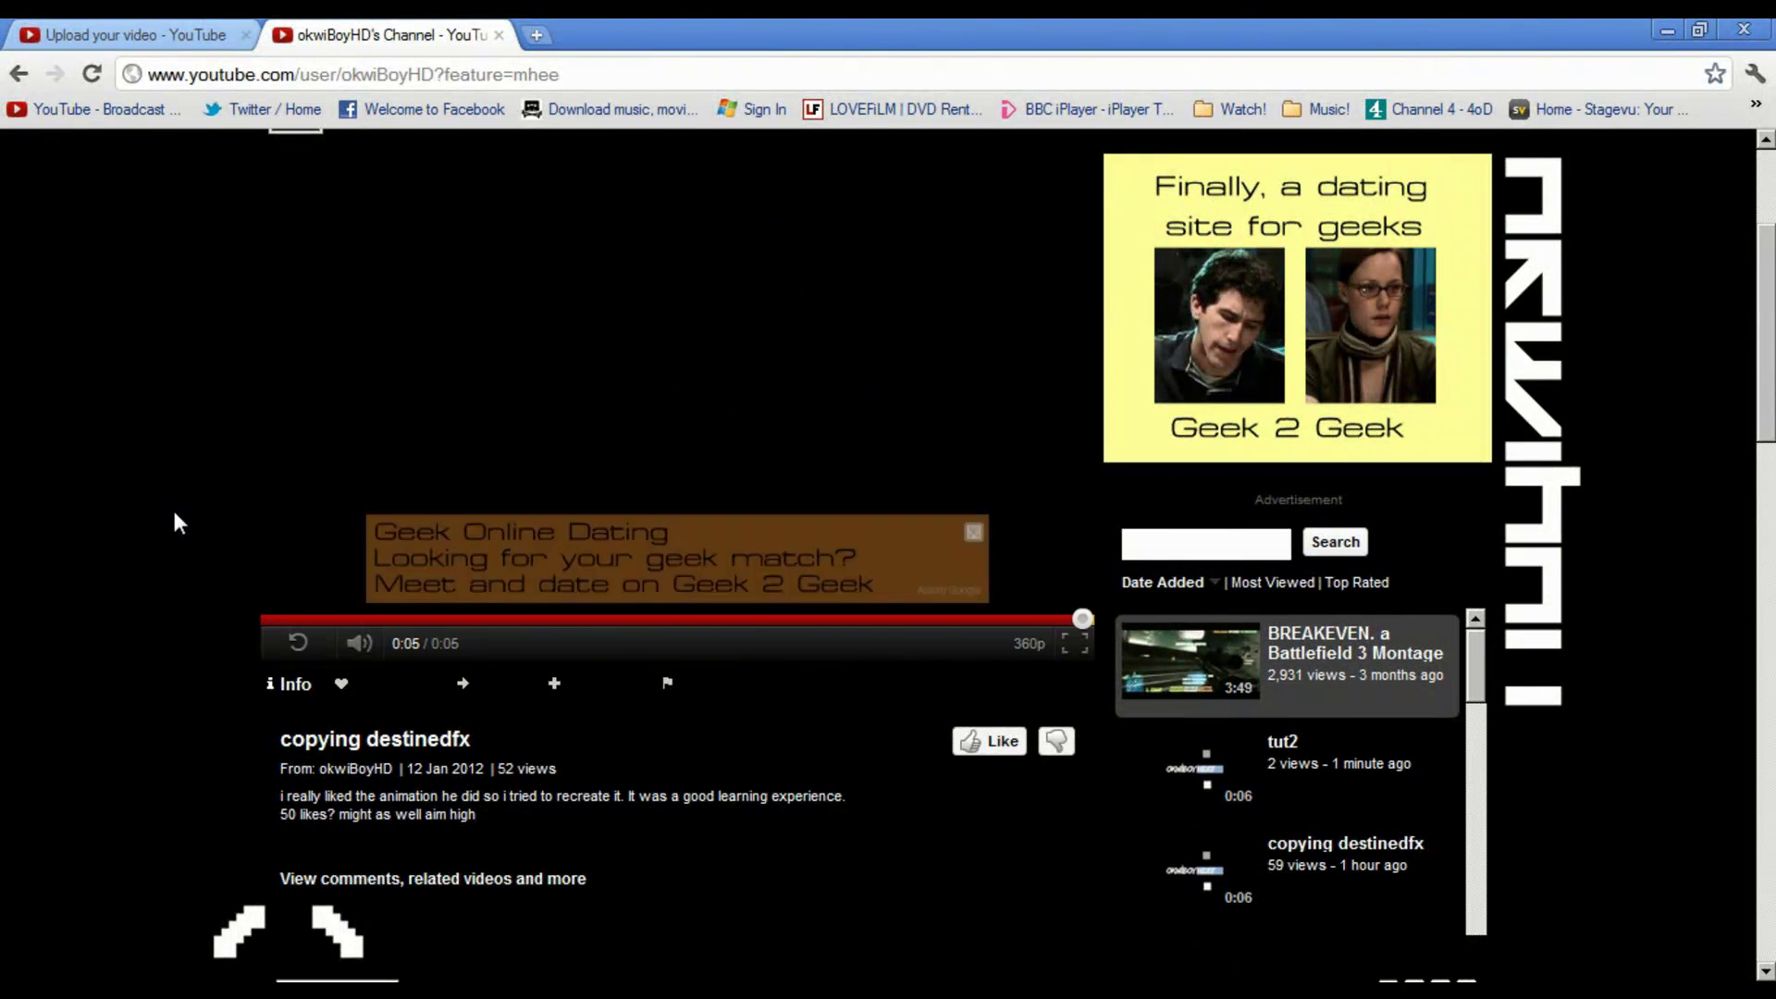
scroll(179, 524, down, 2)
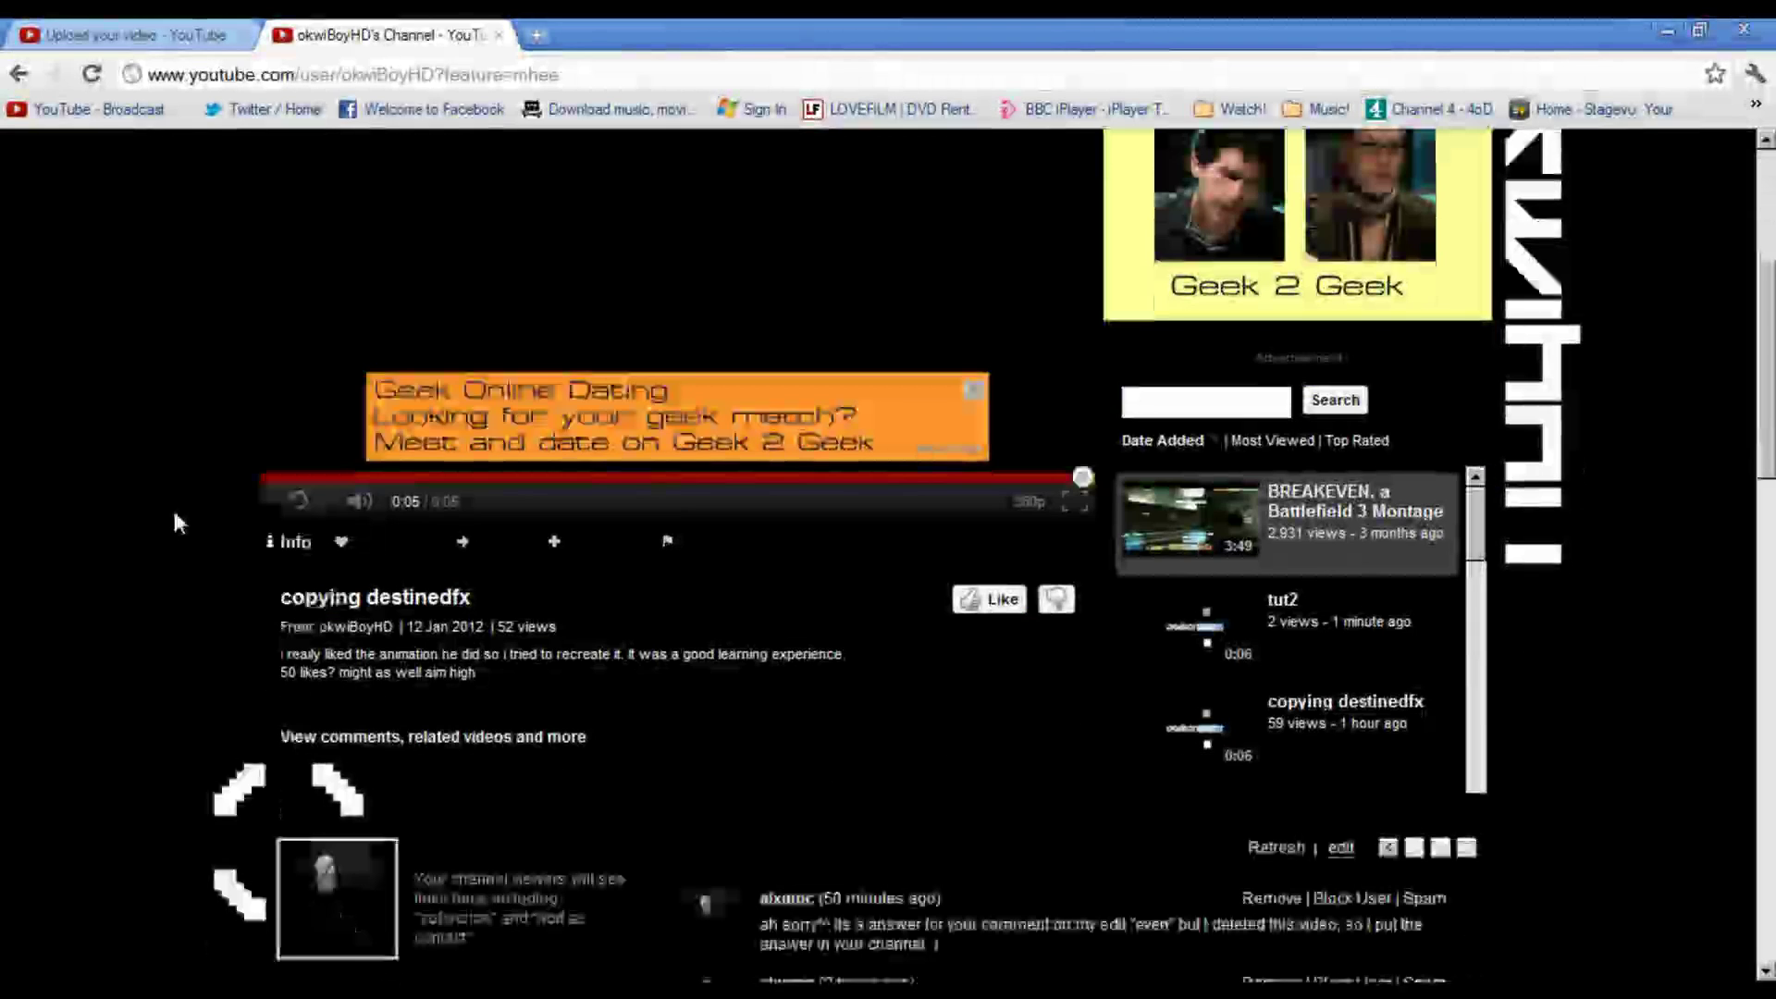
scroll(1573, 420, up, 5)
scroll(1589, 416, down, 2)
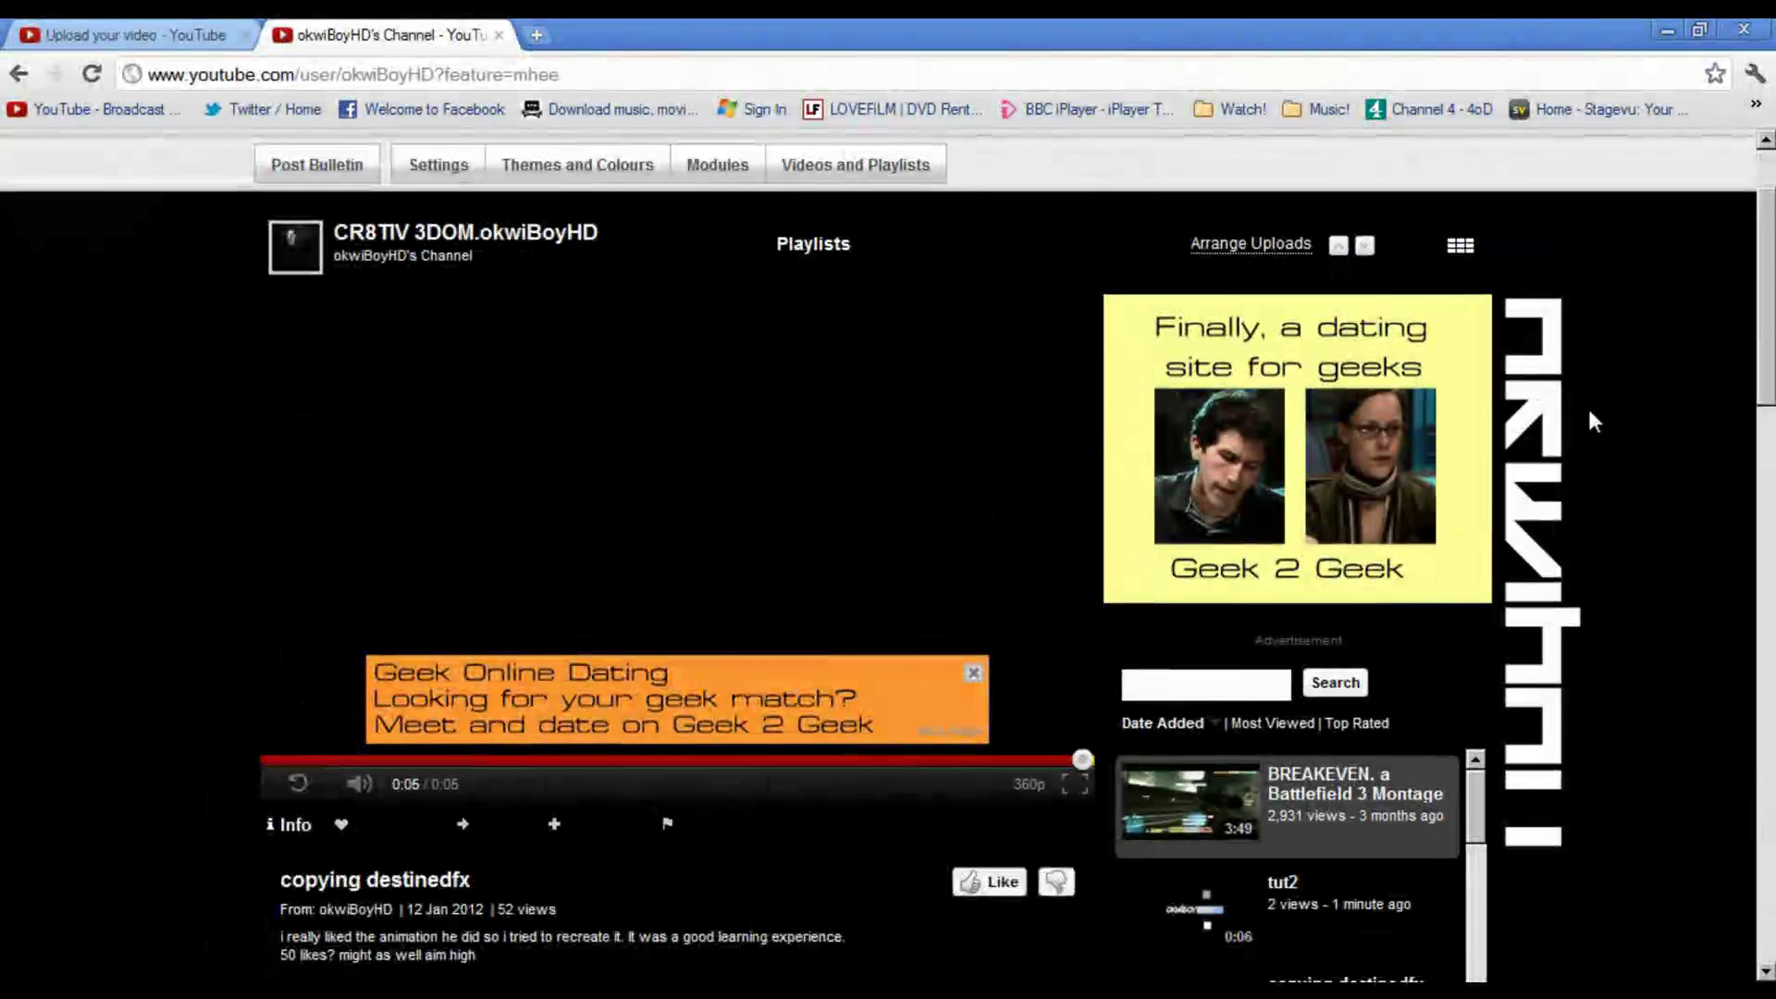